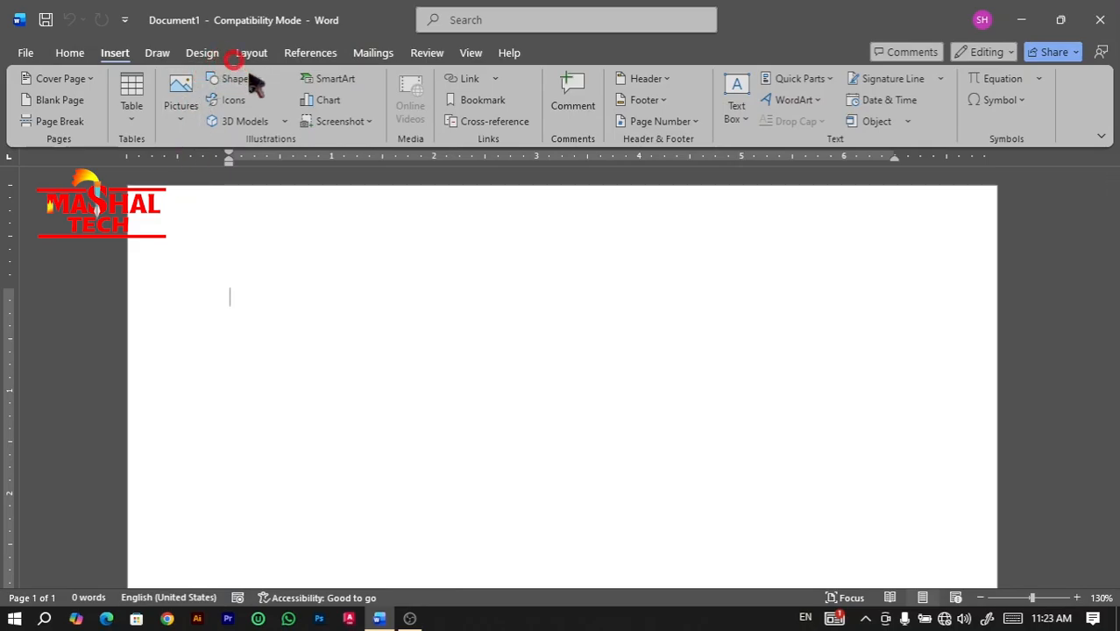
- Insert a rectangle about 4.7" wide and 1.57" high near the page top and enter the text "Mashal" in it
left_click(229, 81)
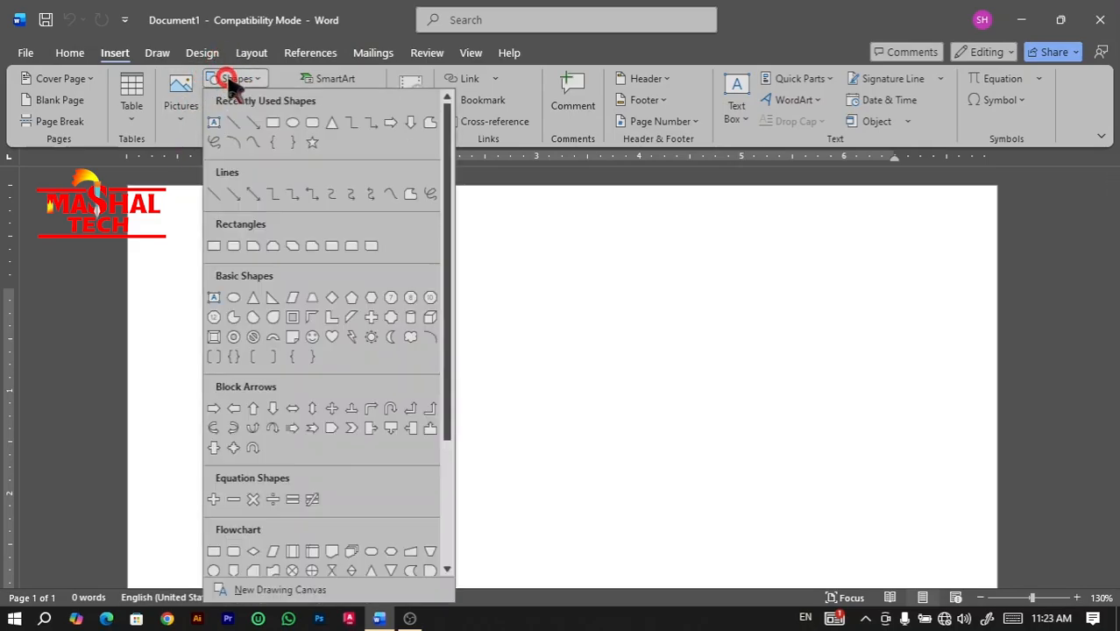
left_click(271, 122)
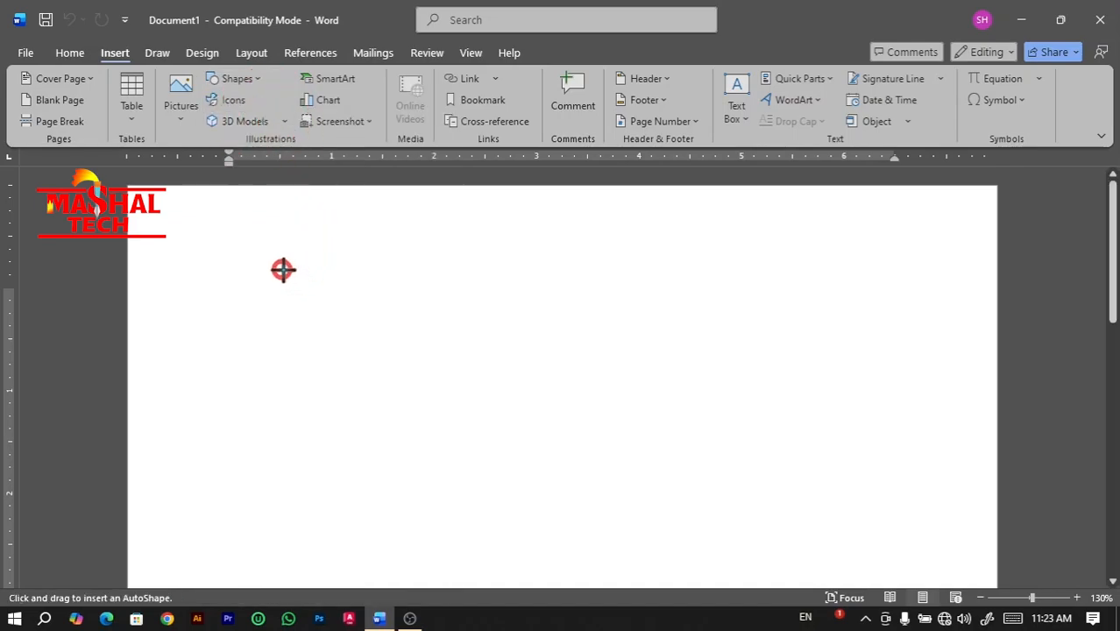
left_click_drag(282, 269, 763, 429)
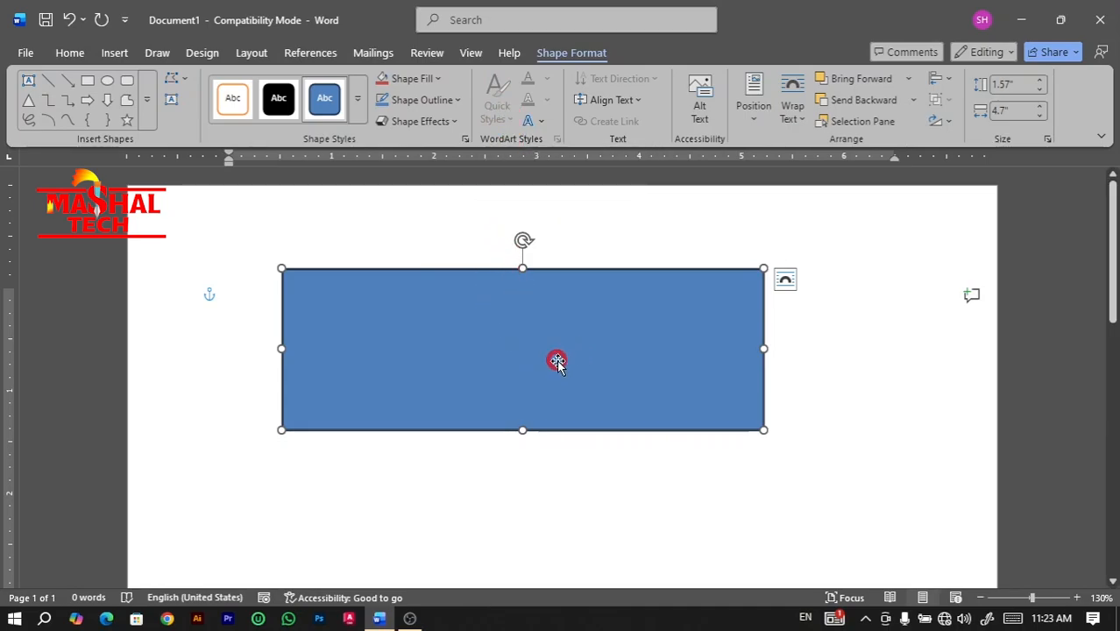
type("M")
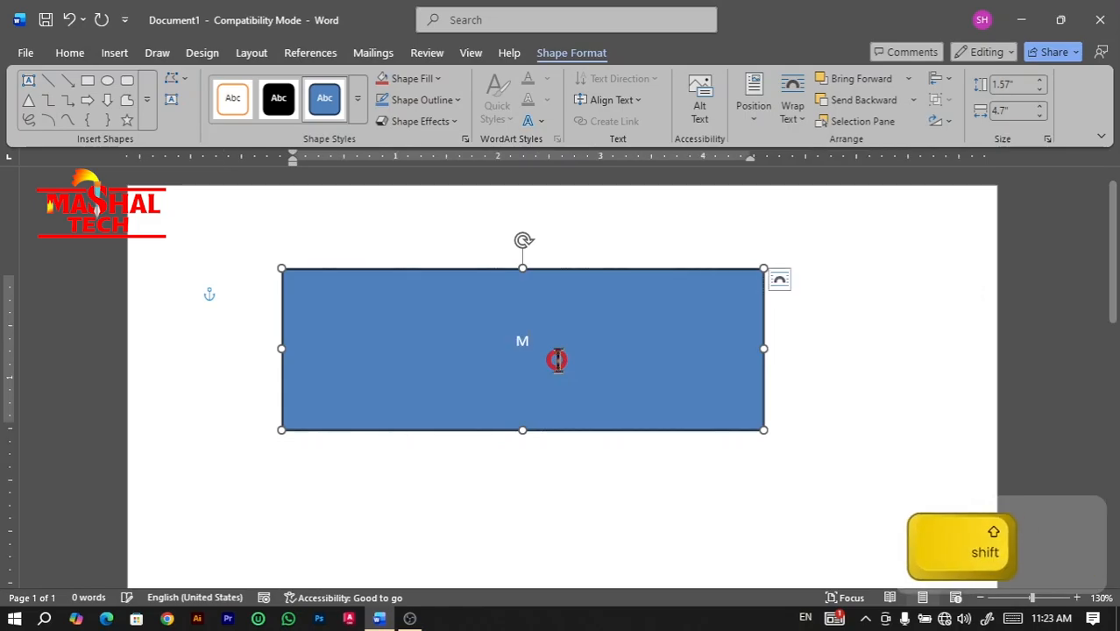
type("ashal")
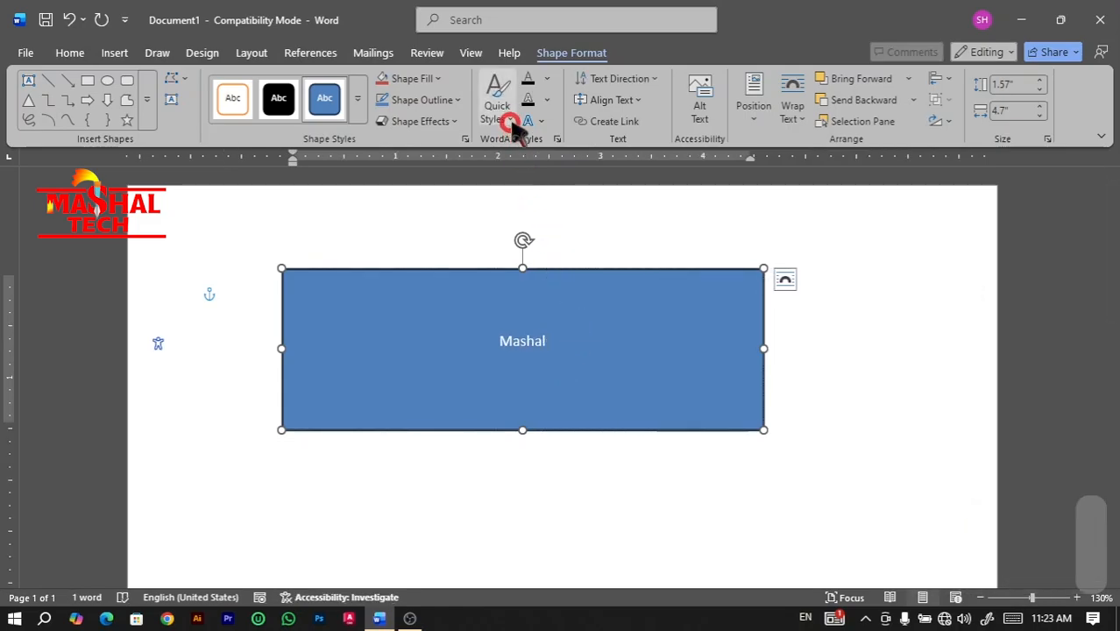
- Enlarge the word "Mashal" inside the rectangle to 60 pt
left_click_drag(560, 341, 467, 340)
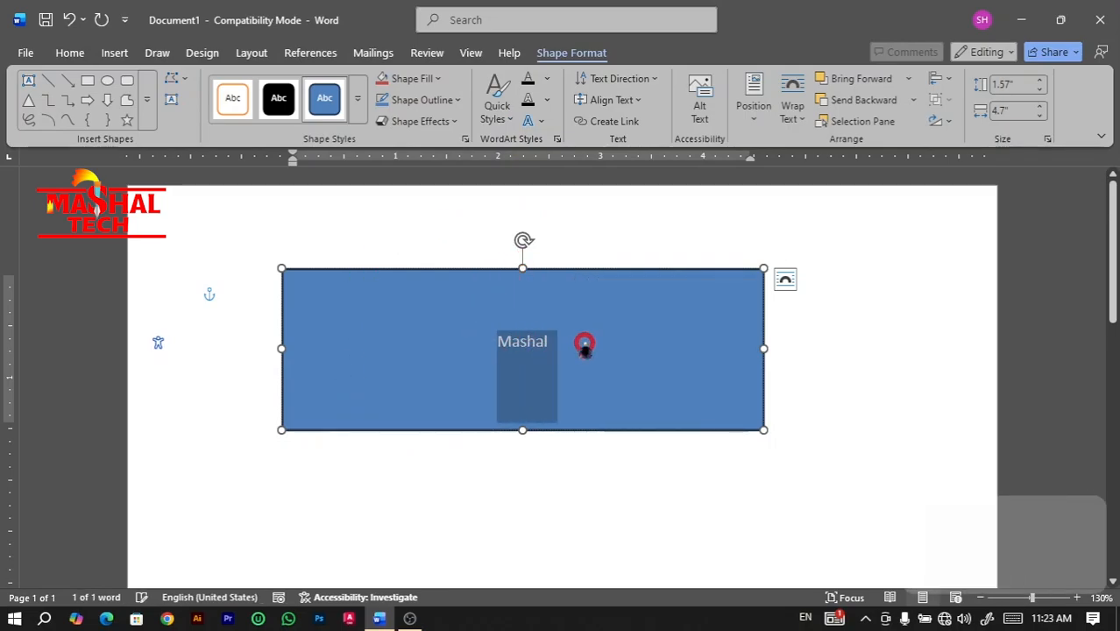
key("ctrl+bracketright")
key("ctrl+bracketright")
key("ctrl+bracketright")
key("ctrl+bracketright")
key("ctrl+bracketright")
key("ctrl+bracketright")
key("ctrl+bracketright")
key("ctrl+bracketright")
key("ctrl+bracketright")
key("ctrl+bracketright")
key("ctrl+bracketright")
key("ctrl+bracketright")
key("ctrl+bracketright")
key("ctrl+bracketright")
key("ctrl+bracketright")
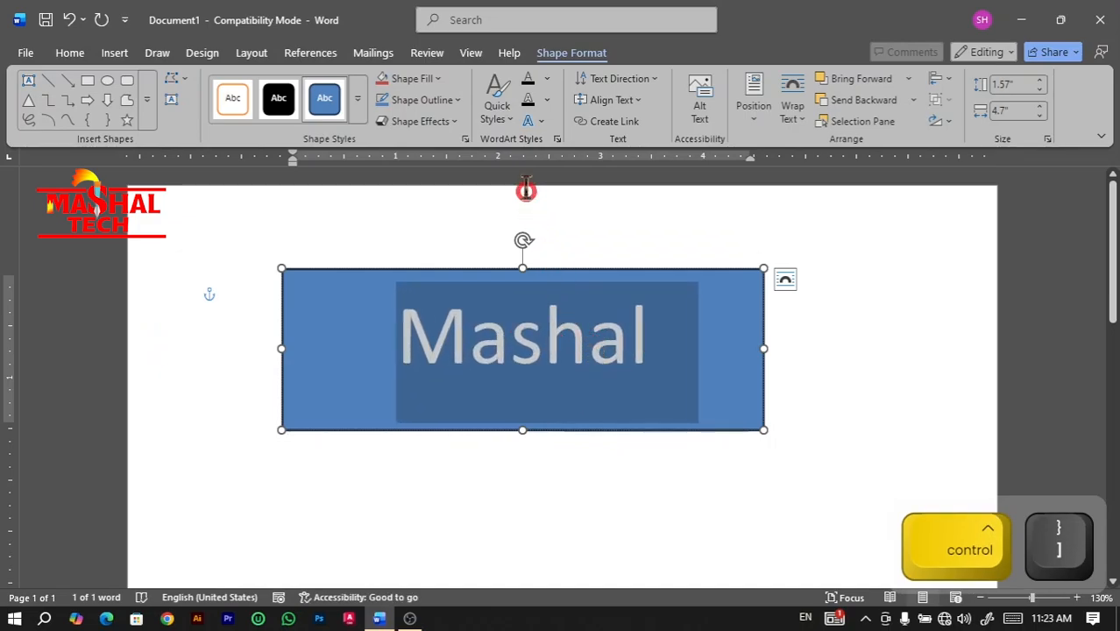
- Apply the light engraved WordArt quick style to the word "Mashal"
left_click(506, 120)
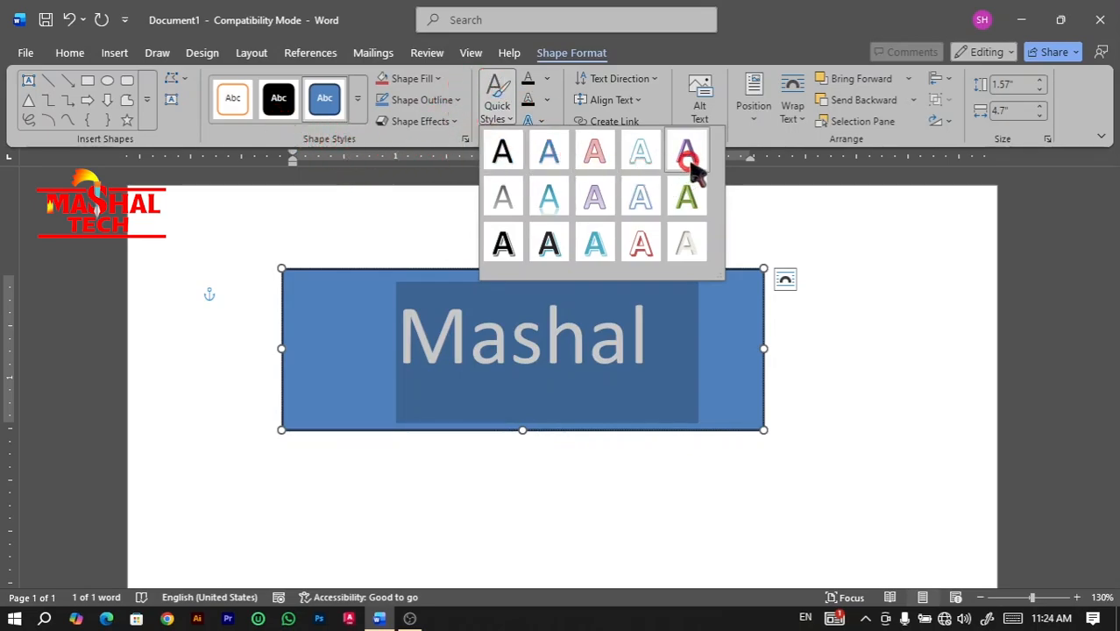
left_click(681, 254)
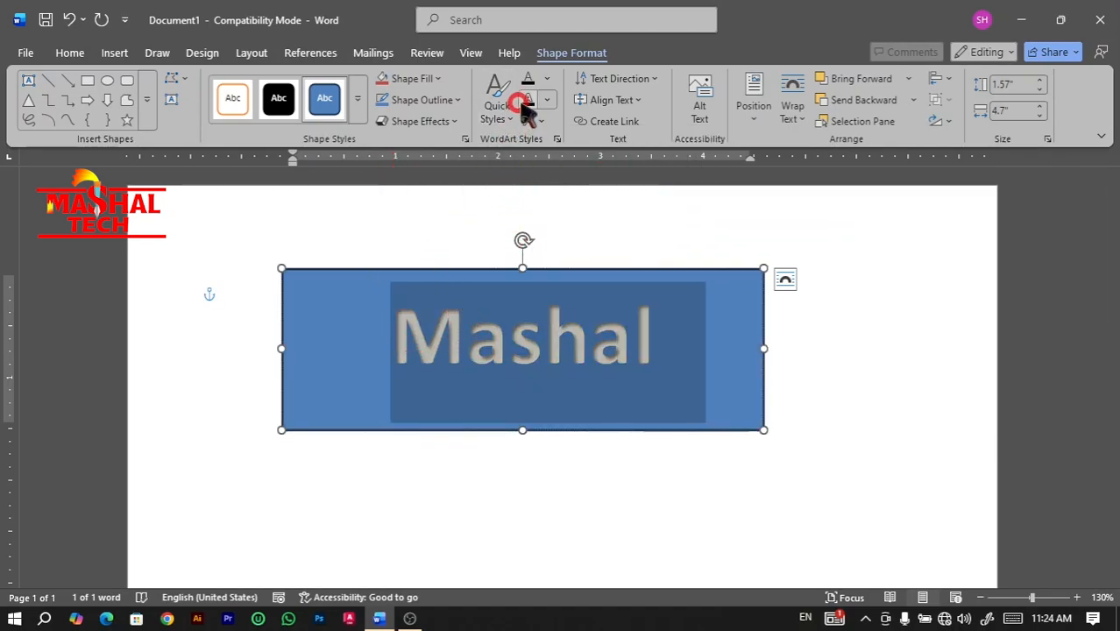
- Give the word "Mashal" a dark gray text fill and the darkest tan theme colour as its text outline
left_click(542, 83)
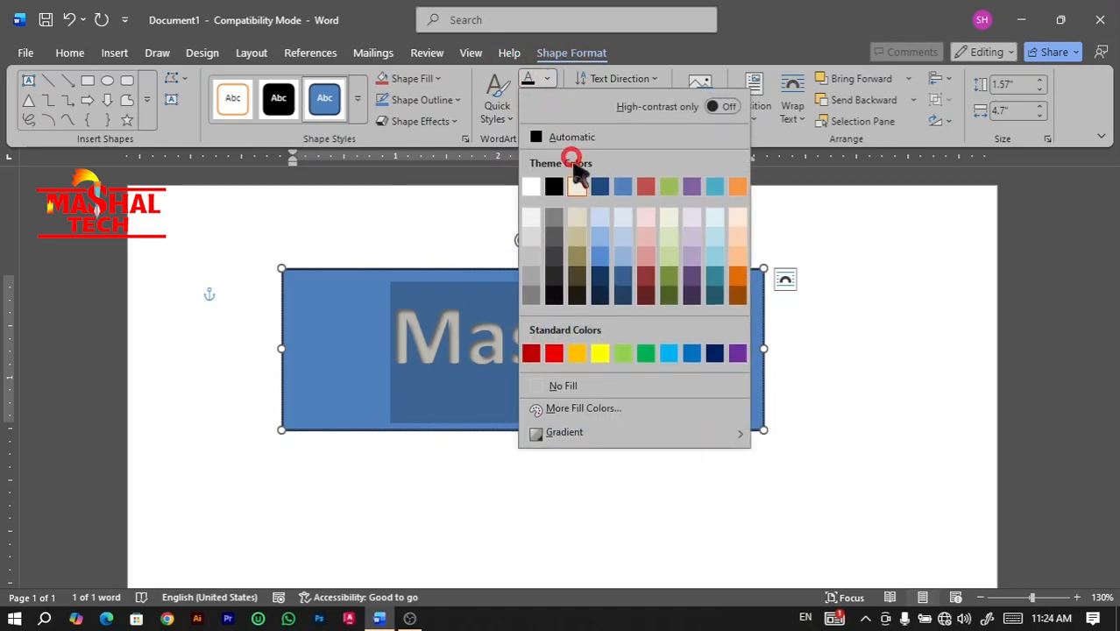
left_click(555, 238)
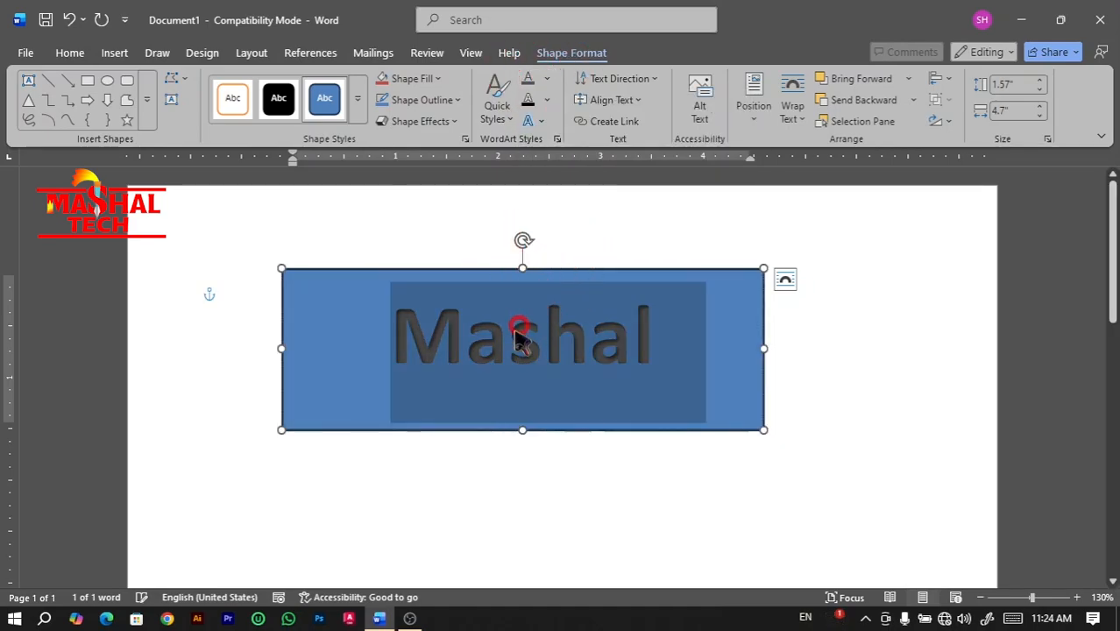
left_click(543, 102)
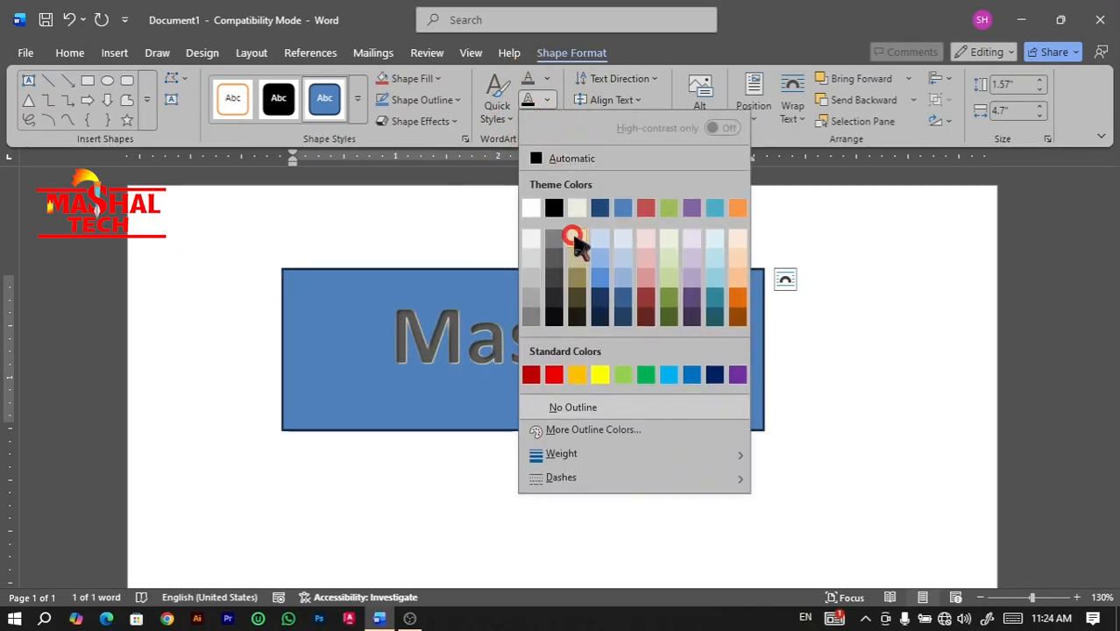
left_click(573, 313)
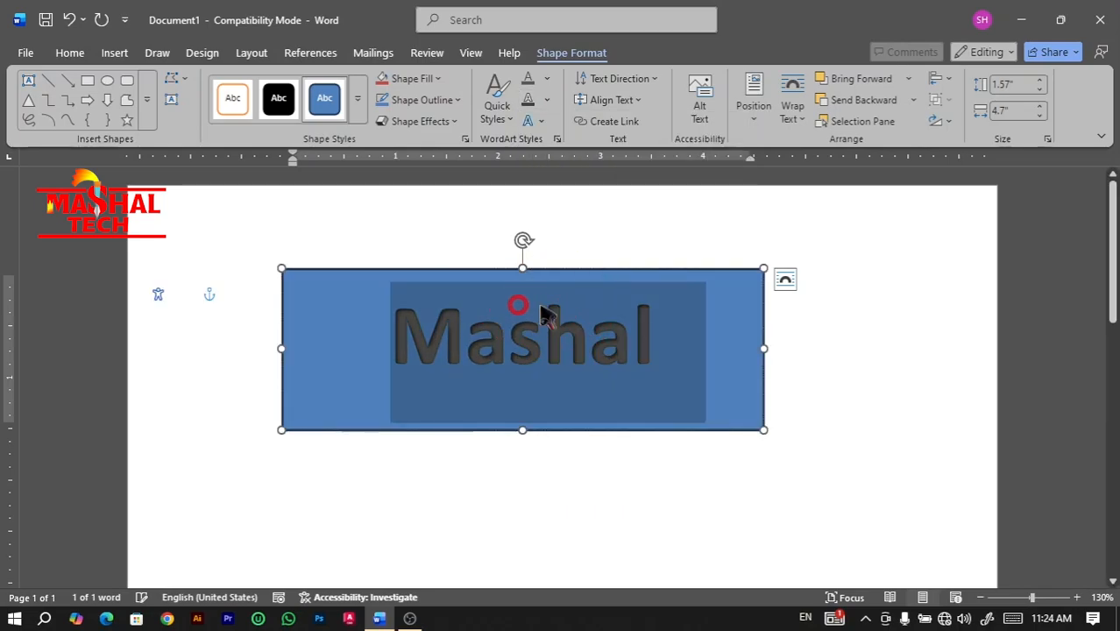
- Apply a Transform warp text effect to "Mashal" that makes the letters tallest in the middle
left_click(535, 121)
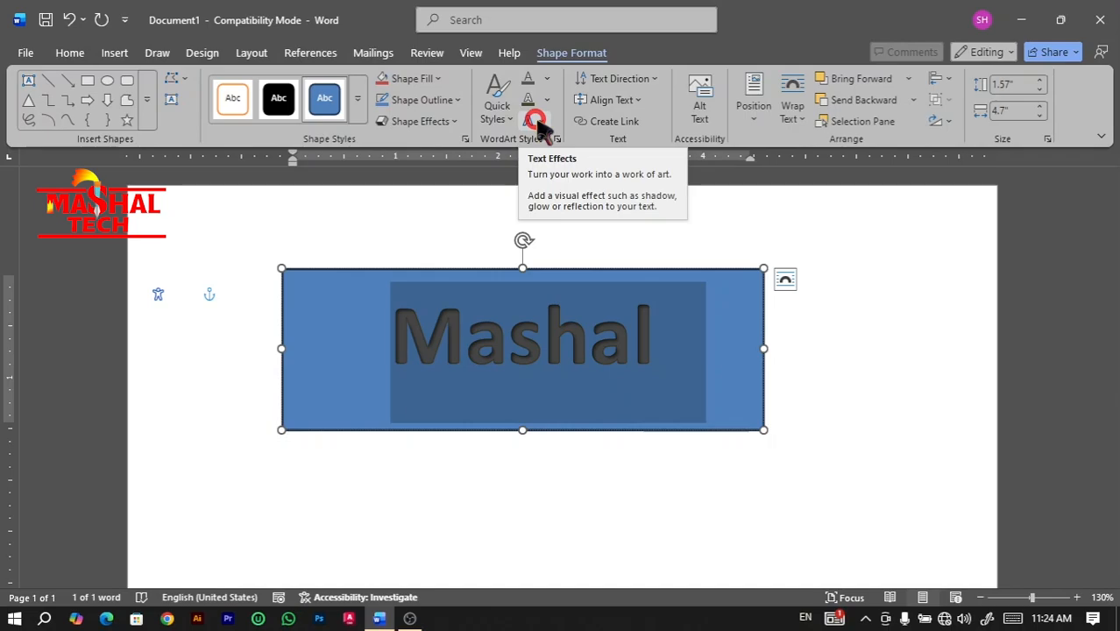
left_click(536, 122)
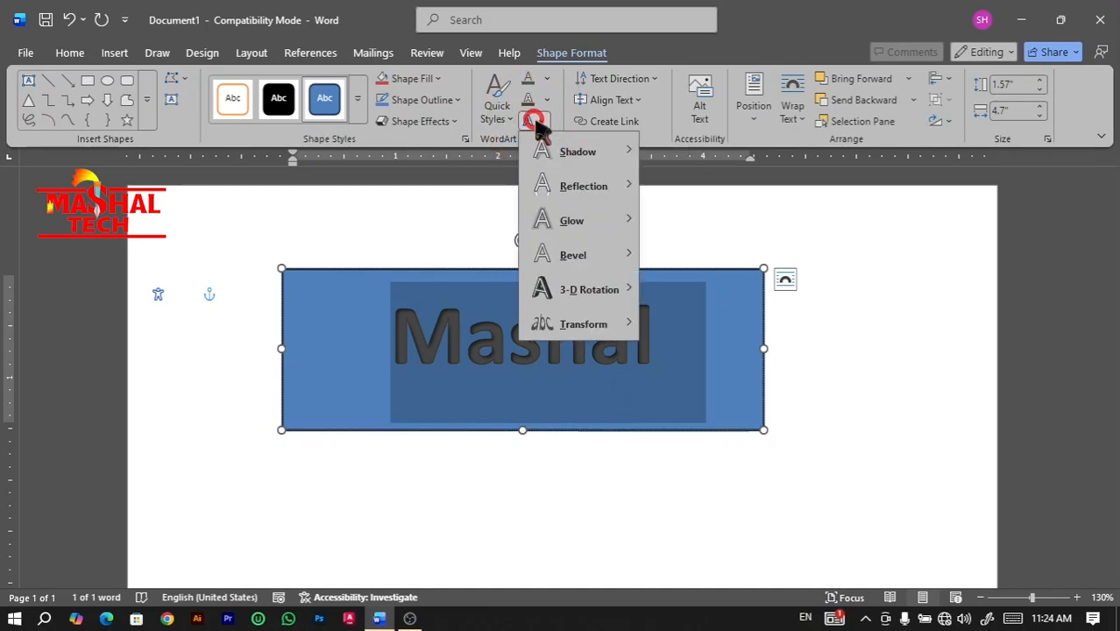
mouse_move(569, 324)
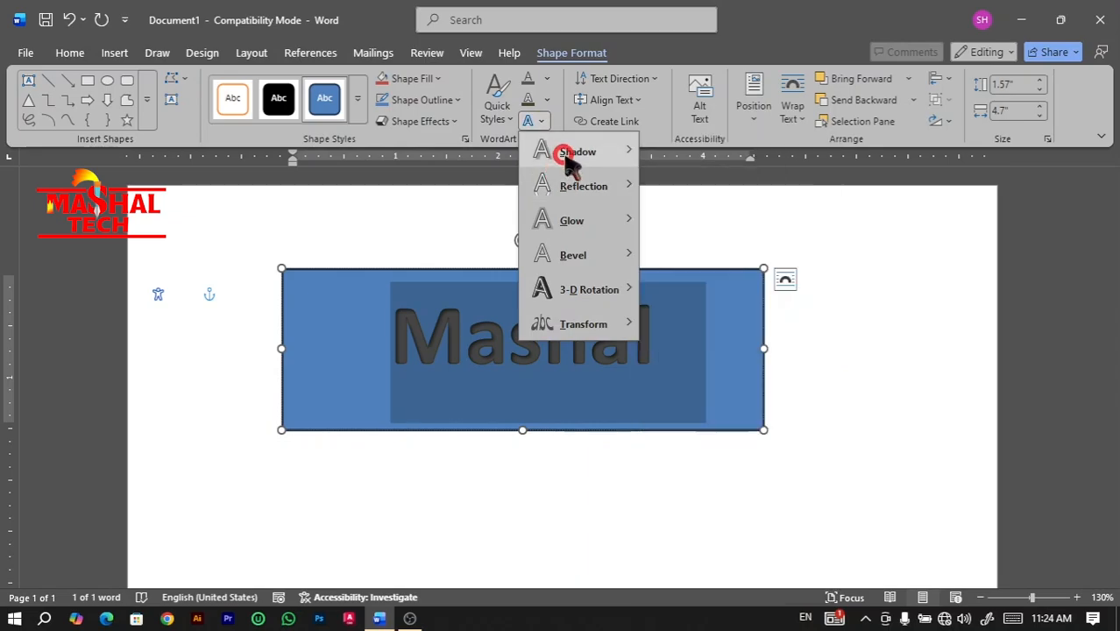
mouse_move(576, 163)
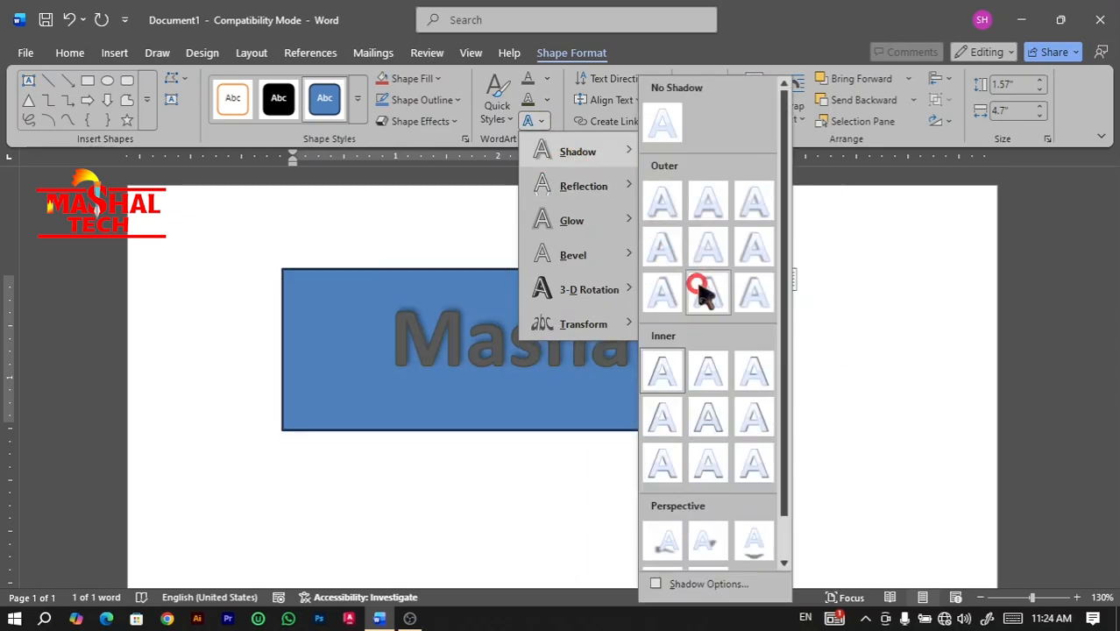
mouse_move(619, 185)
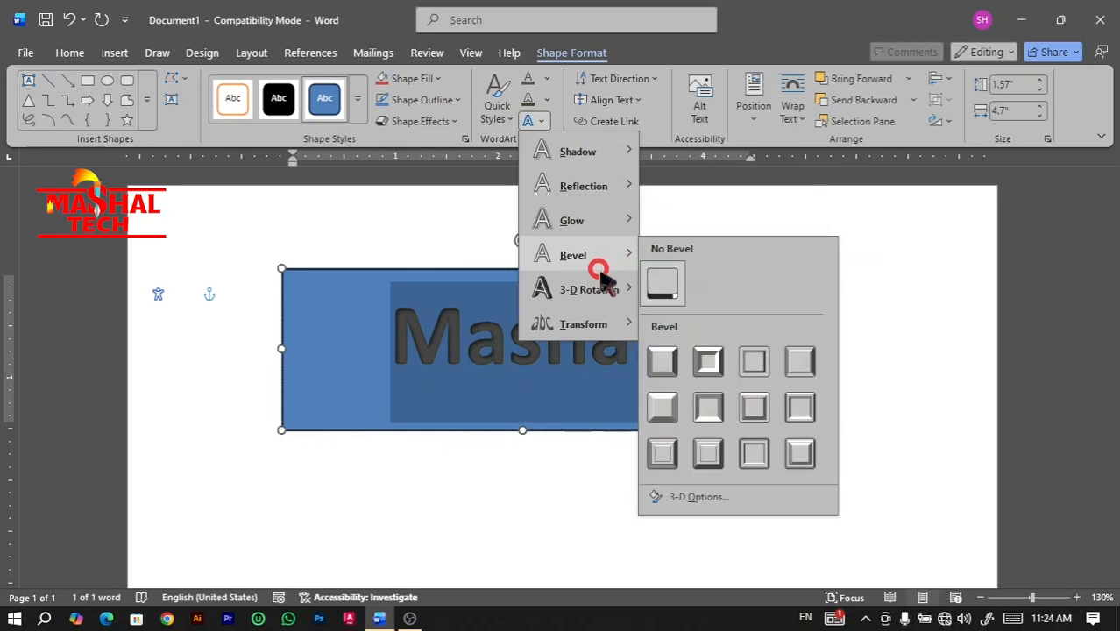
mouse_move(589, 299)
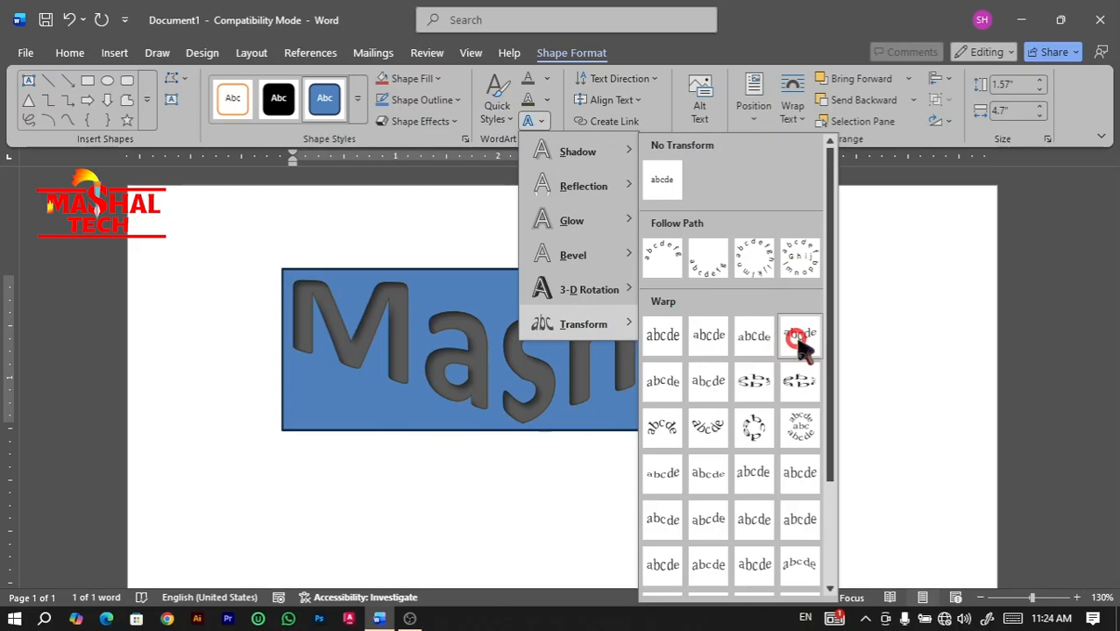
left_click(708, 335)
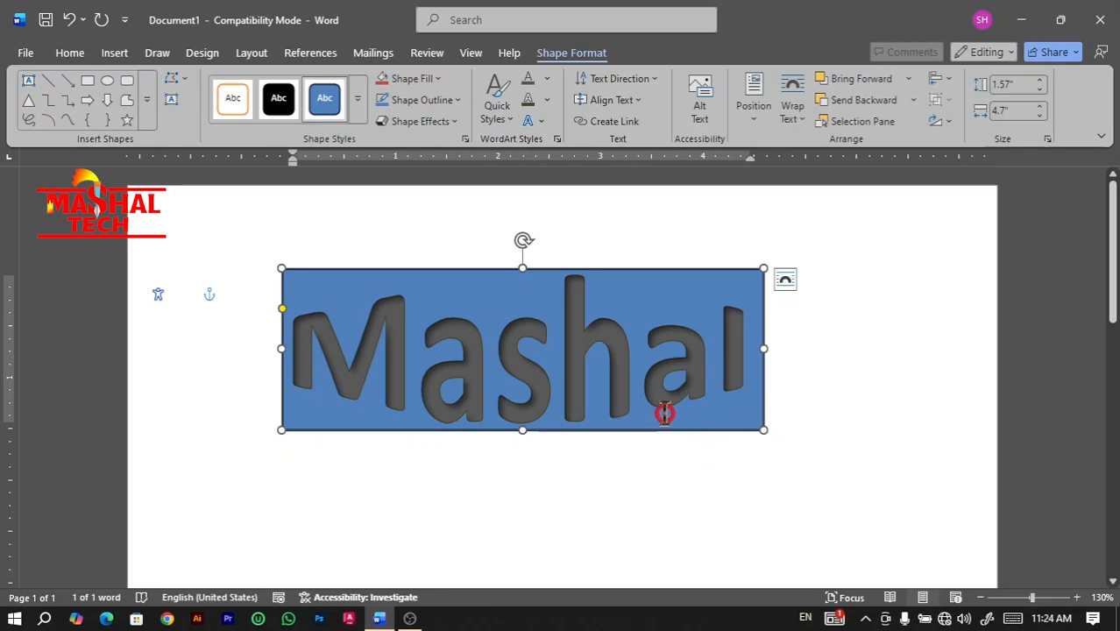
- Delete the word "Mashal" from the rectangle
left_click(627, 350)
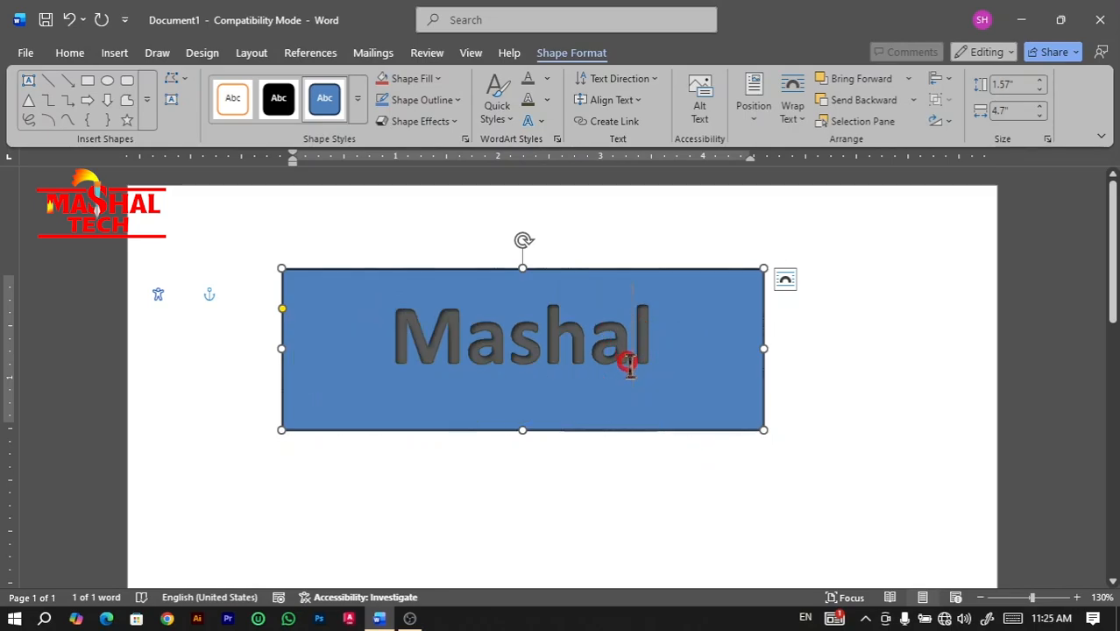
key("ctrl+a")
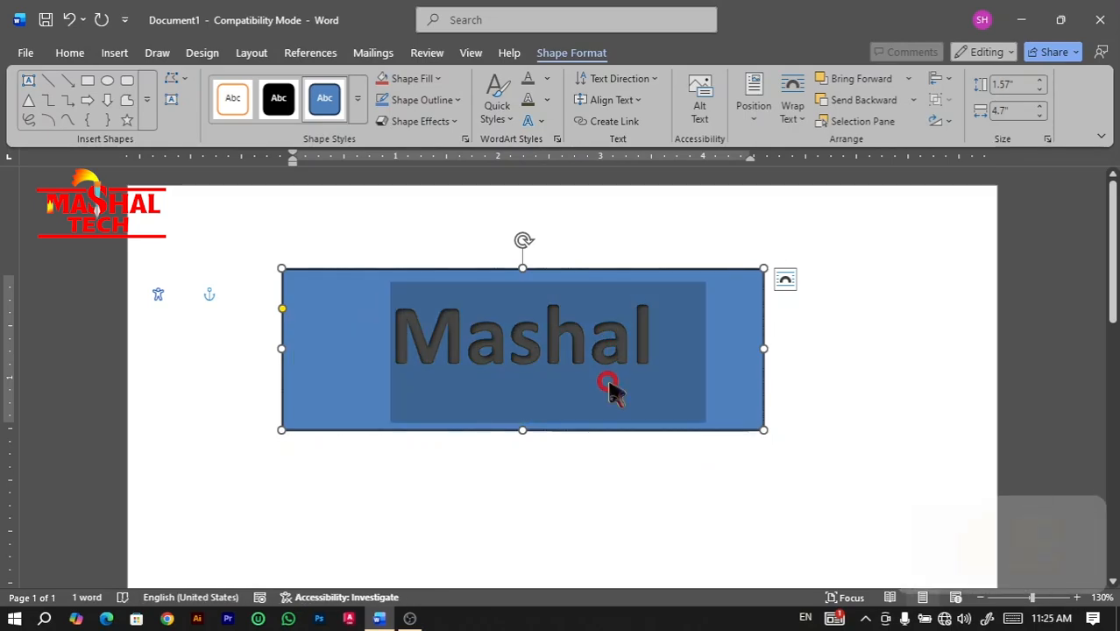
key("BackSpace")
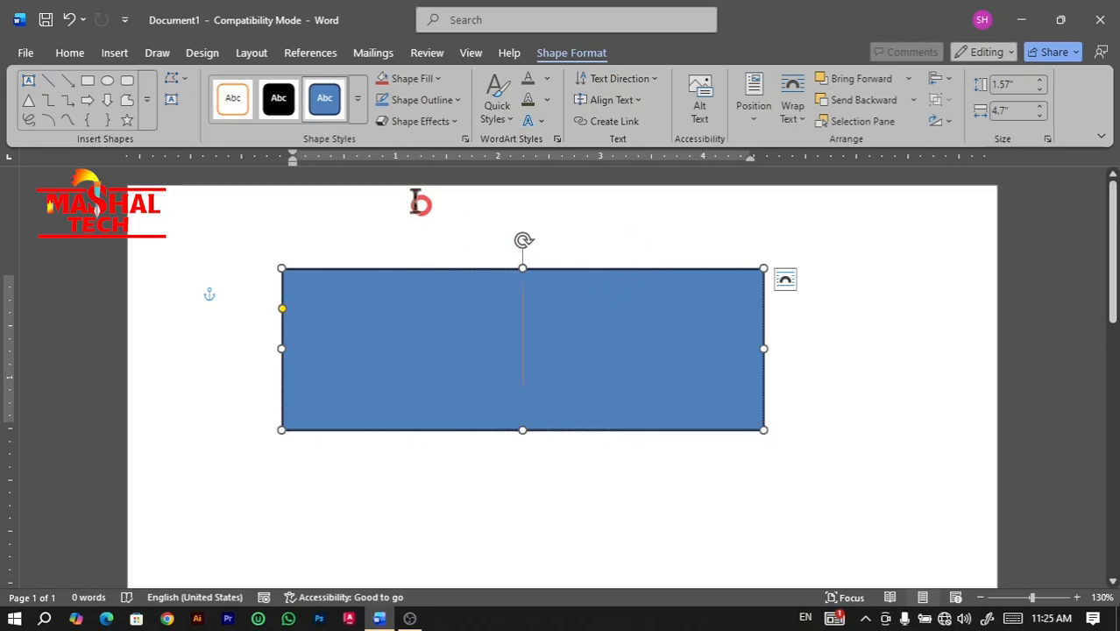
- Set the font size in the rectangle to 24 and enter the text "Mashal"
left_click(72, 53)
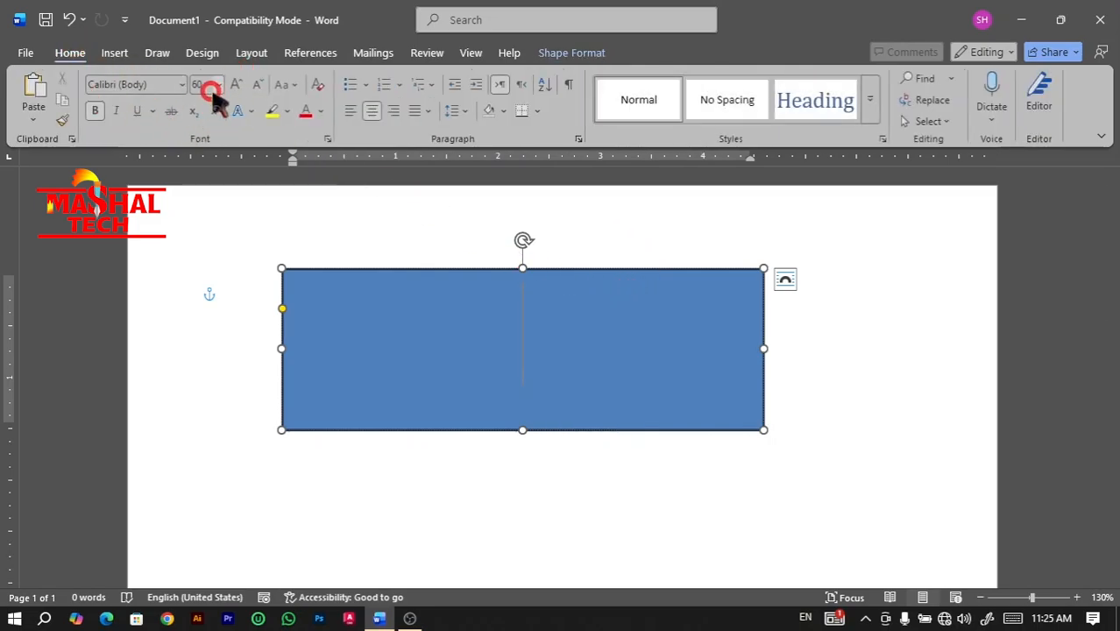
left_click(218, 84)
left_click(205, 294)
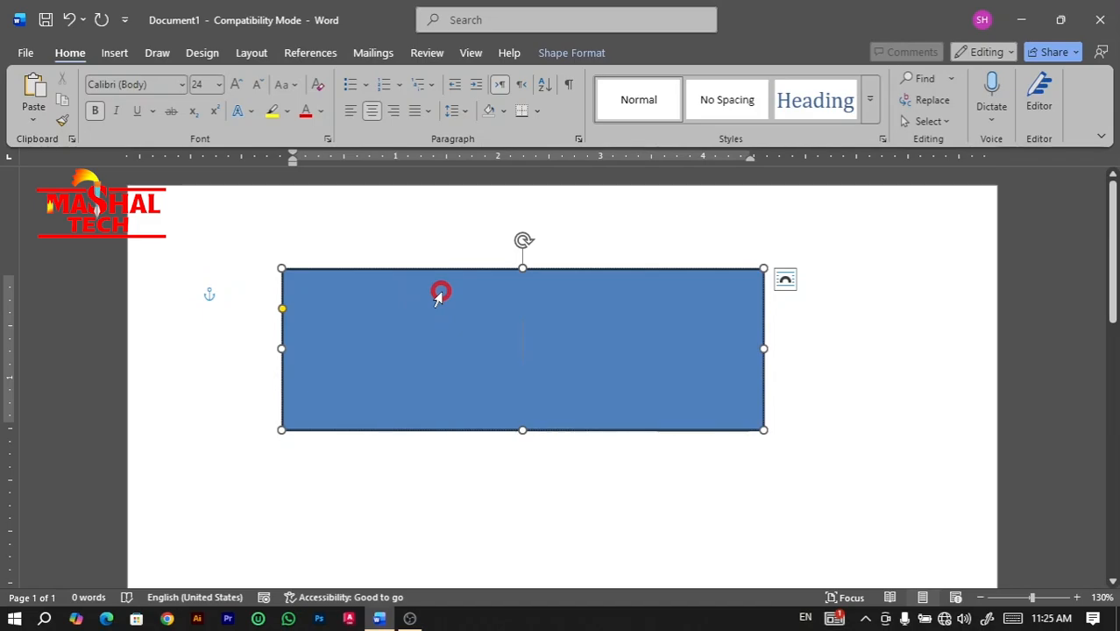
type("Mas")
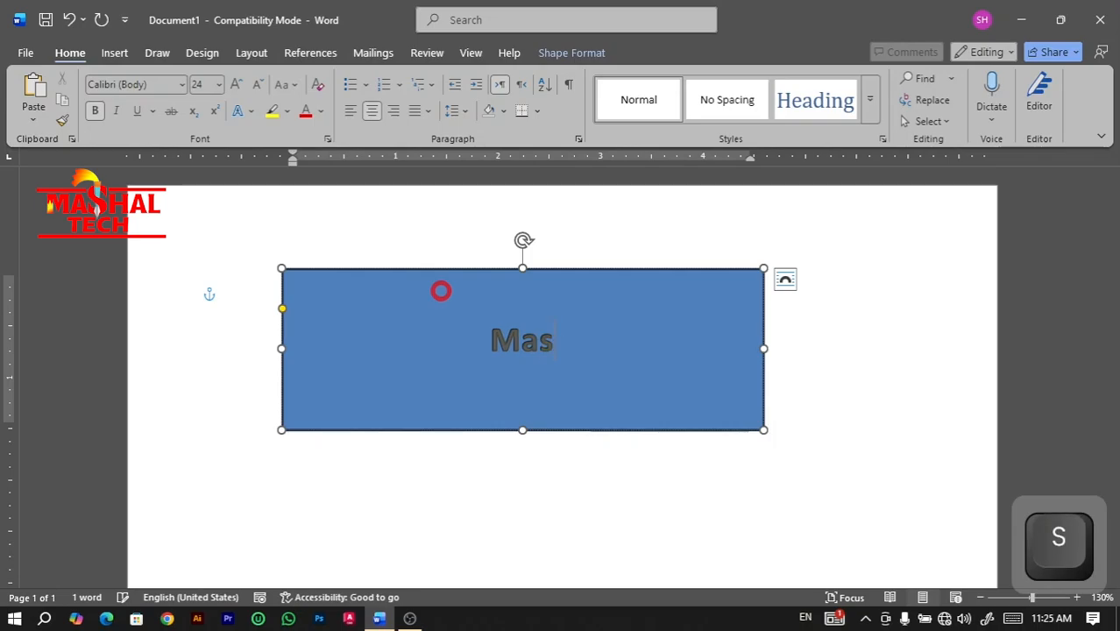
type("hal")
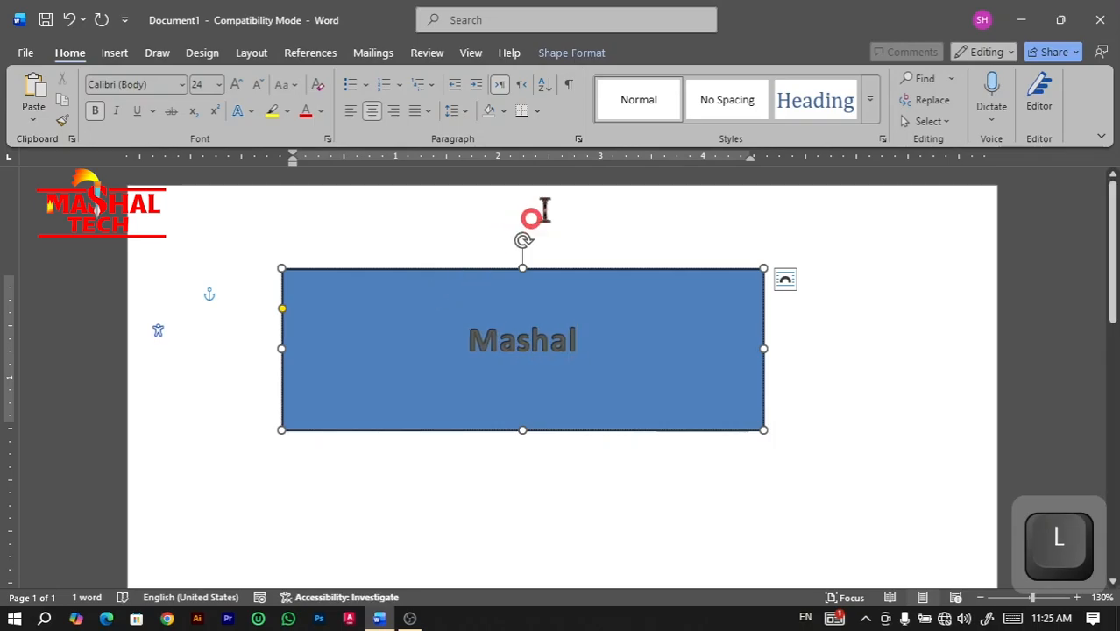
- Rotate all text in the rectangle by 90°
left_click(550, 54)
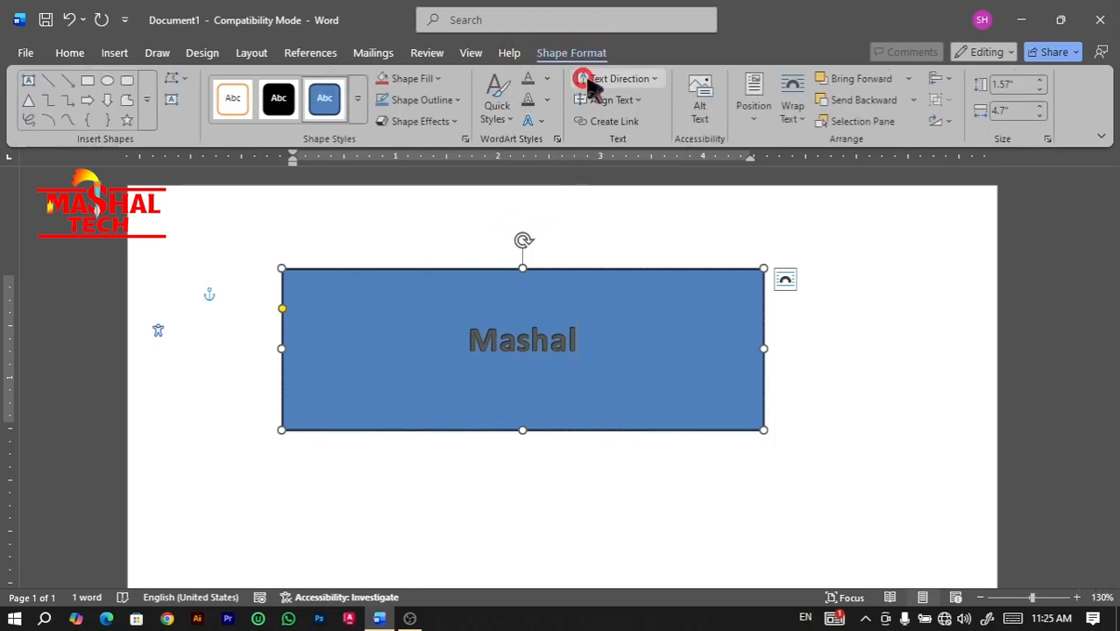
left_click(638, 80)
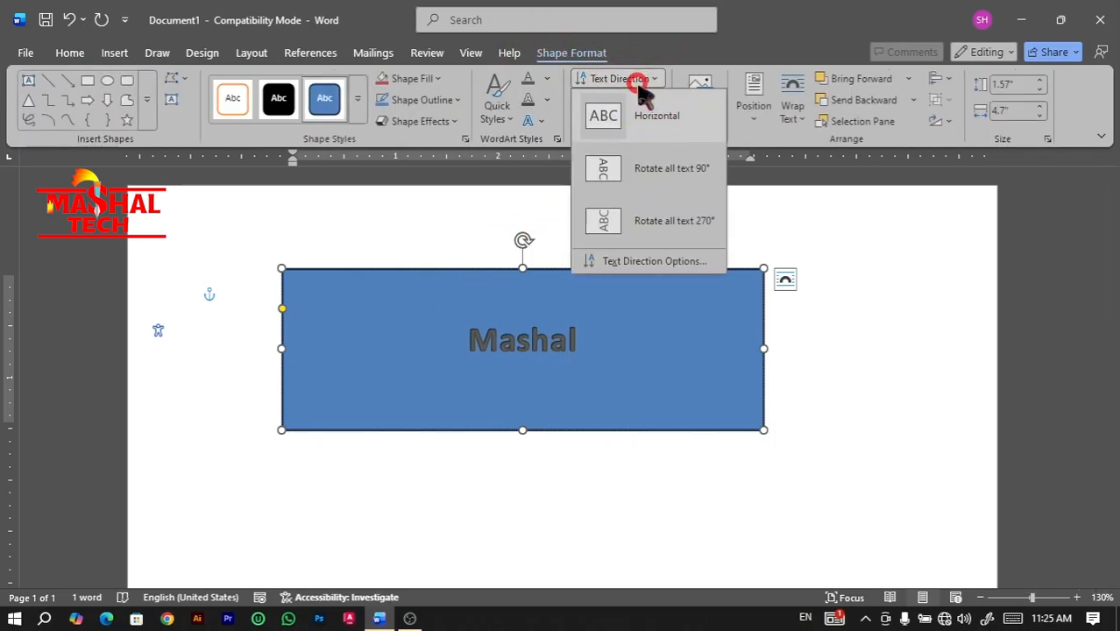
left_click(653, 176)
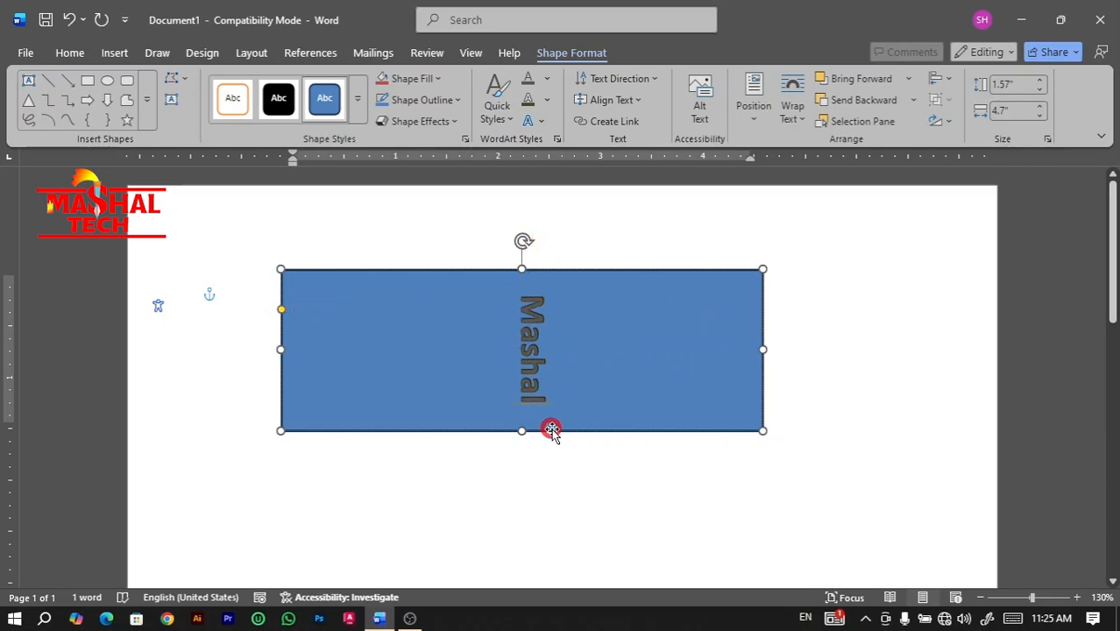
- Rotate all text in the rectangle by 270°, and return its text direction to horizontal
left_click(636, 81)
left_click(653, 221)
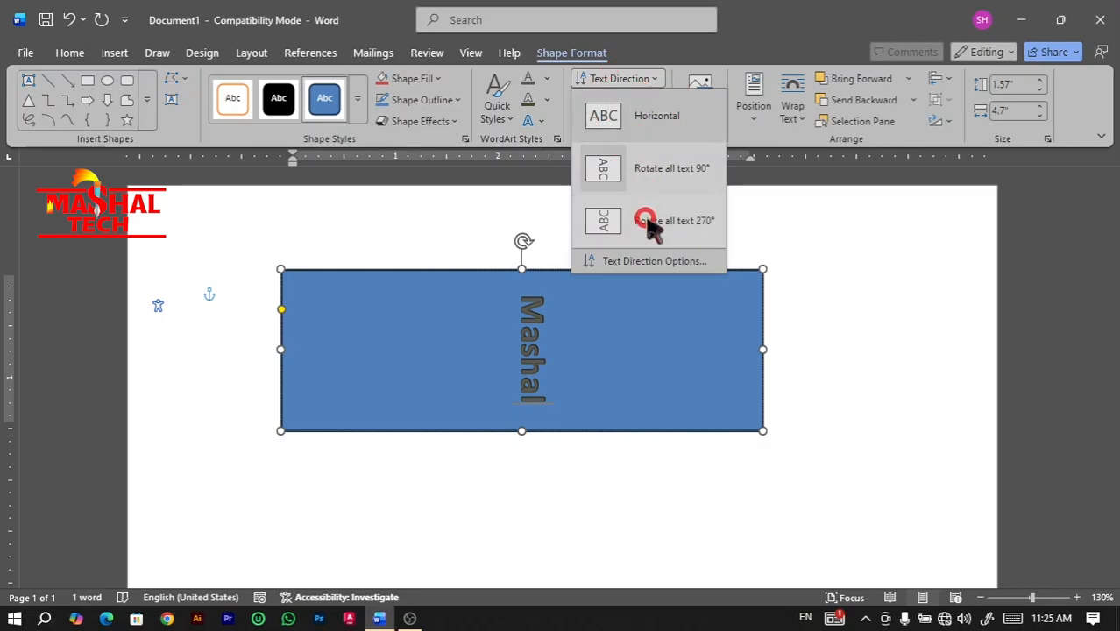
left_click(648, 80)
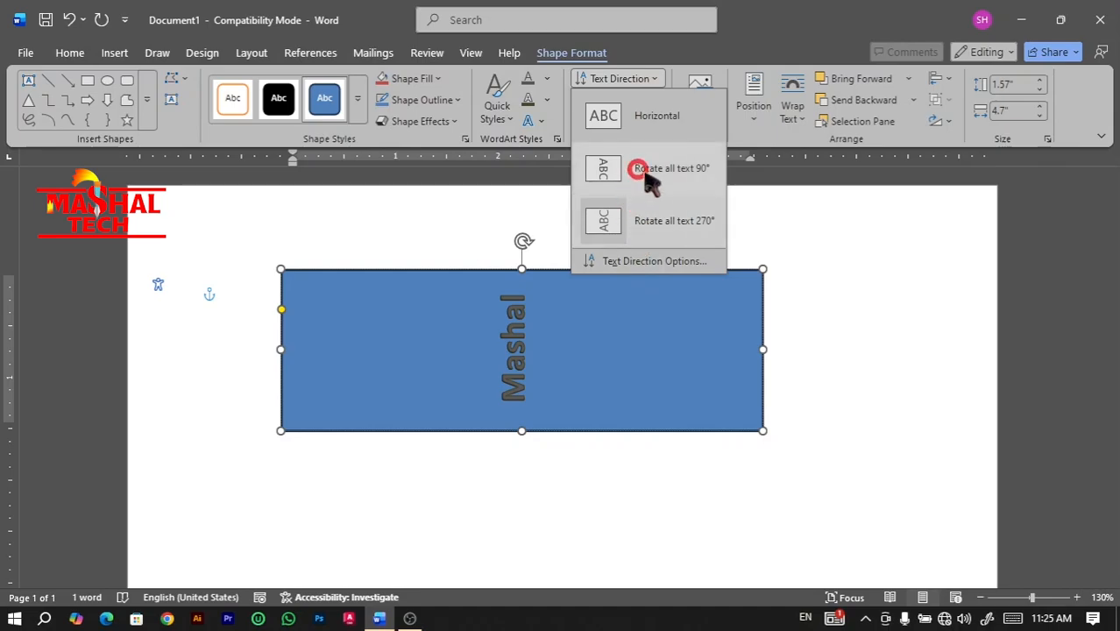
left_click(646, 128)
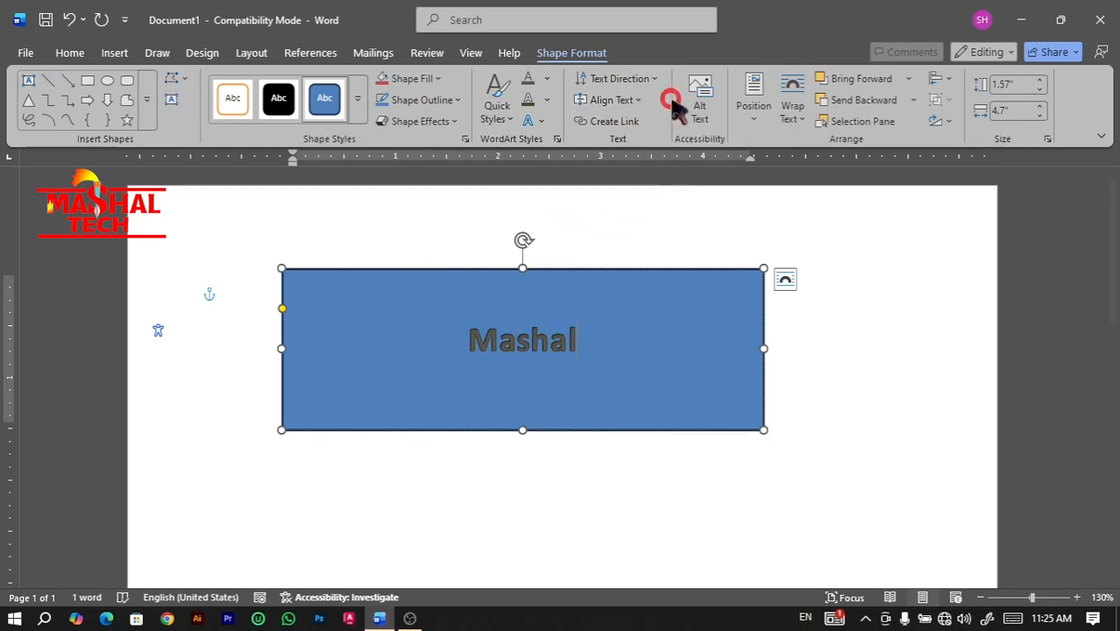
- Align the rectangle's text vertically to the top, and change its alignment to the bottom
left_click(636, 102)
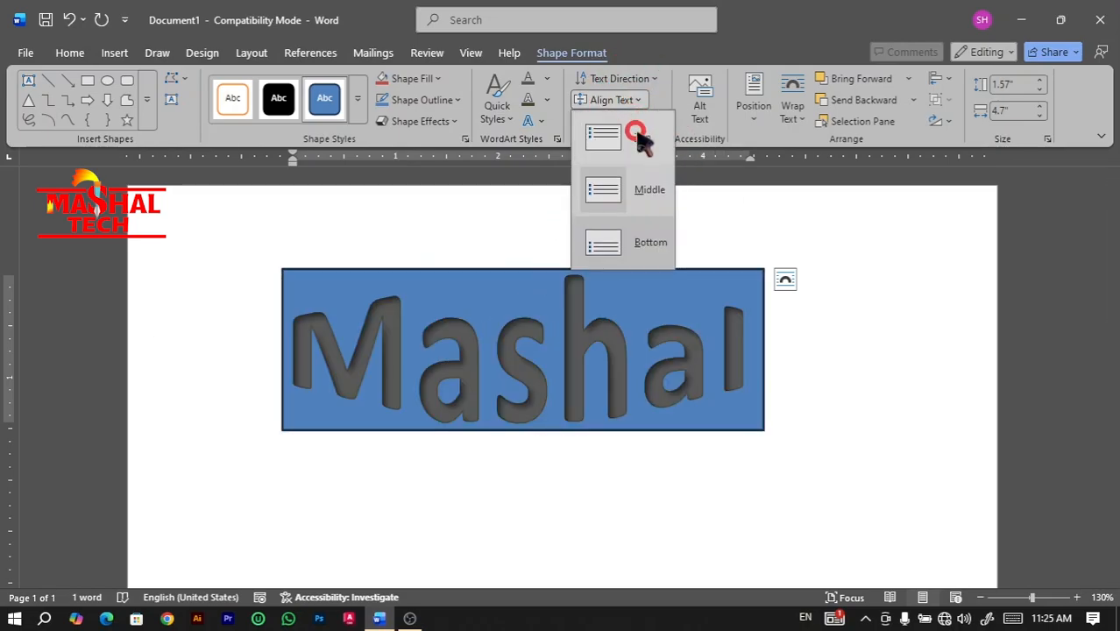
left_click(638, 136)
left_click(630, 101)
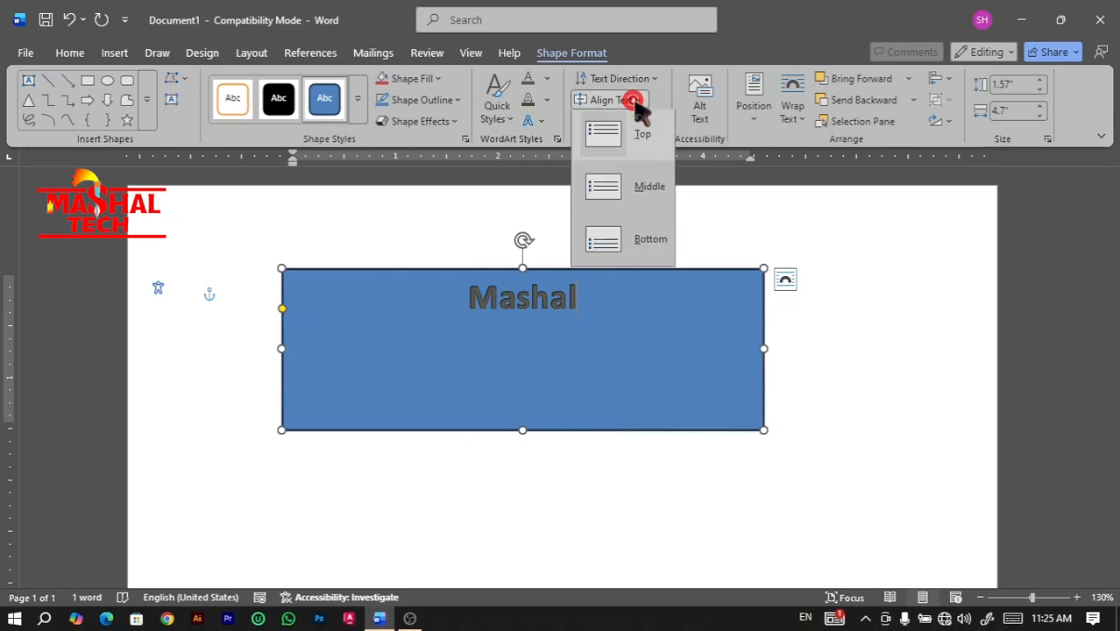
left_click(640, 238)
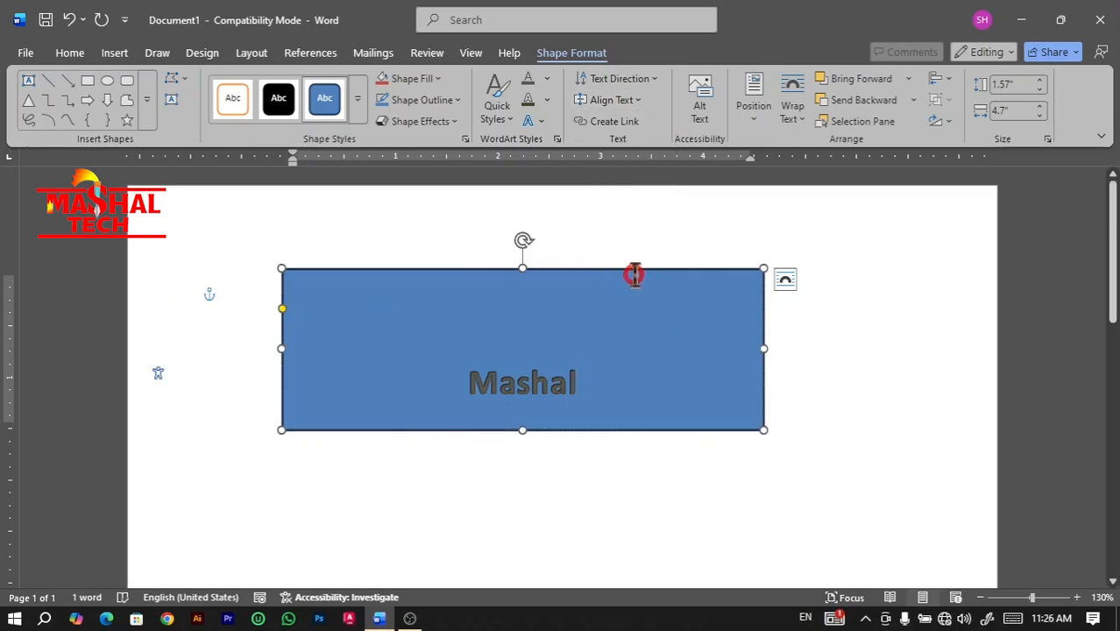
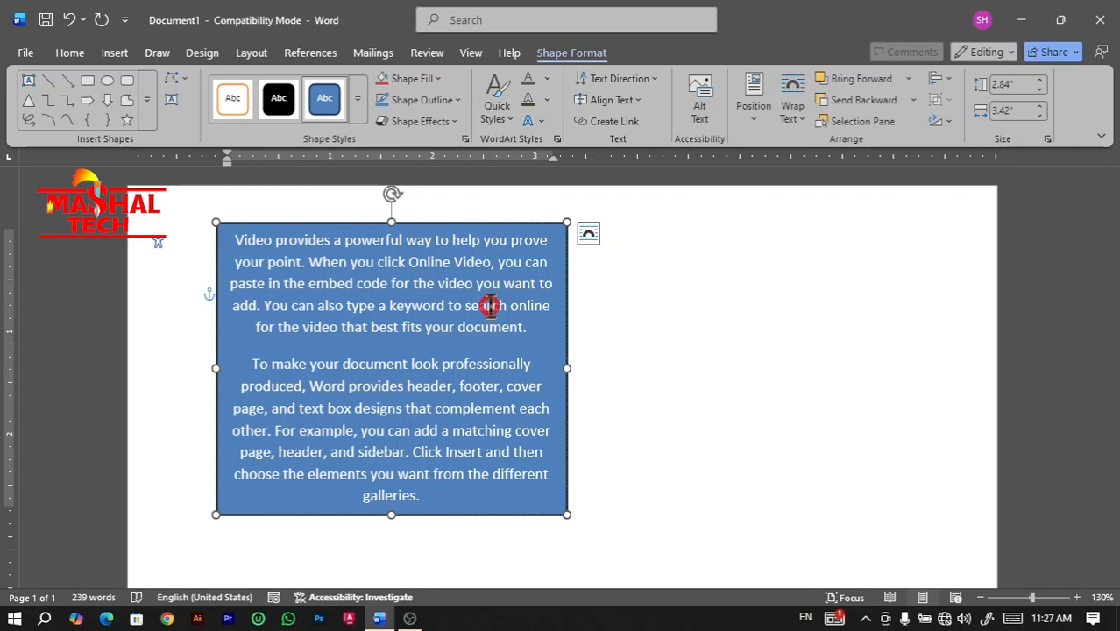
- Draw a text box about 2.83" high and 2.7" wide beside the blue rectangle, and link the rectangle's overflowing text to it
left_click(173, 99)
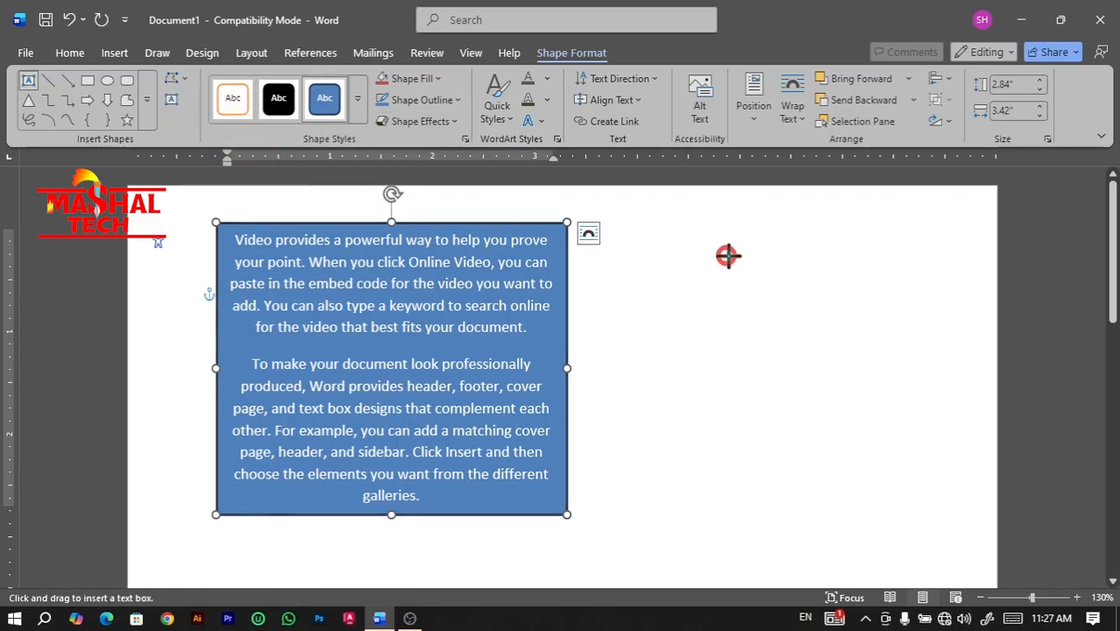
left_click_drag(666, 212, 941, 504)
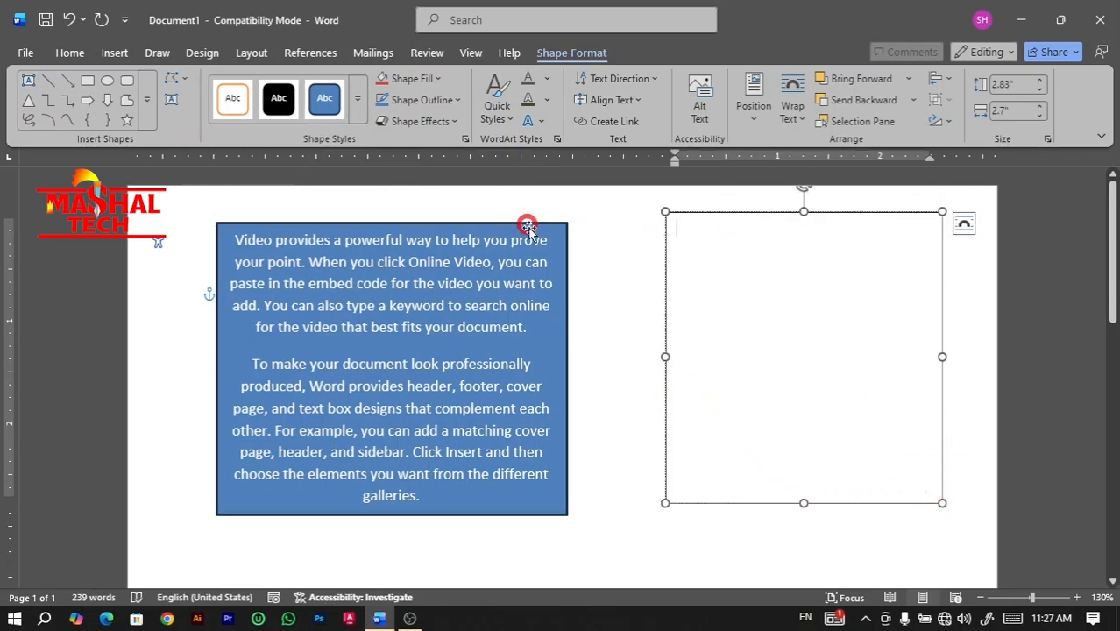
left_click(524, 230)
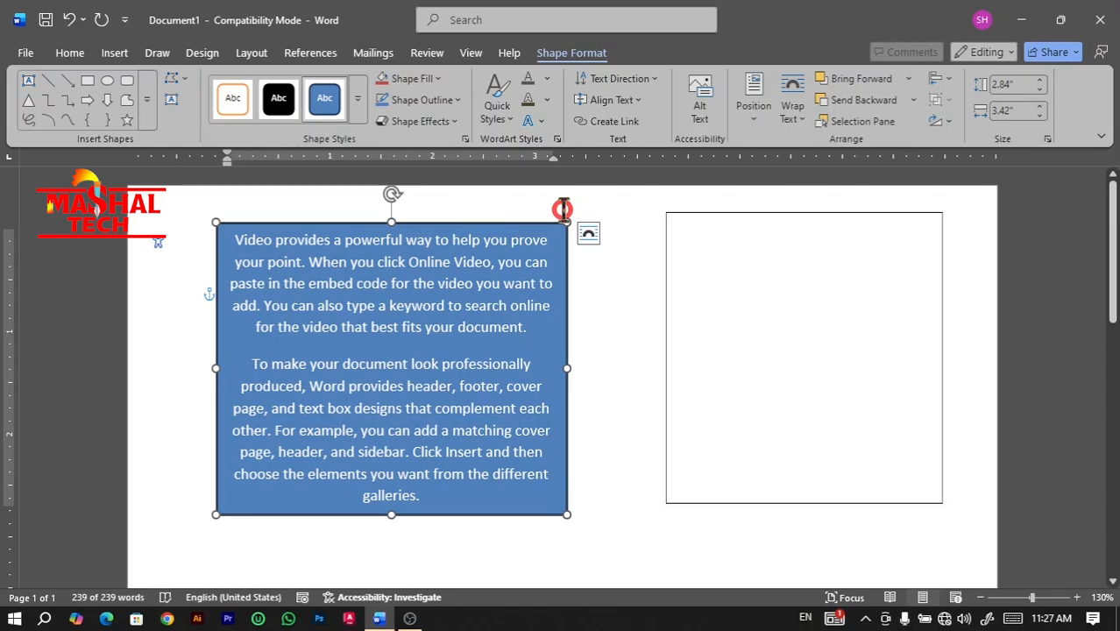
left_click(604, 123)
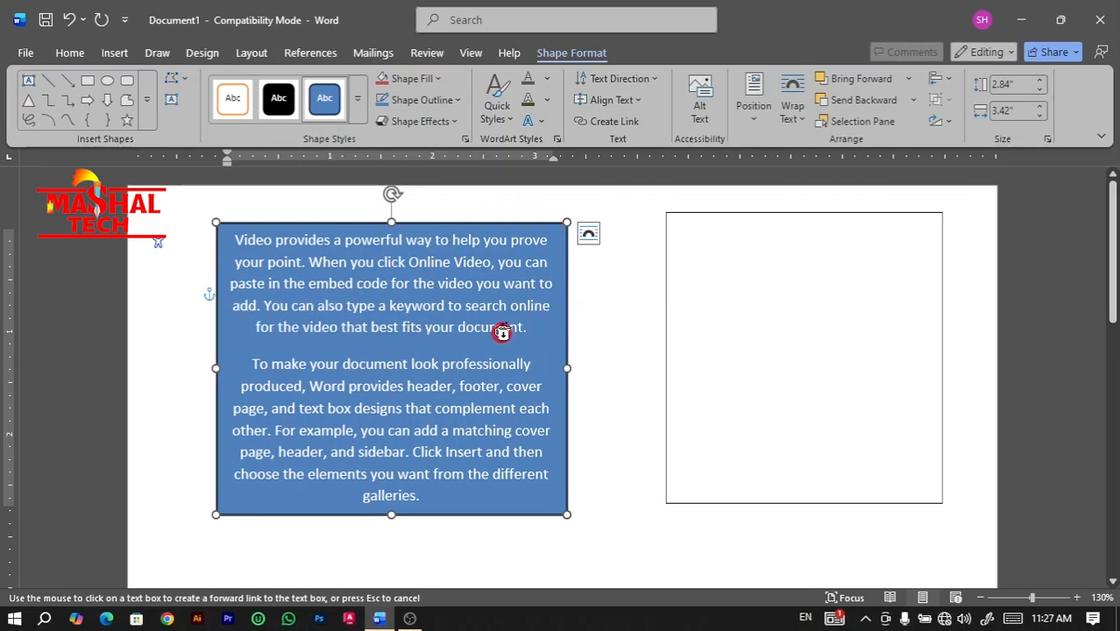
left_click(680, 331)
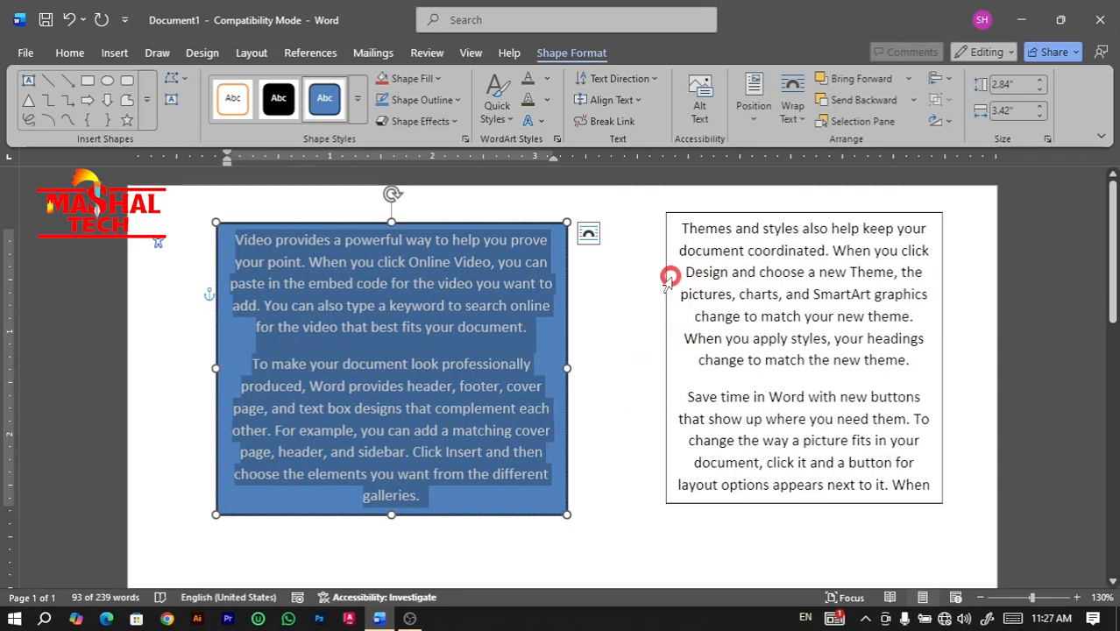
- Draw a wide text box about 1.23" high and 7.54" wide below the blue rectangle and the linked text box
left_click(715, 313)
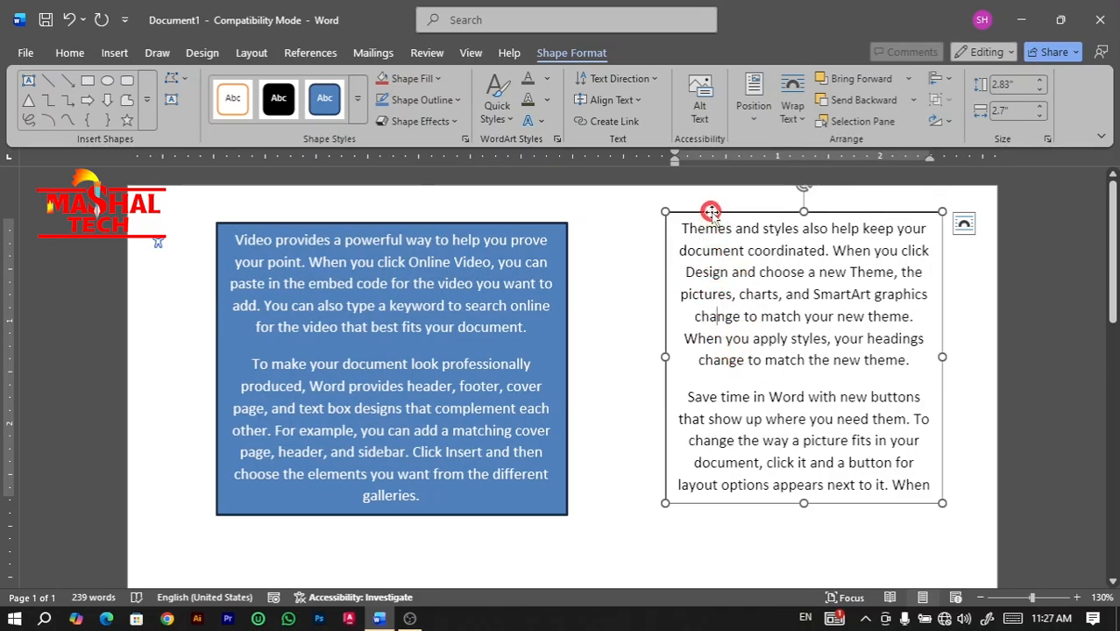
left_click(711, 212)
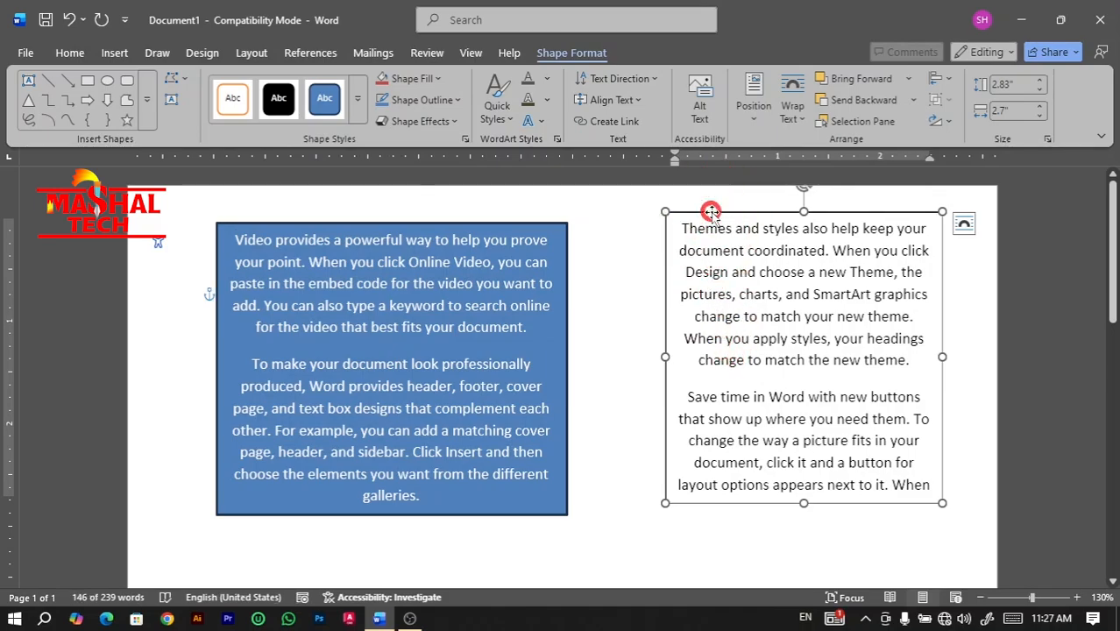
left_click(169, 96)
mouse_move(182, 509)
left_mouse_down()
mouse_move(468, 556)
mouse_move(793, 577)
mouse_move(905, 572)
mouse_move(945, 524)
mouse_move(953, 529)
left_mouse_up()
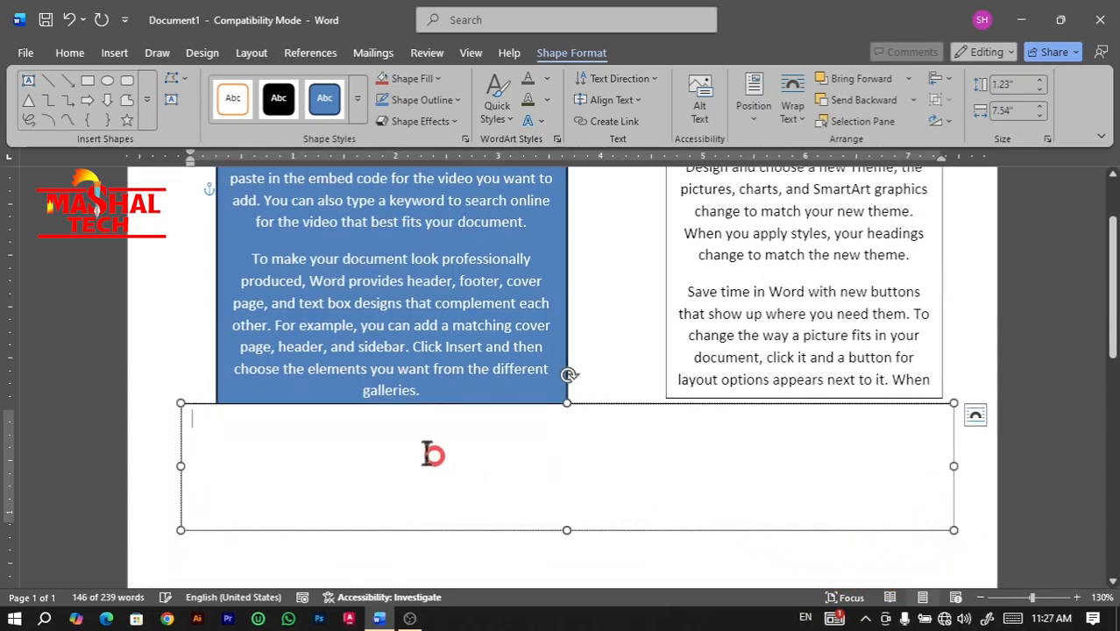
- Create a forward text link from the text box beside the blue rectangle to the wide one below
left_click(666, 238)
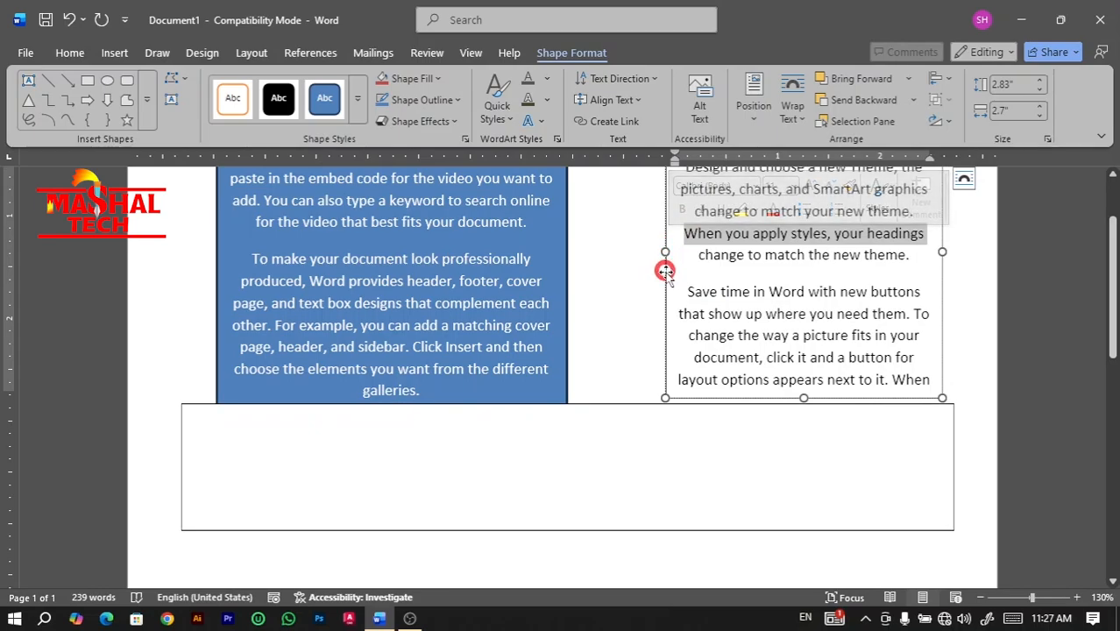
left_click(662, 273)
left_click(610, 119)
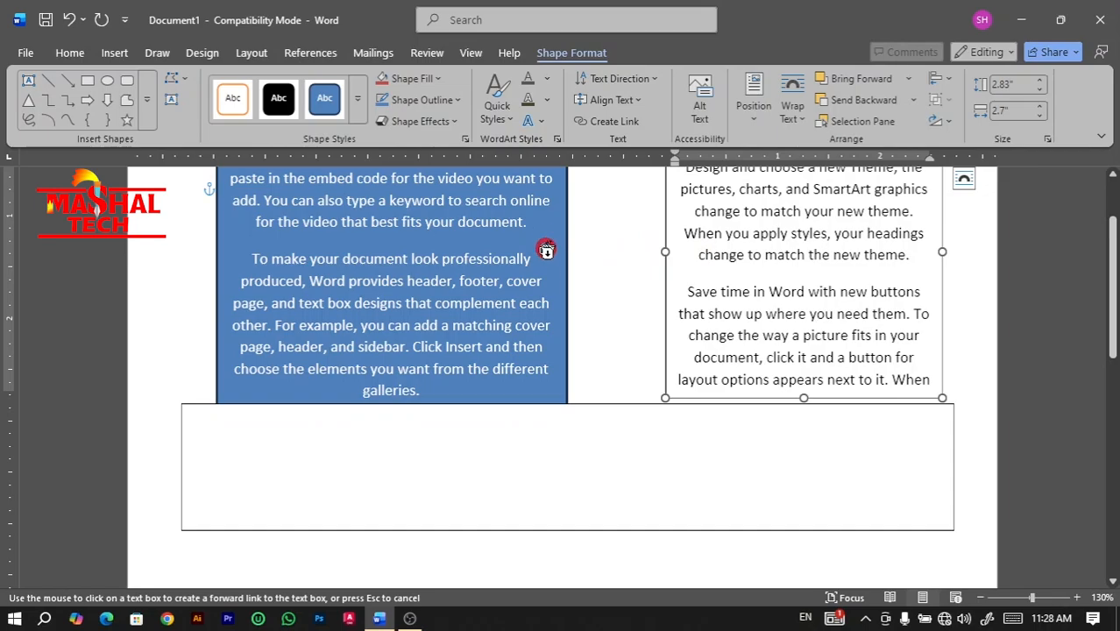
left_click(539, 452)
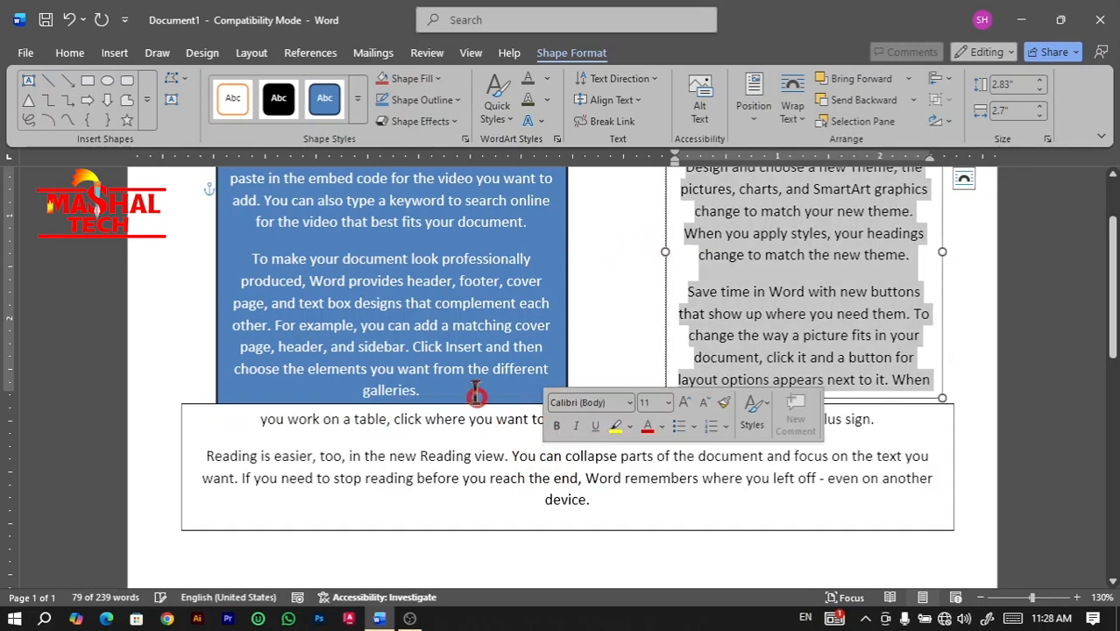
- Delete the text box beside the blue rectangle
left_click(638, 272)
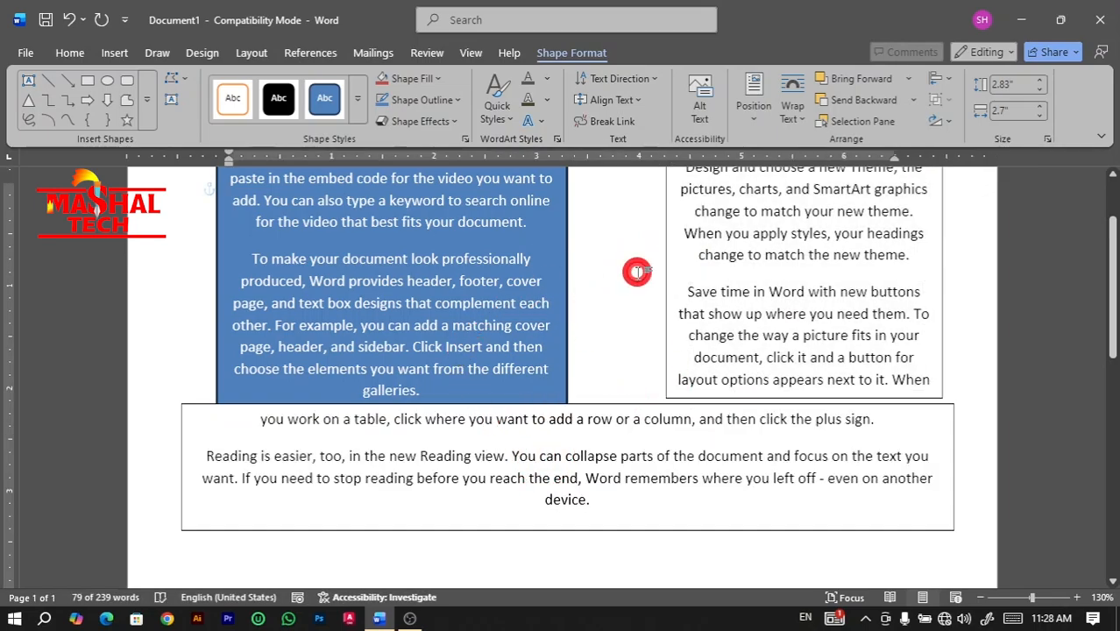
scroll(622, 274, "up", 3)
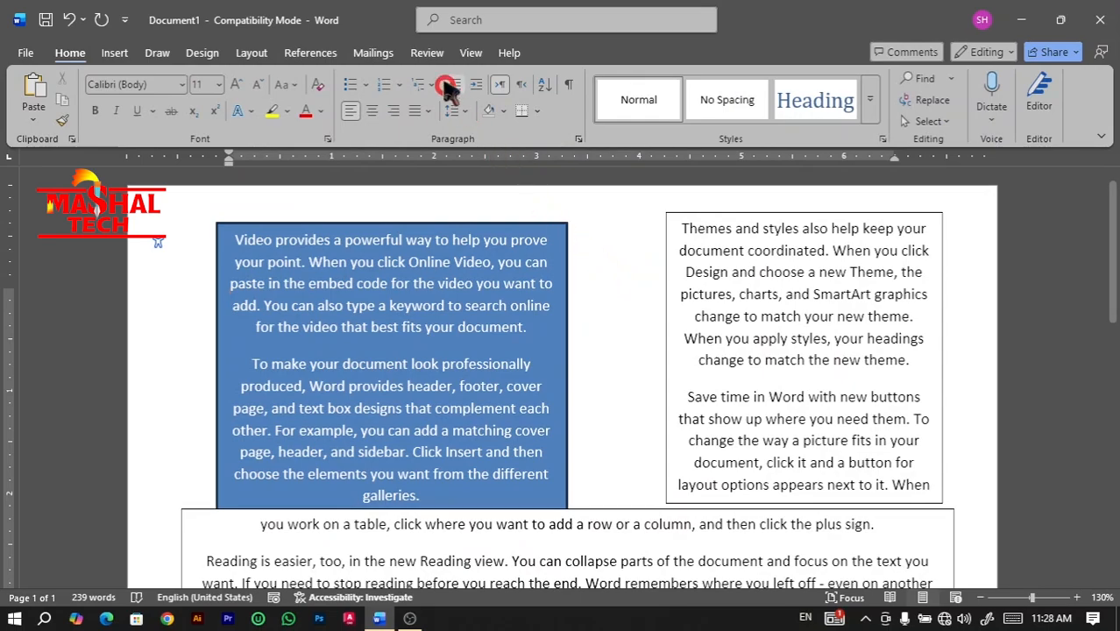
left_click(465, 257)
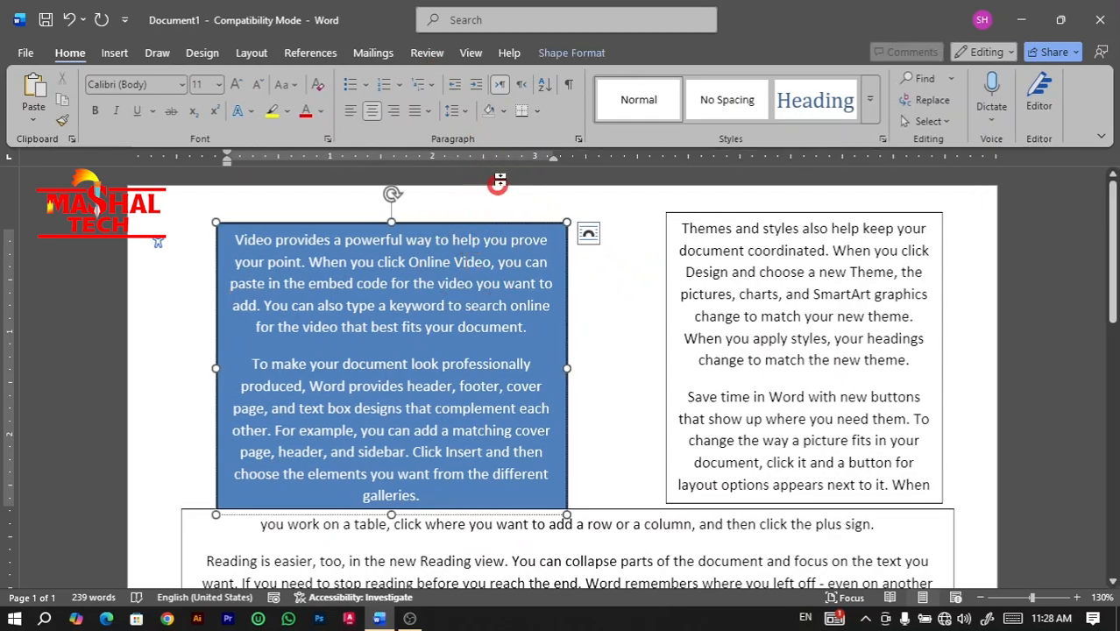
left_click(574, 53)
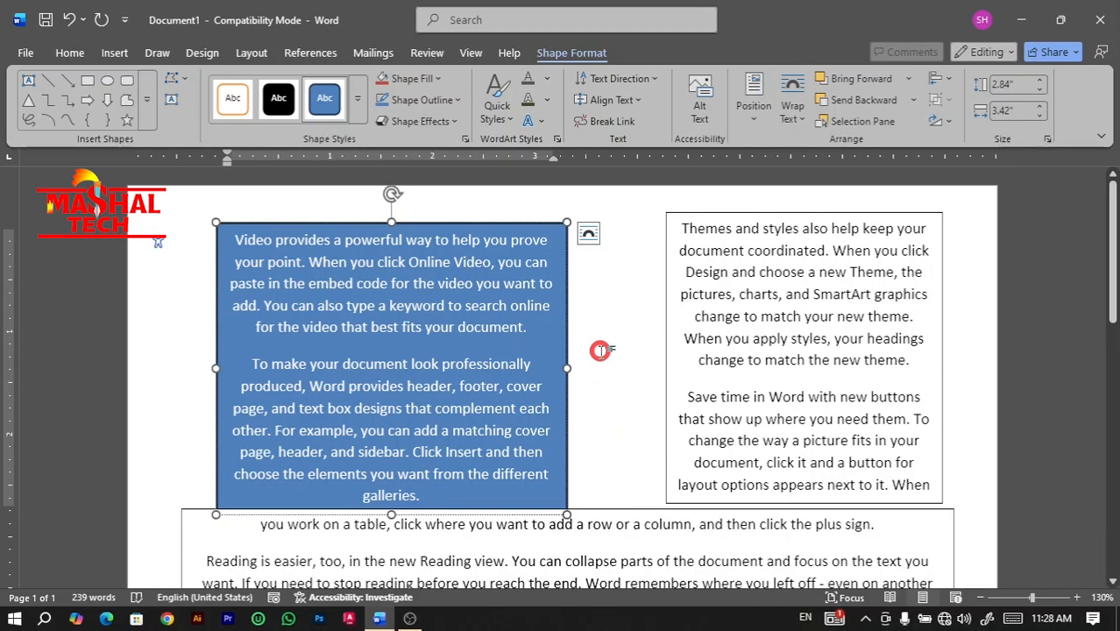
left_click(668, 271)
left_click(664, 289)
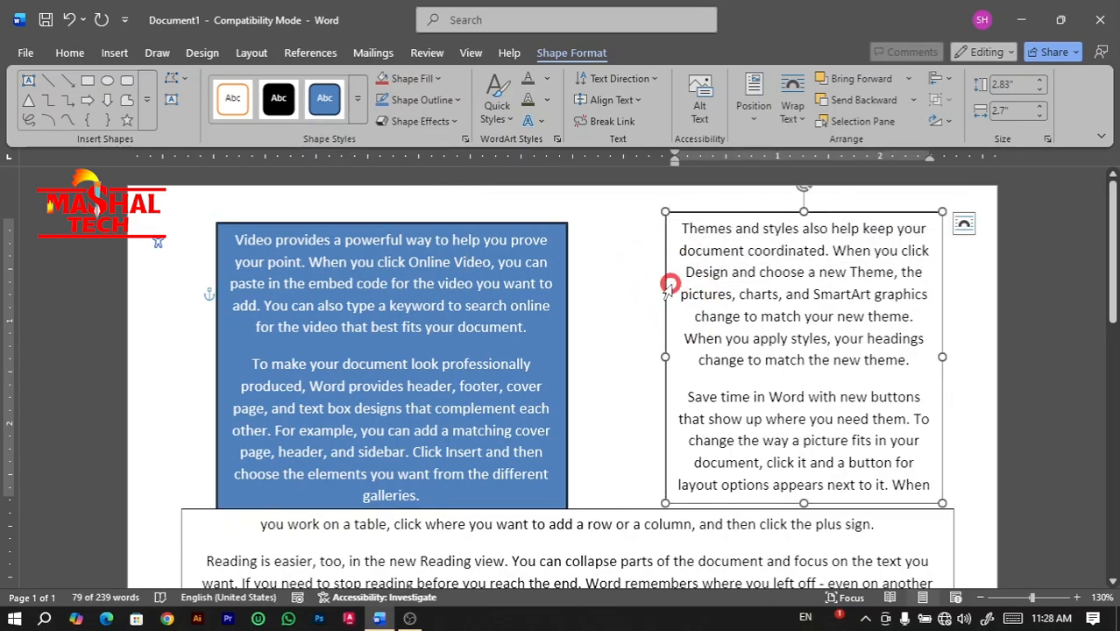
key("BackSpace")
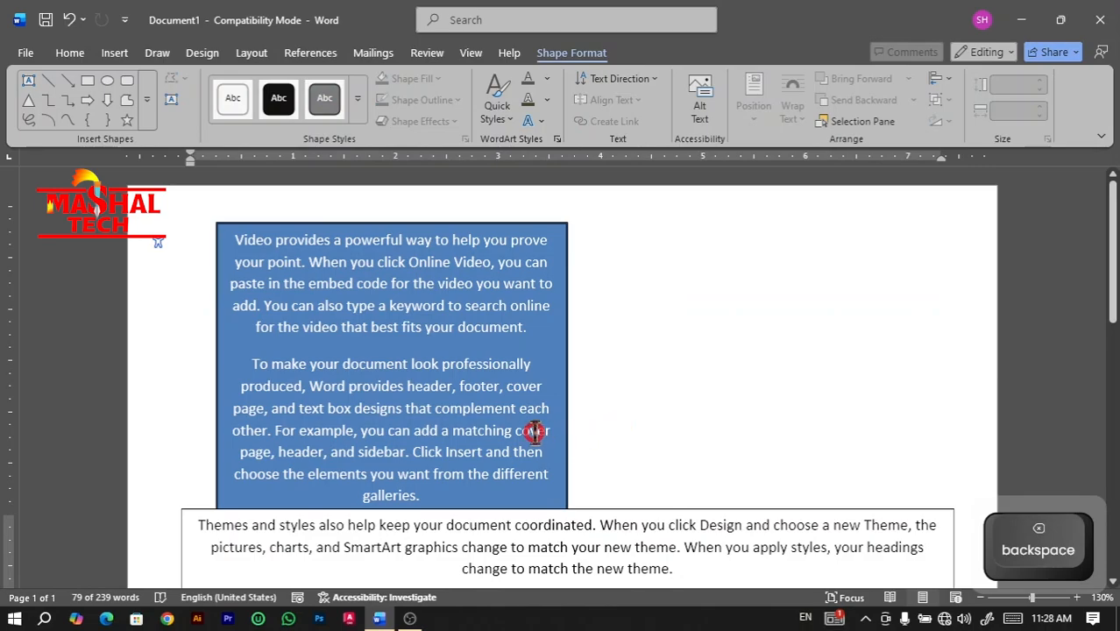
- Break the blue rectangle's text link and delete the wide text box below it
left_click(534, 430)
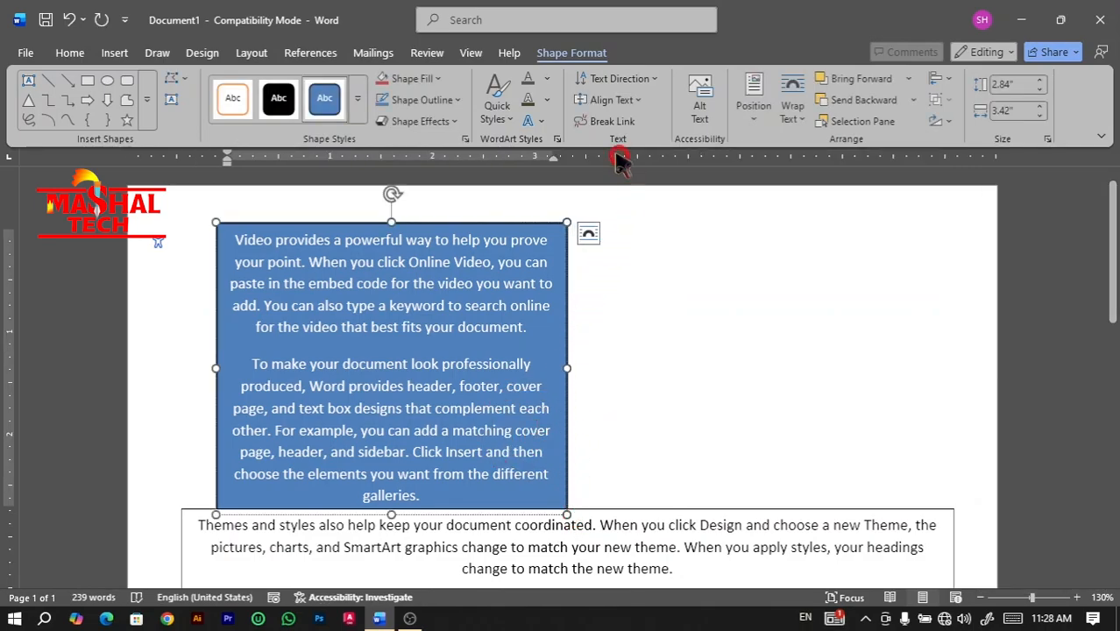
left_click(601, 122)
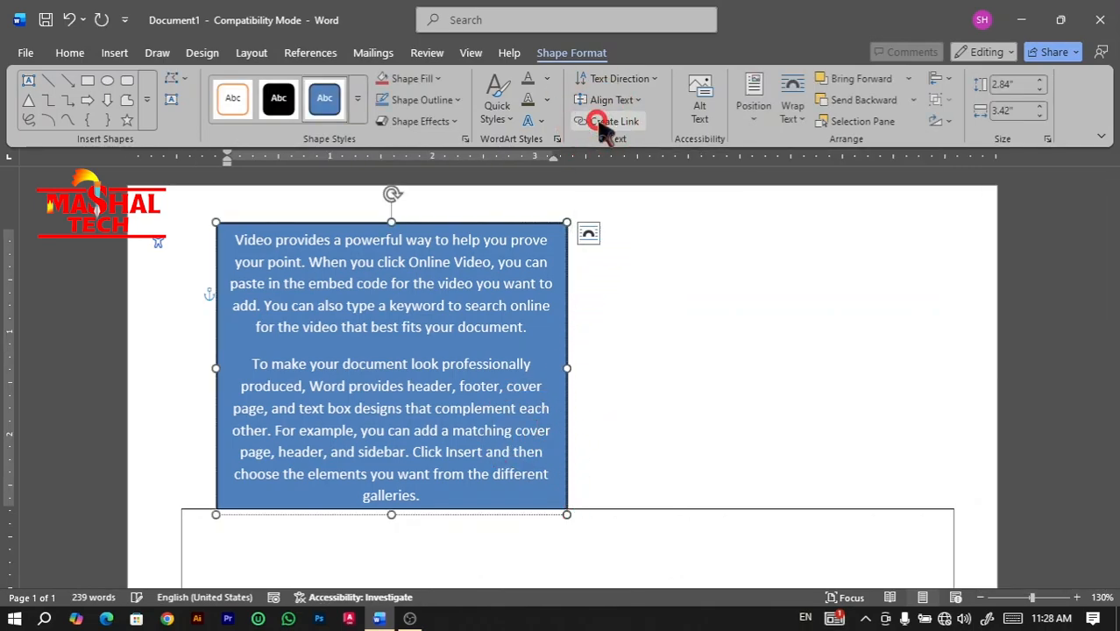
left_click(681, 469)
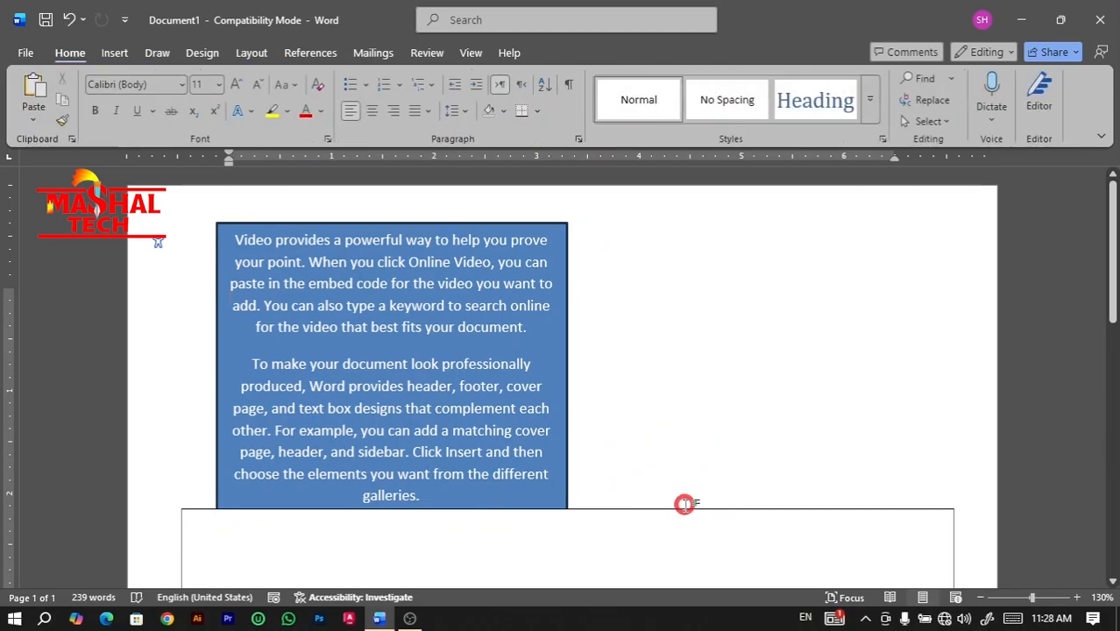
left_click(683, 511)
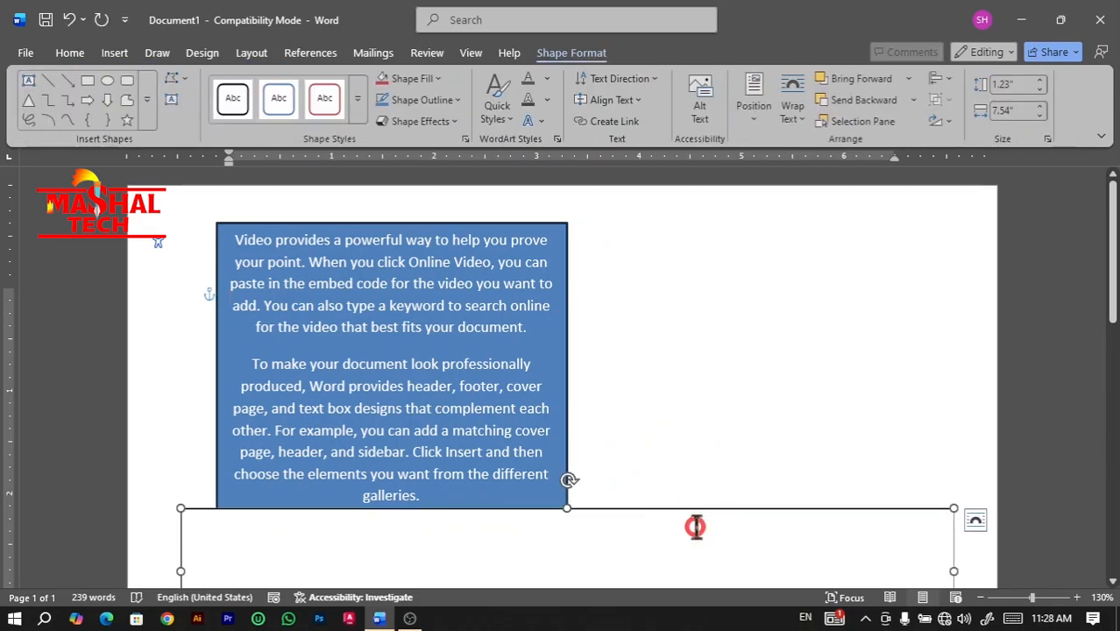
key("BackSpace")
- Shrink the blue rectangle to about 1.03" high and 2.3" wide
left_click(517, 363)
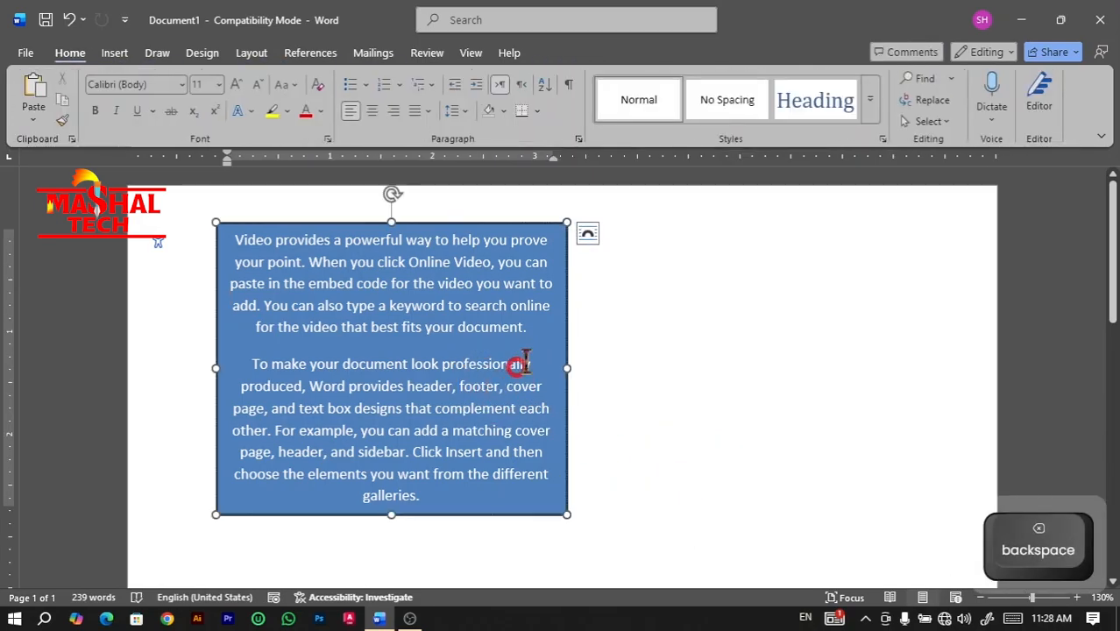
left_click(605, 54)
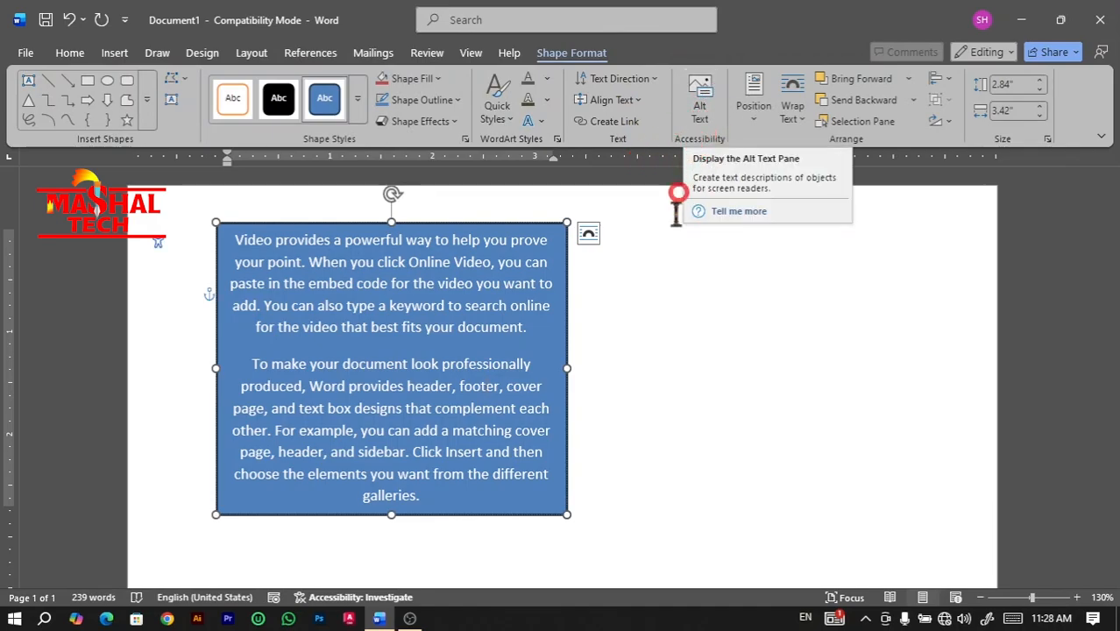
left_click_drag(566, 516, 454, 331)
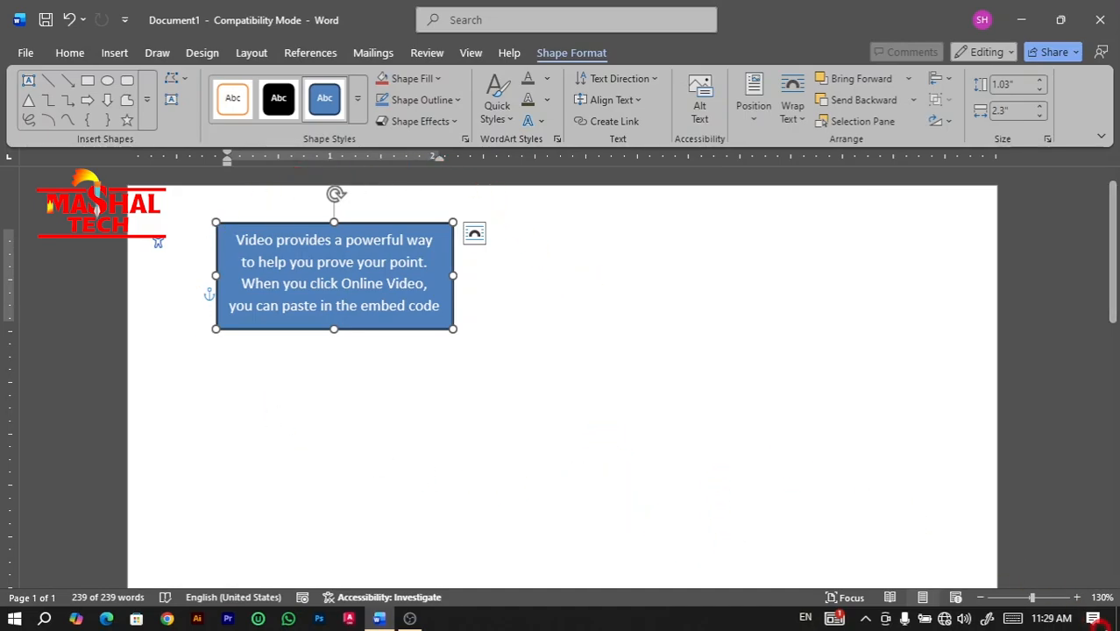
- Set the blue rectangle's position on the page to In Line with Text
scroll(630, 287, "down", 2)
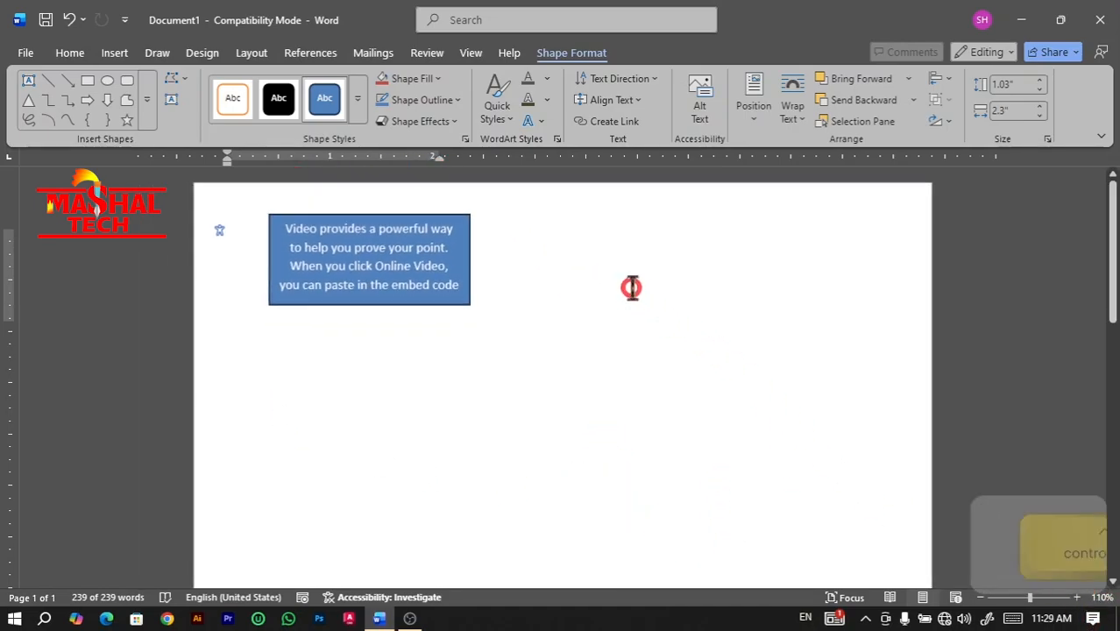
scroll(631, 287, "down", 4)
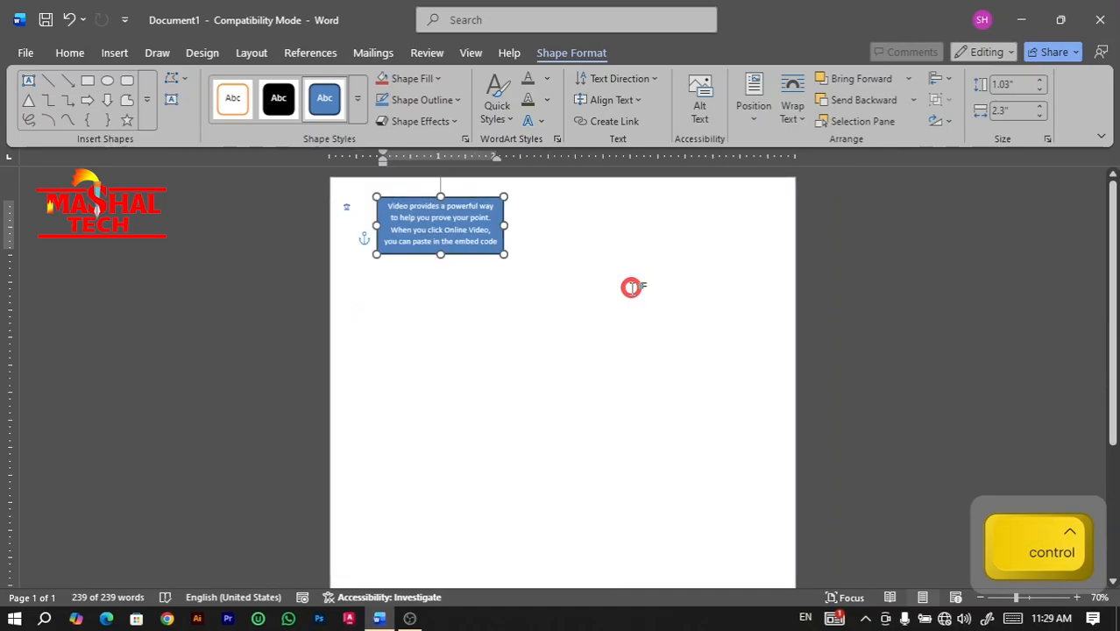
scroll(631, 287, "down", 3)
scroll(630, 288, "up", 1)
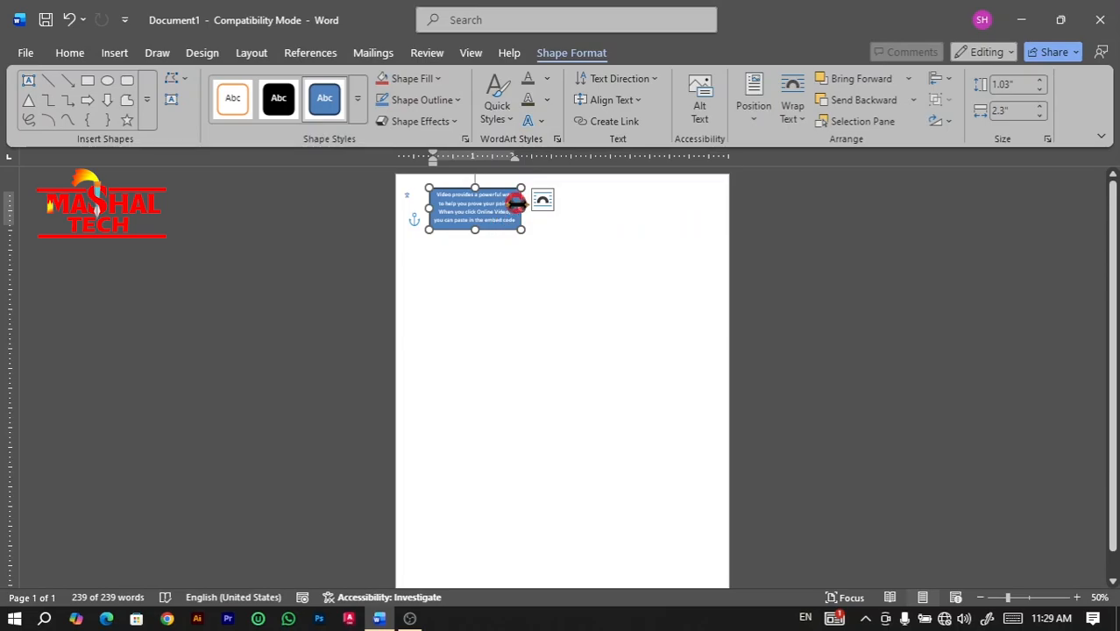
left_click(752, 110)
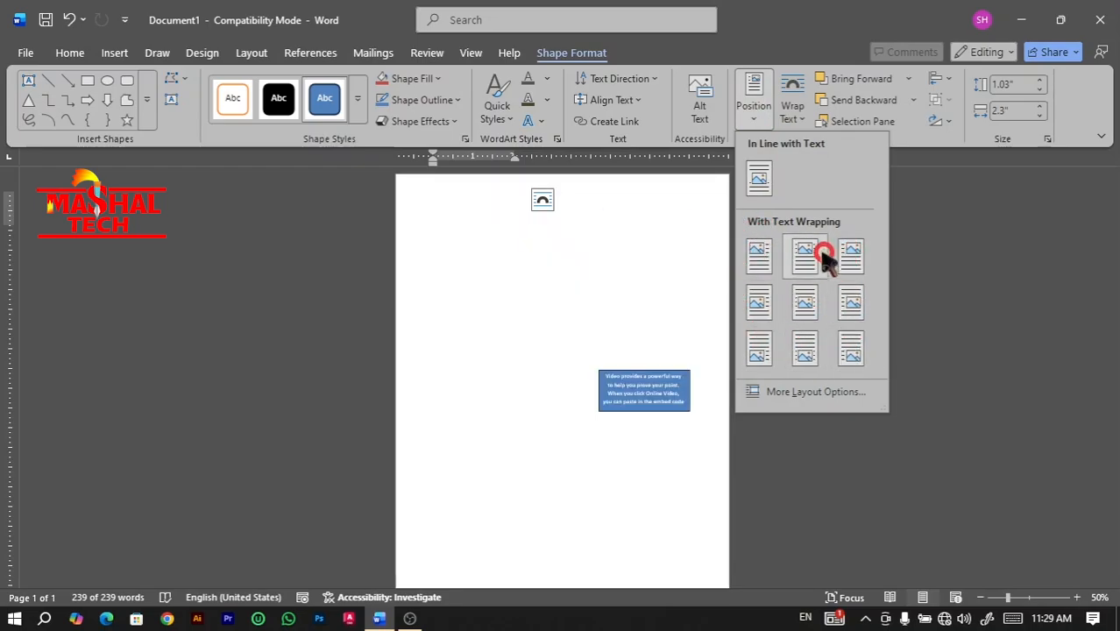
left_click(758, 177)
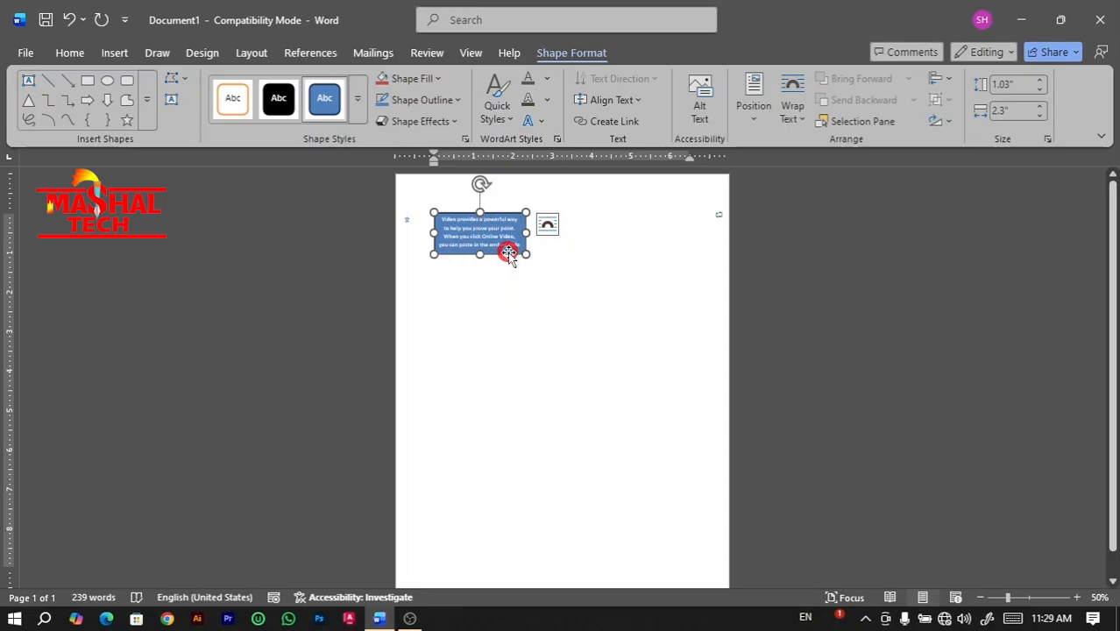
- Delete the blue text shape and draw a rectangle about 2.9" high and 6" wide near the top of the page
key("BackSpace")
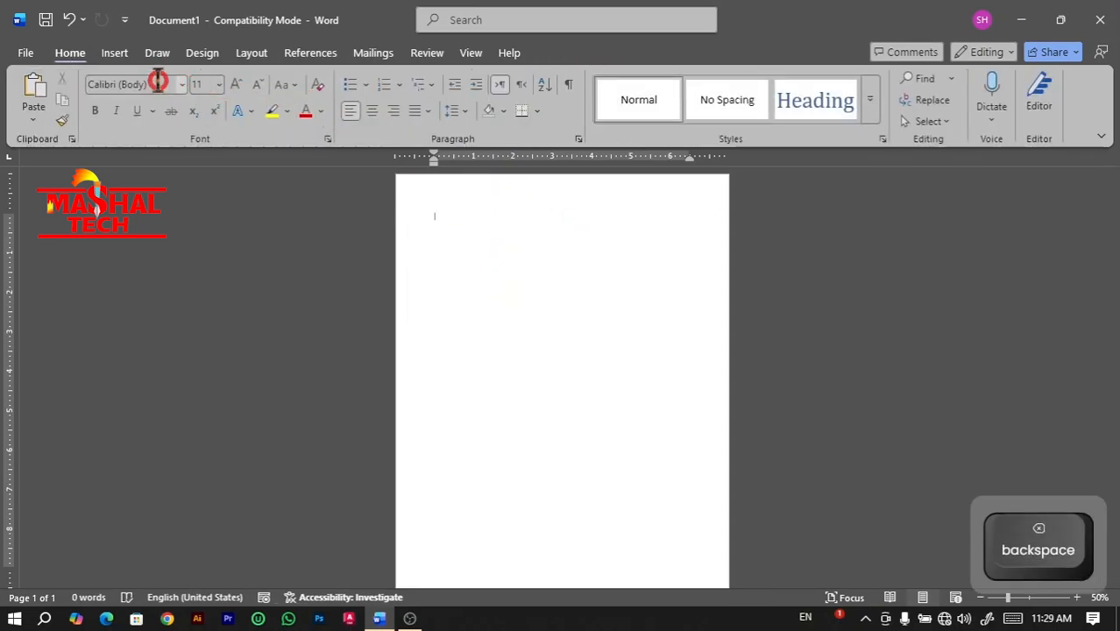
left_click(112, 53)
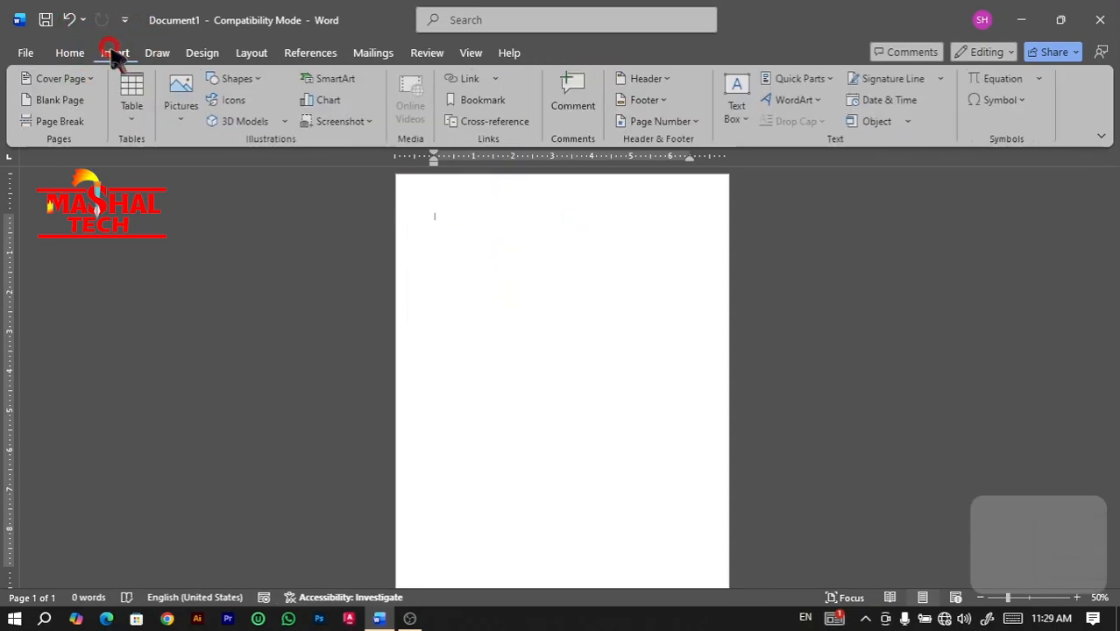
left_click(249, 81)
left_click(293, 123)
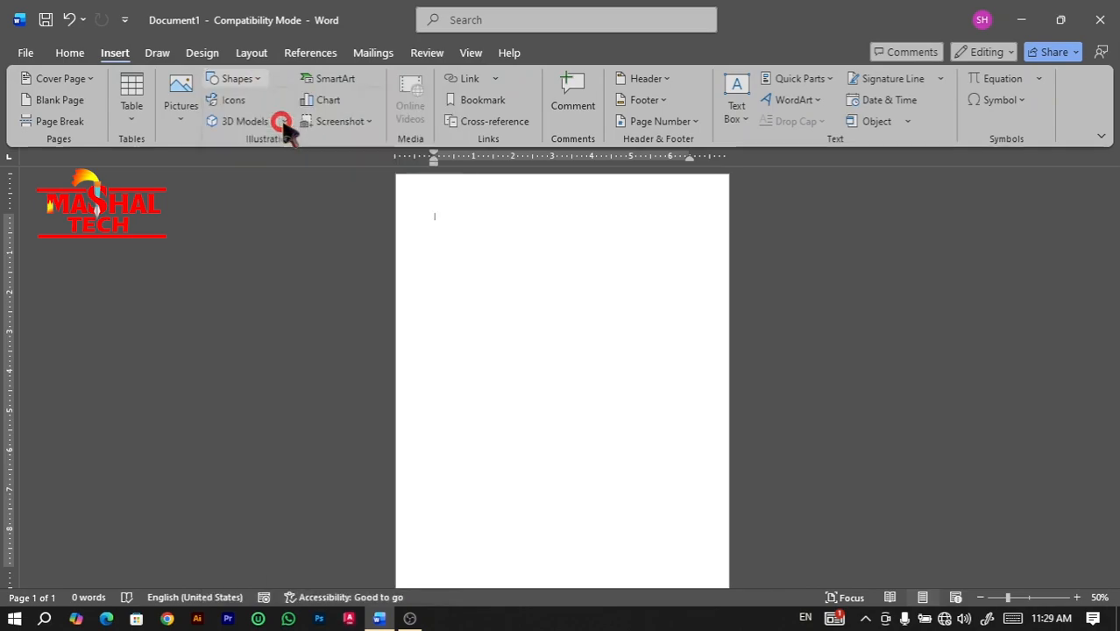
left_click_drag(439, 217, 674, 332)
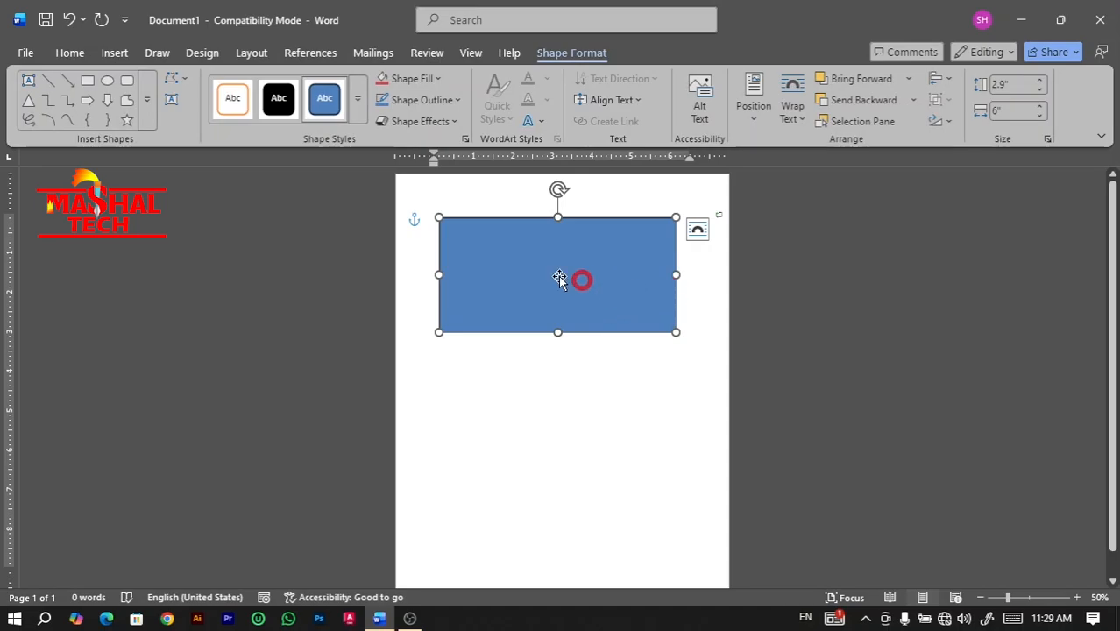
- Generate sample paragraphs on the page with =rand()
left_click(431, 197)
type("=")
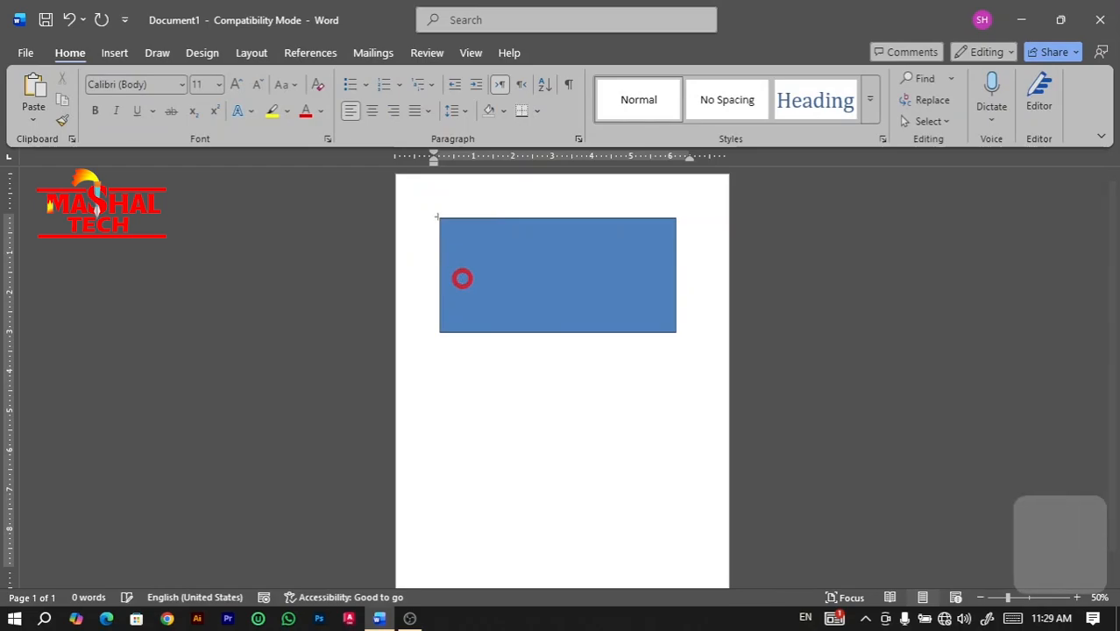
type("ra")
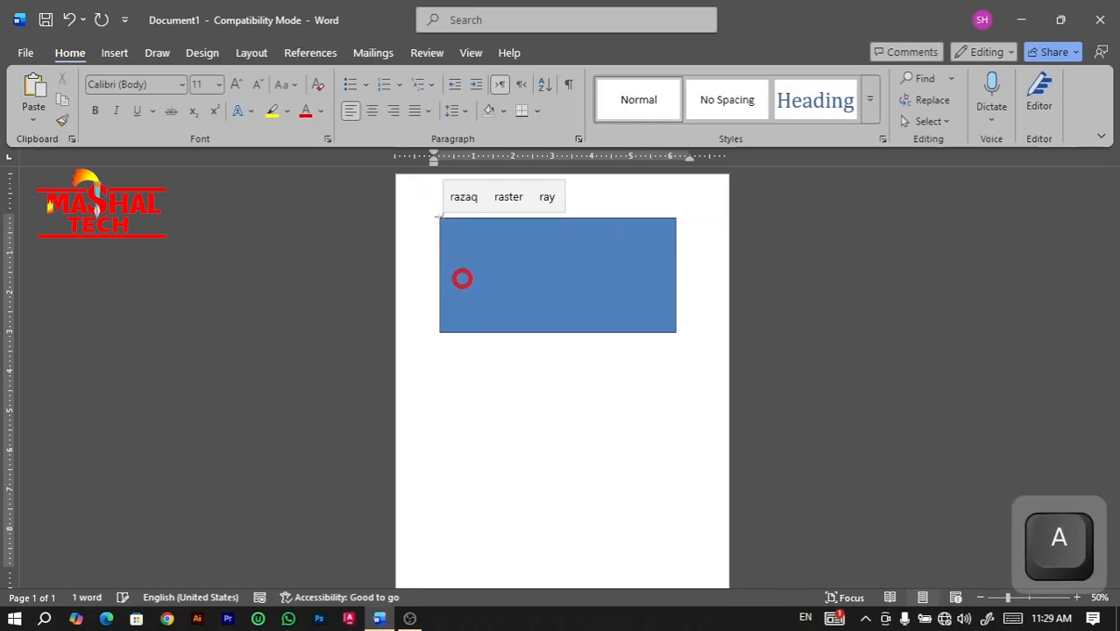
type("nd()")
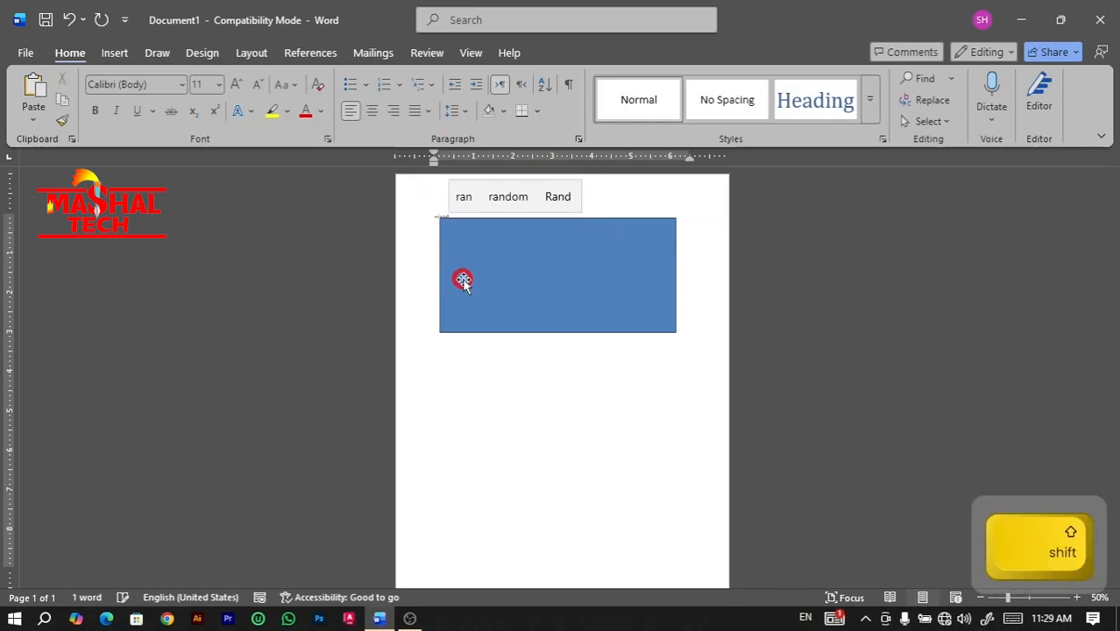
key("Return")
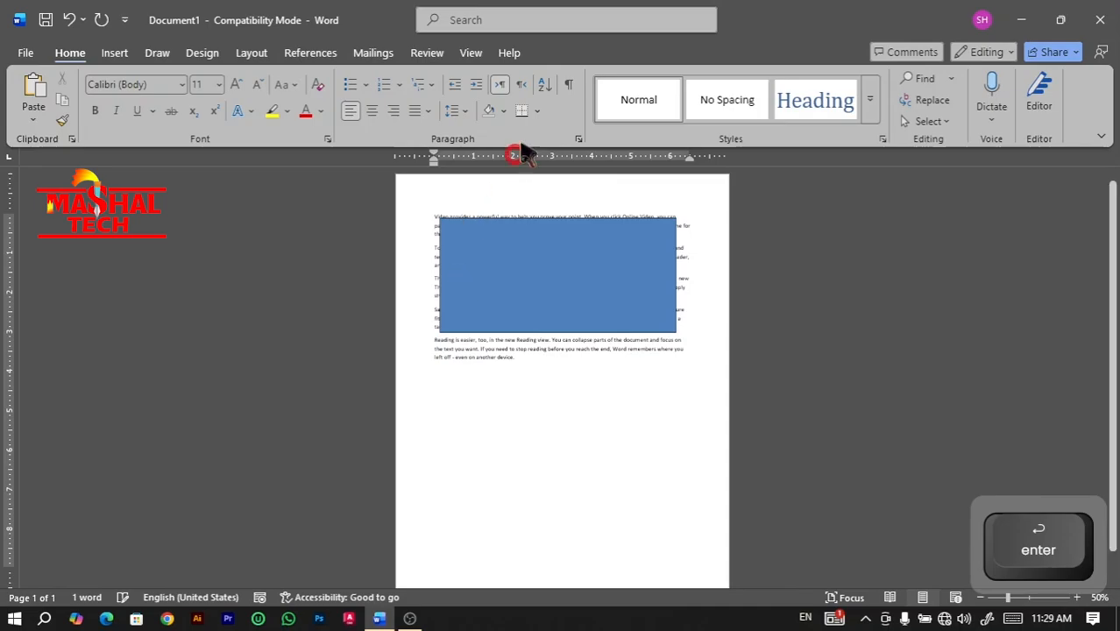
- Set the rectangle's text wrapping to Top and Bottom and move it below the first paragraph
left_click(523, 319)
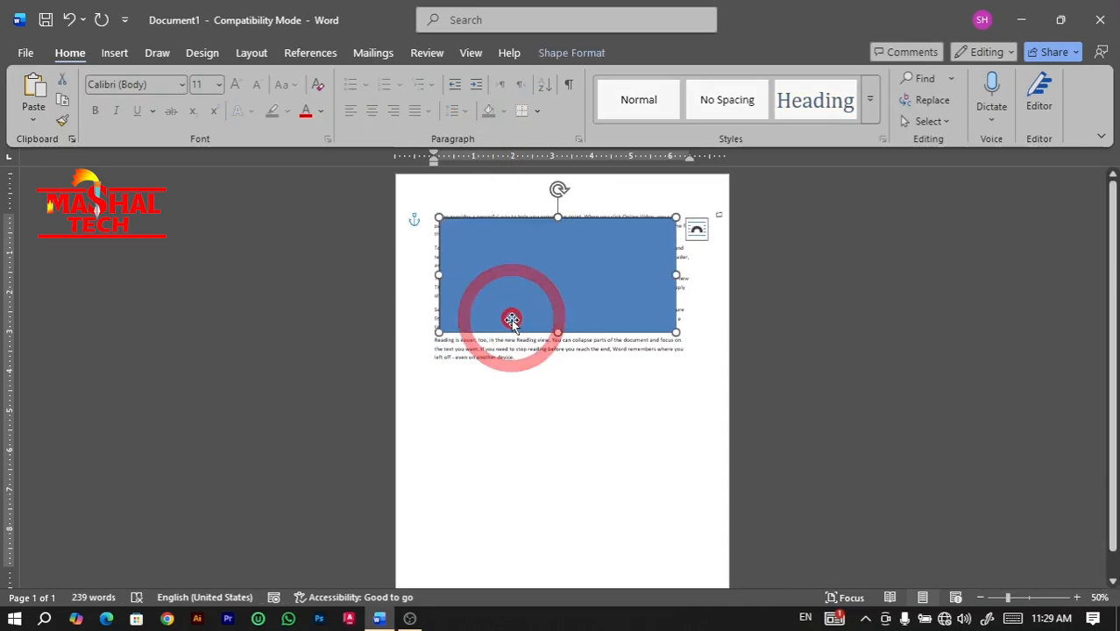
left_click(559, 58)
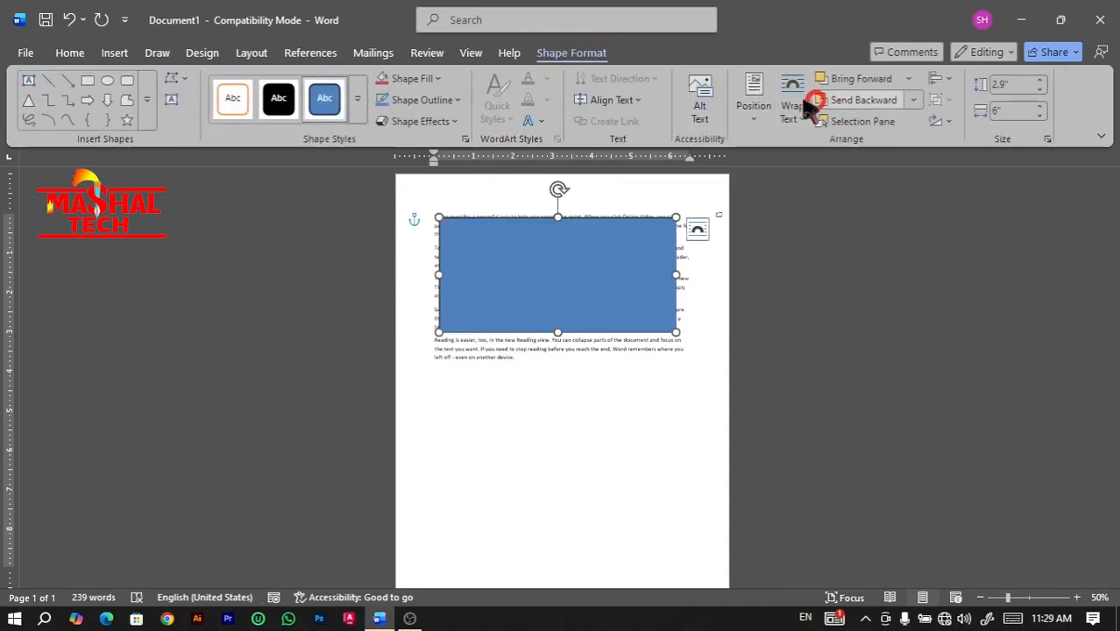
left_click(792, 112)
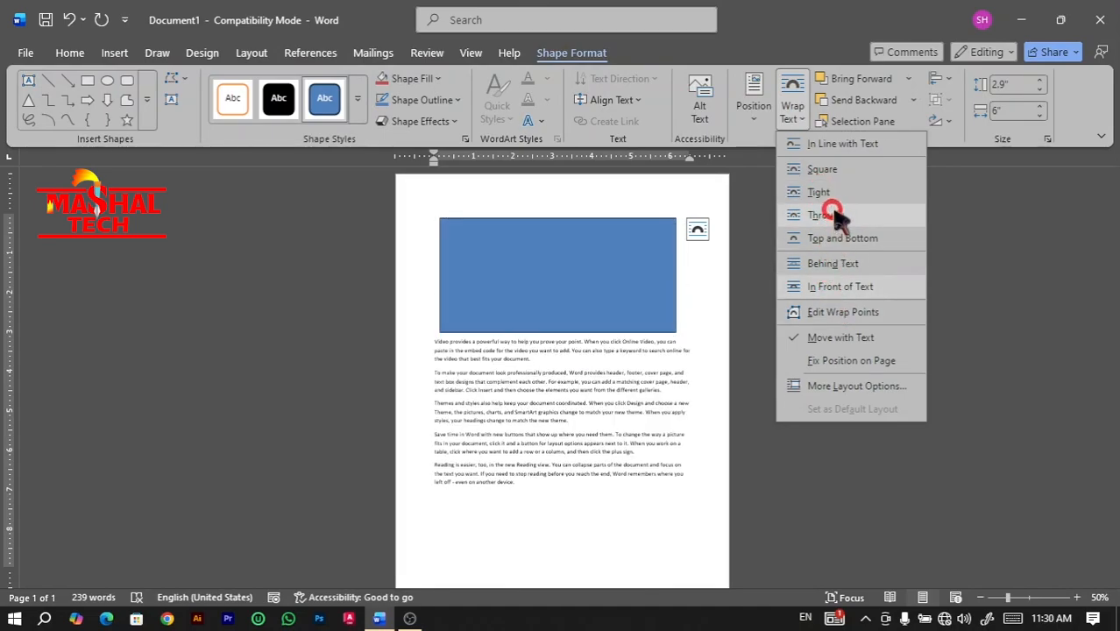
left_click(832, 237)
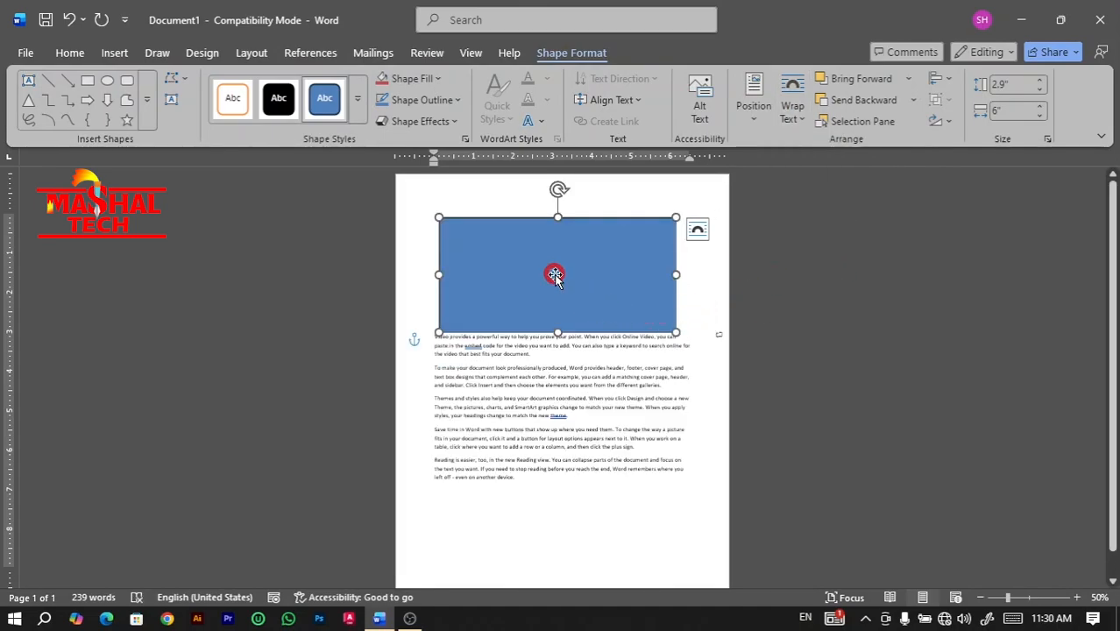
left_click_drag(555, 275, 561, 301)
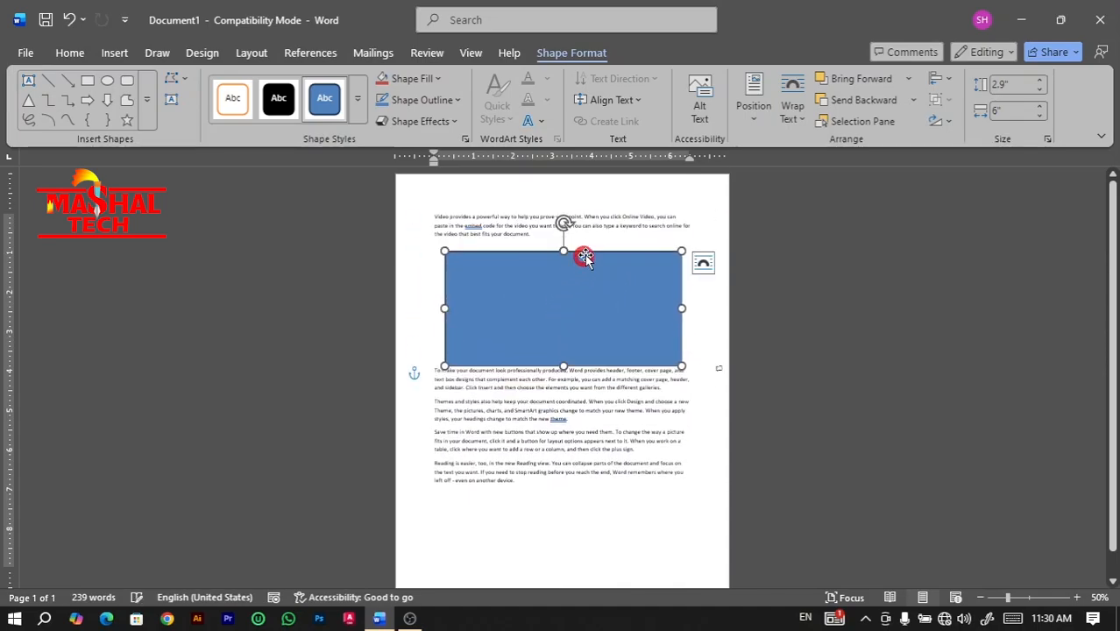
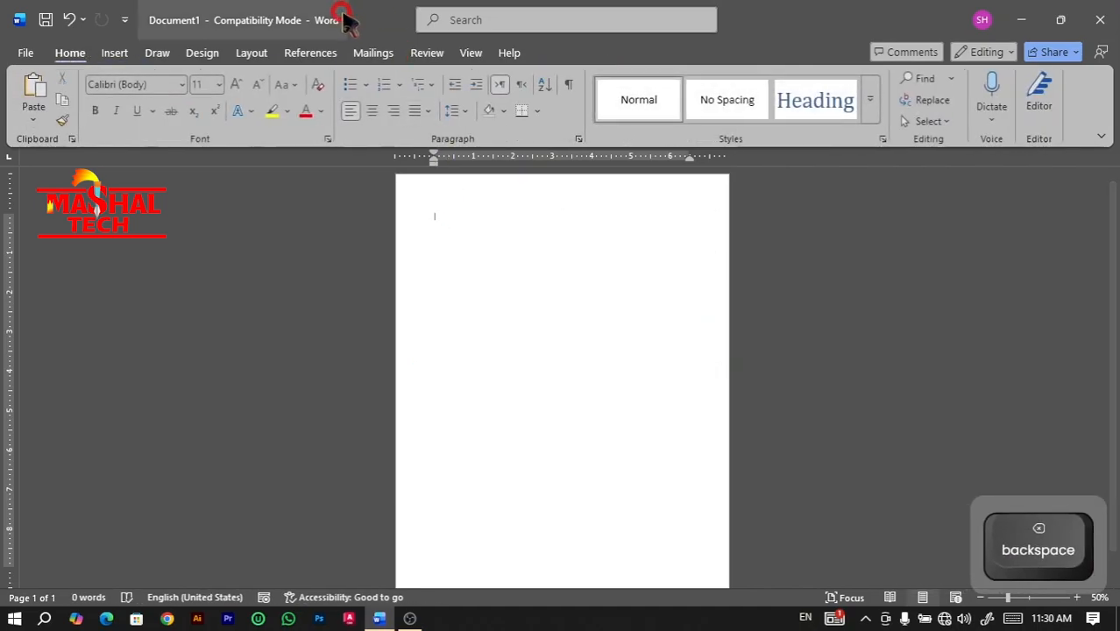
- Draw an oval about 1.79" high and 2.56" wide on the blank page and move it slightly up and to the right
left_click(112, 53)
left_click(179, 87)
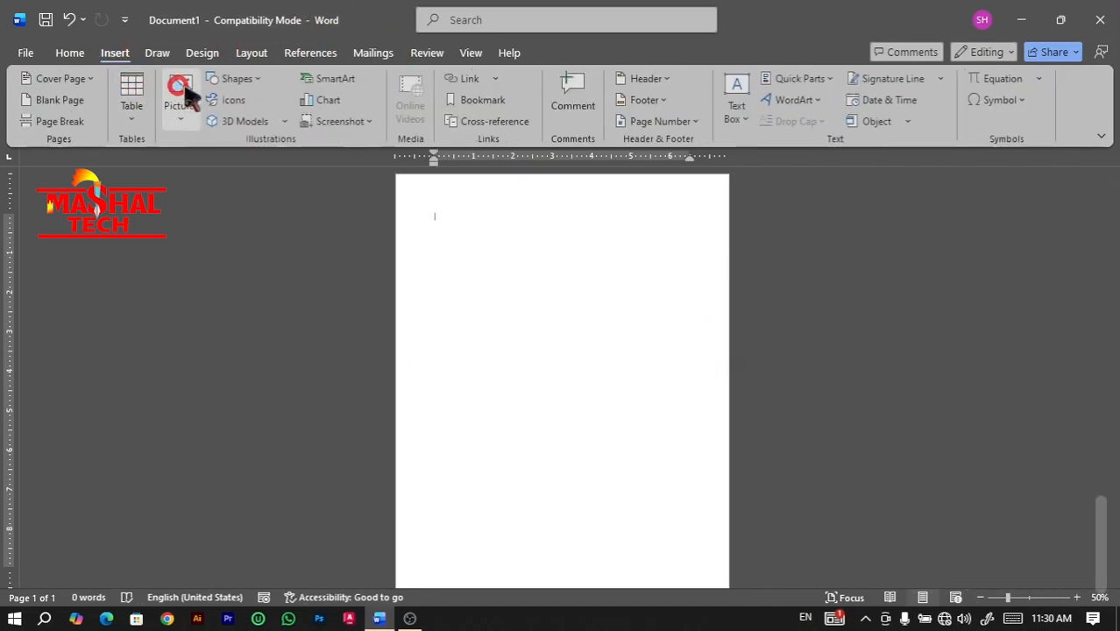
left_click(236, 79)
left_click(292, 130)
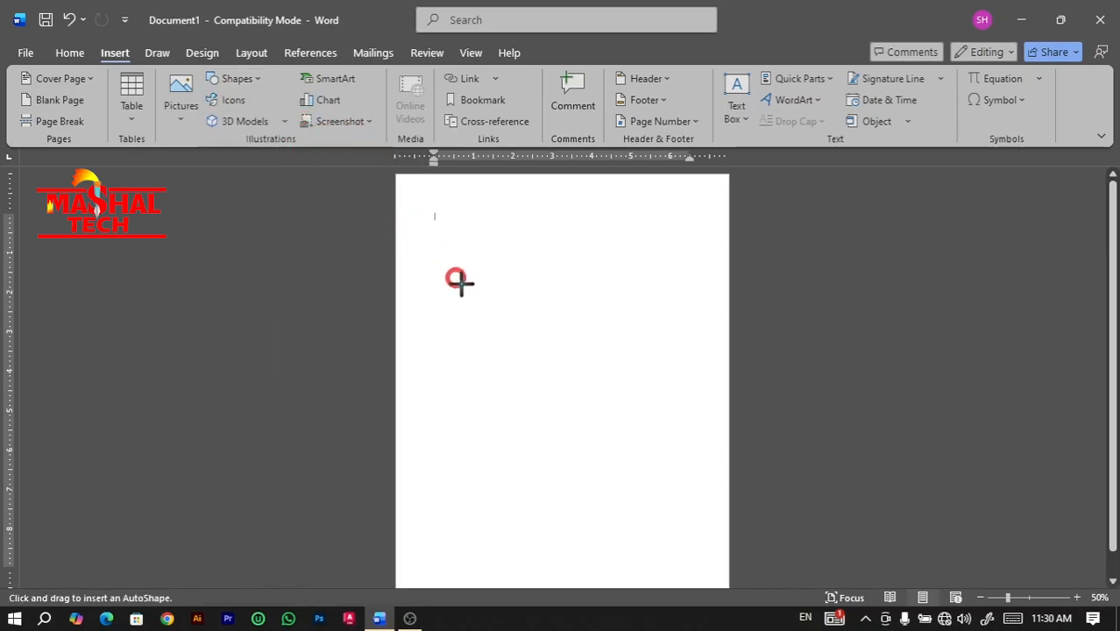
left_click_drag(475, 252, 578, 322)
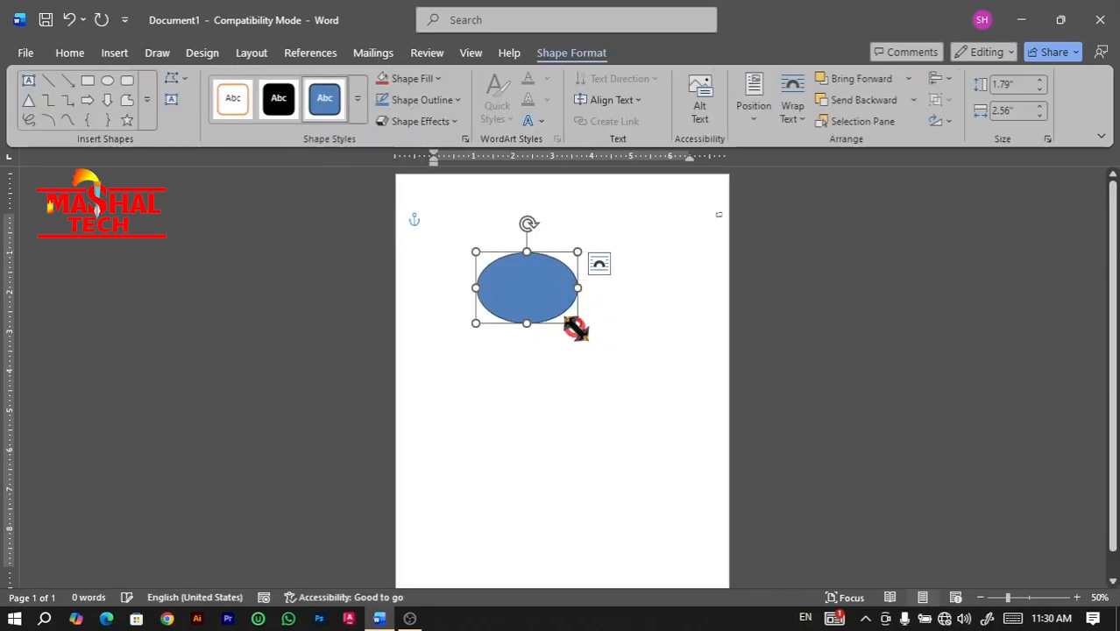
scroll(579, 322, "up", 9, "ctrl")
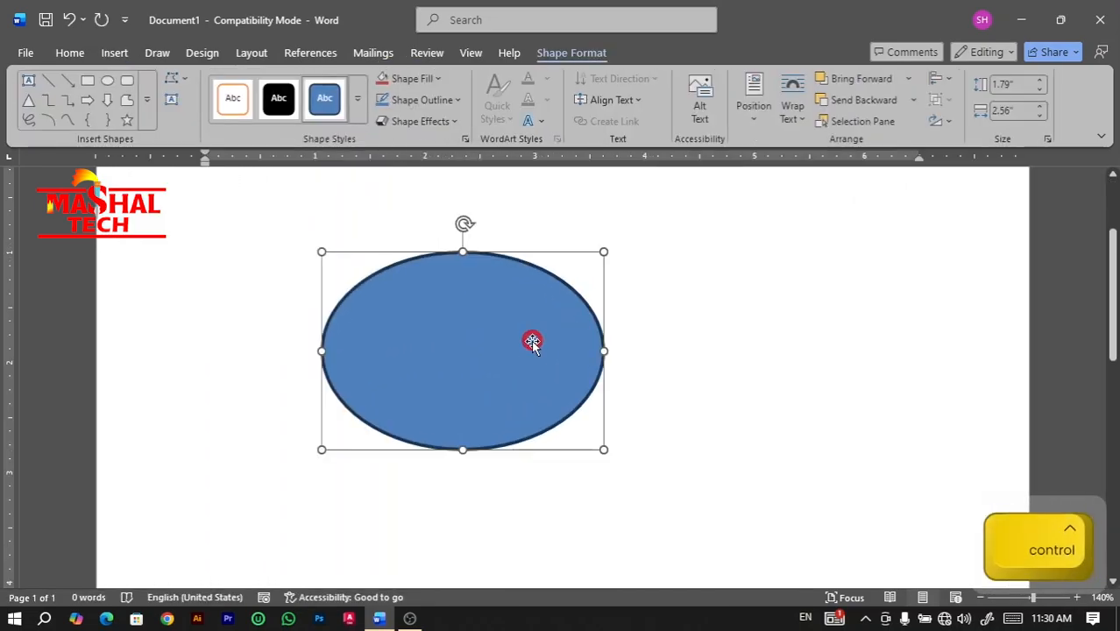
left_click_drag(495, 347, 510, 325)
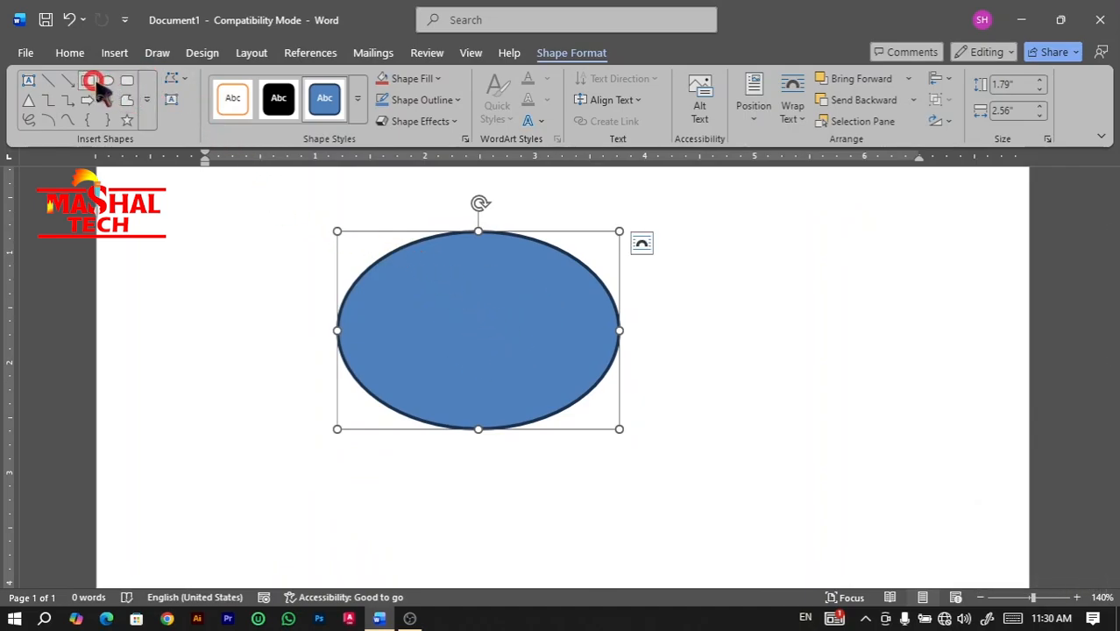
- Draw a small circle overlapping the oval's left side and a larger circle about 2.8" across over it
left_click(105, 83)
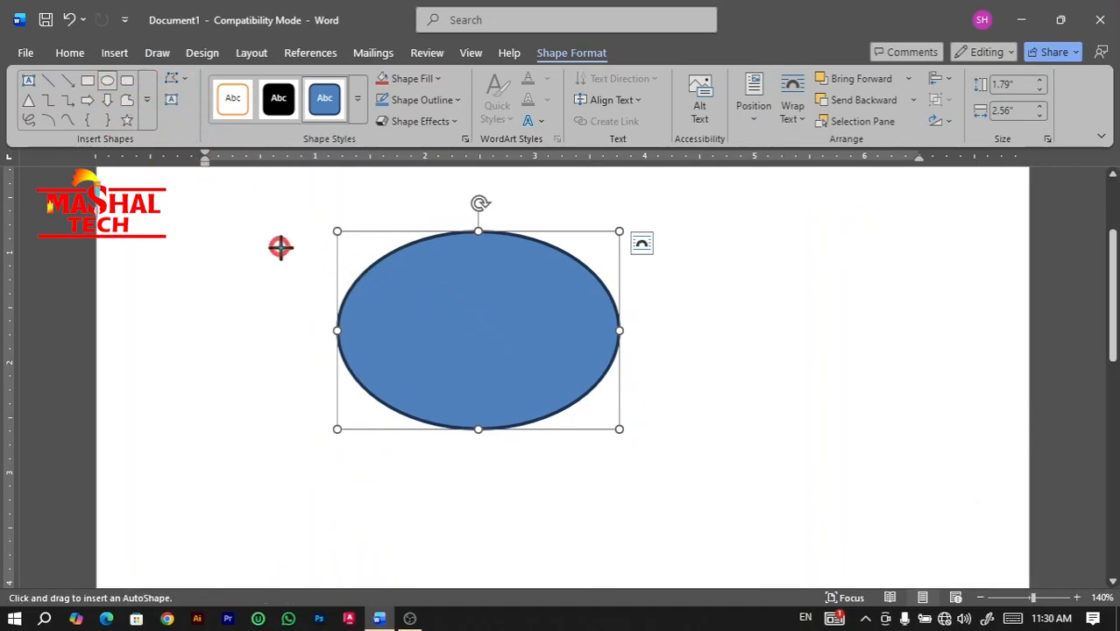
left_click_drag(279, 246, 417, 384)
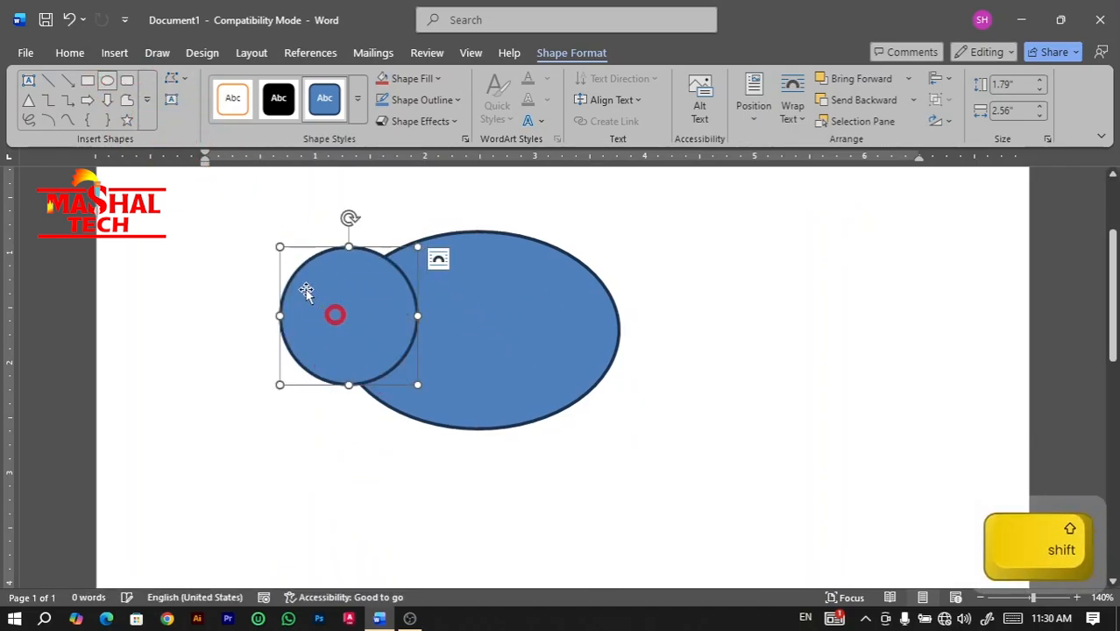
left_click(105, 83)
left_click_drag(203, 200, 511, 416)
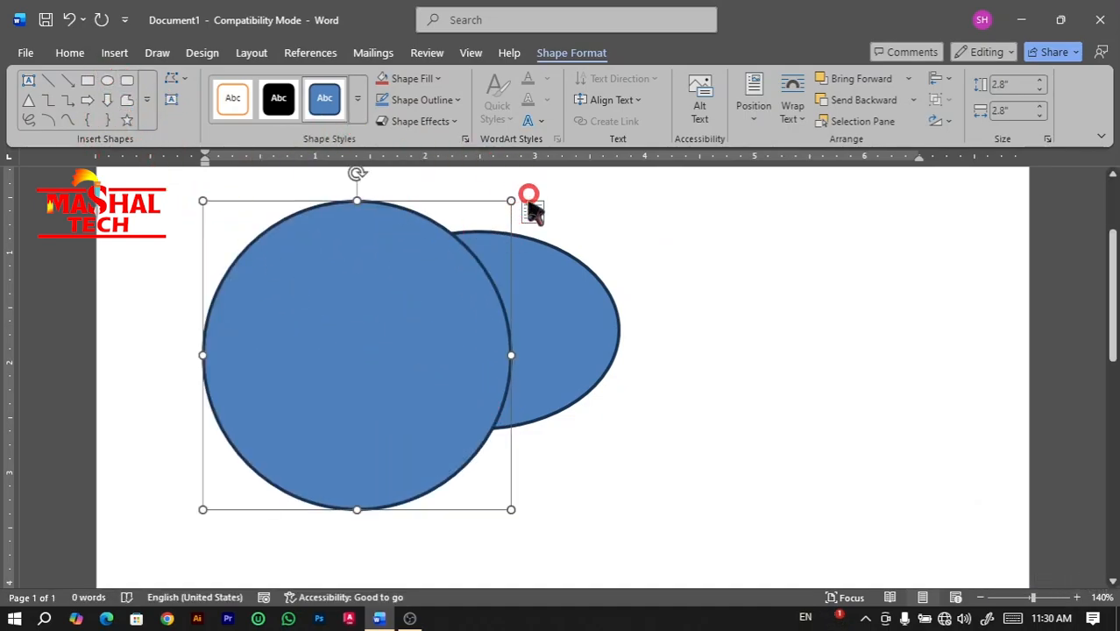
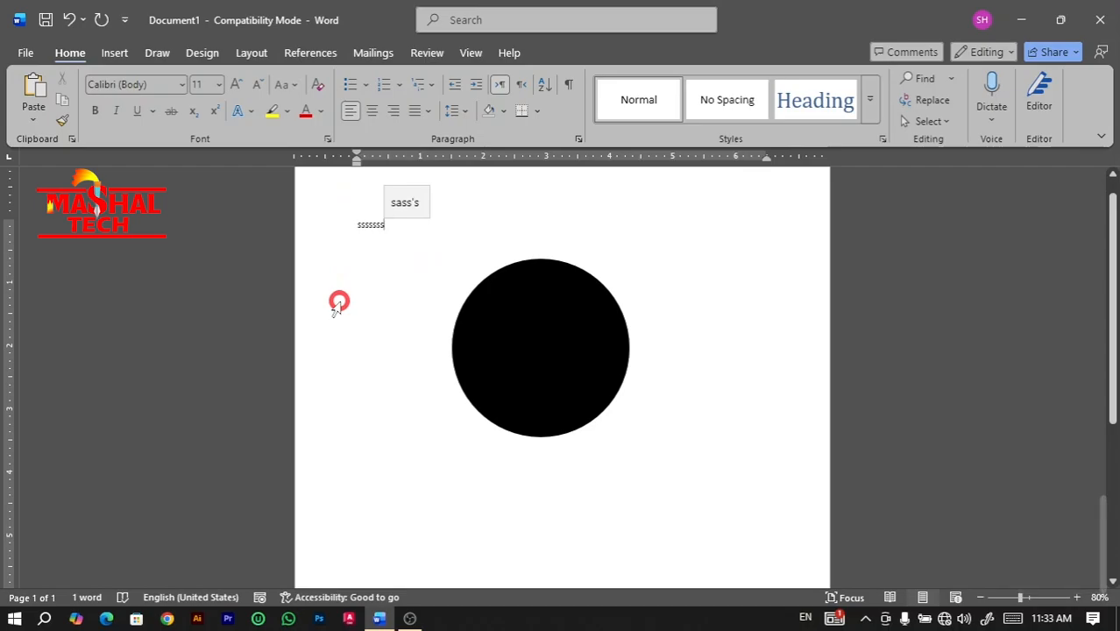
- Fill the first text line from margin to margin with the letter s, removing the extra characters
type("sssssssssssss")
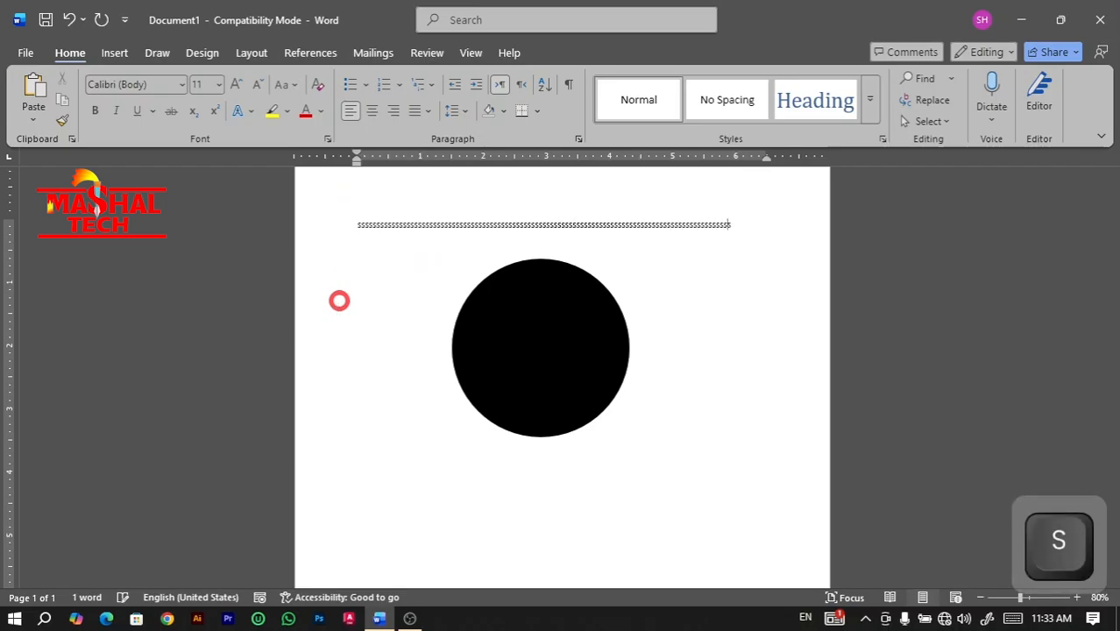
type("ssssssssssssss")
key("BackSpace")
key("BackSpace")
key("BackSpace")
key("BackSpace")
key("BackSpace")
key("BackSpace")
key("BackSpace")
key("BackSpace")
key("BackSpace")
key("BackSpace")
key("BackSpace")
key("BackSpace")
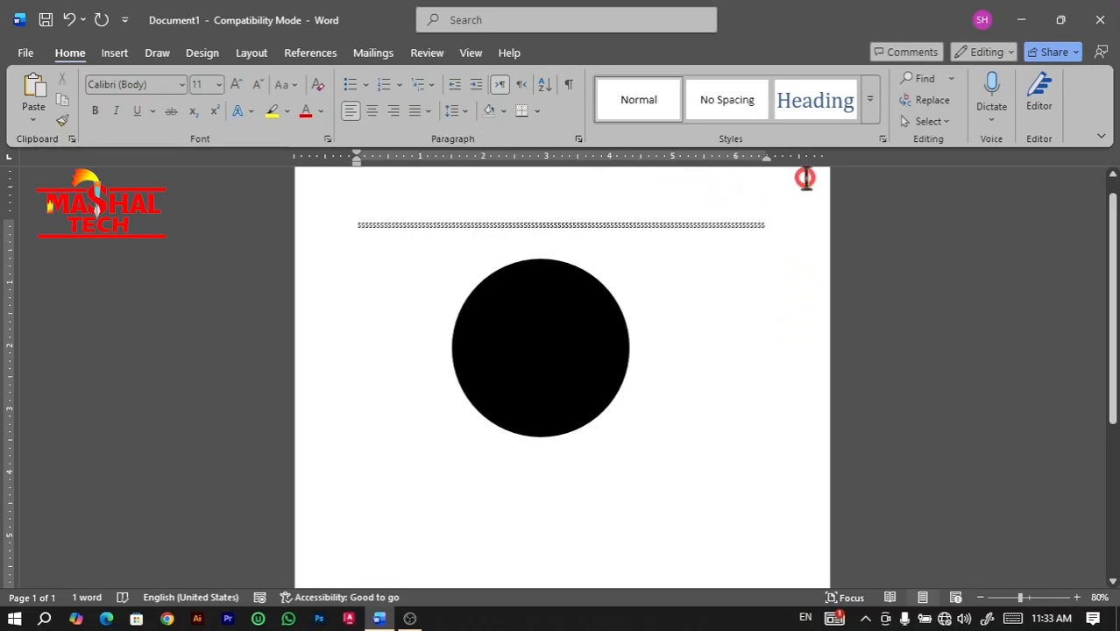
- Align the black circle to the left margin, followed by the right margin
left_click(512, 335)
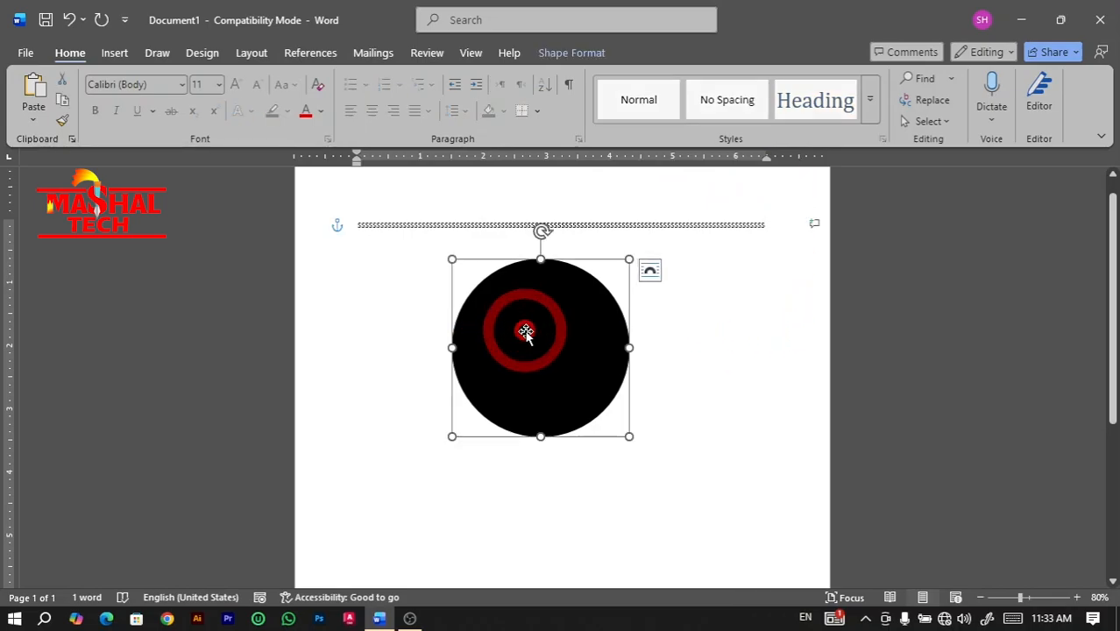
left_click(589, 54)
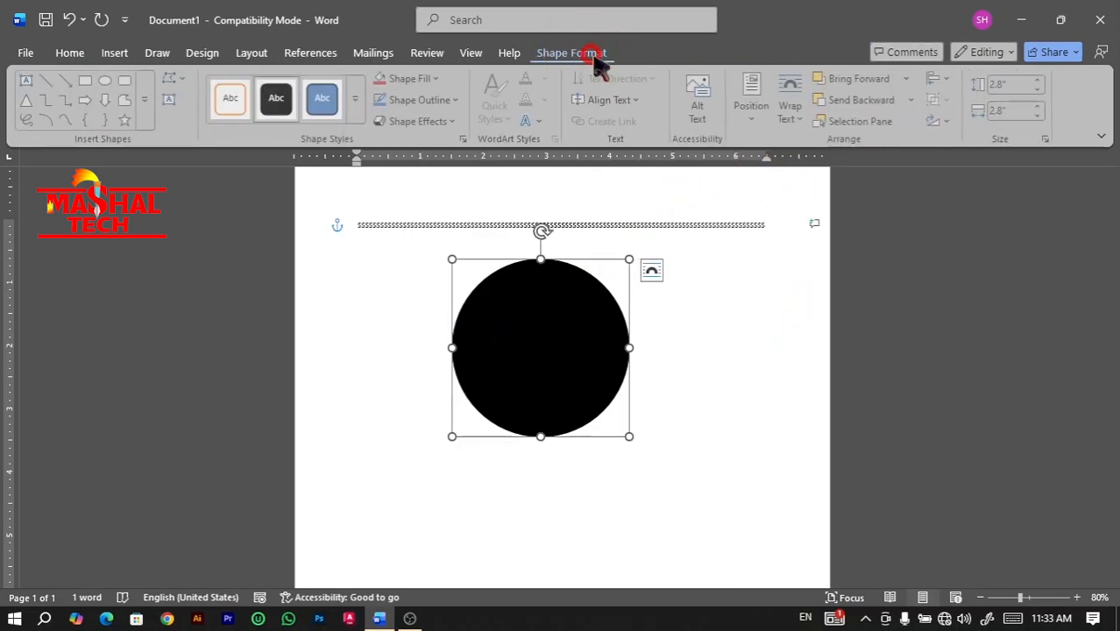
left_click(951, 81)
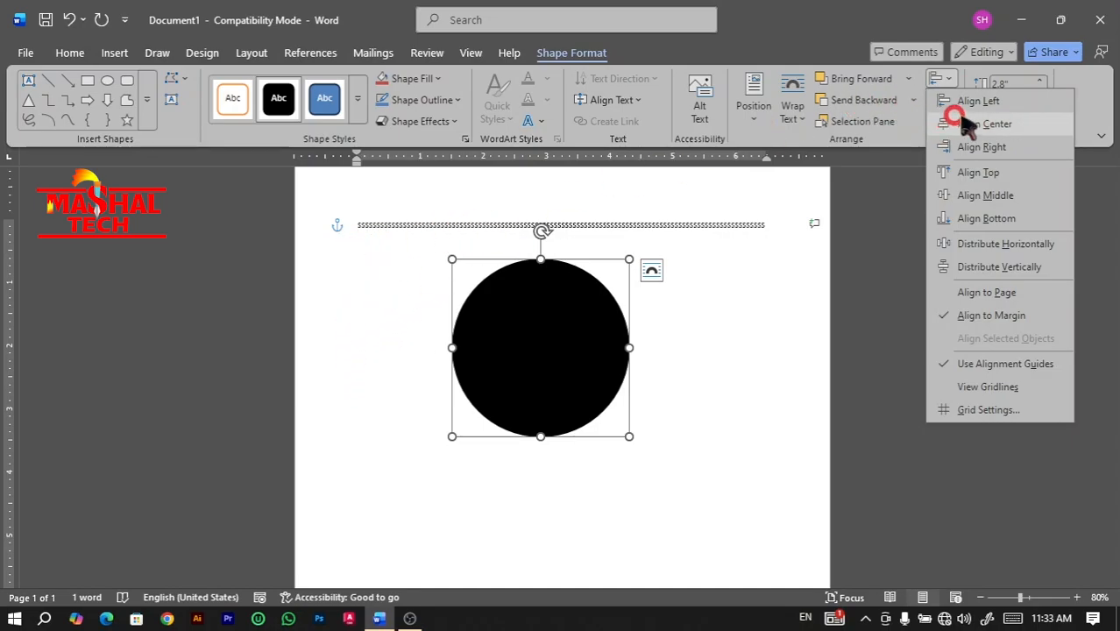
left_click(947, 315)
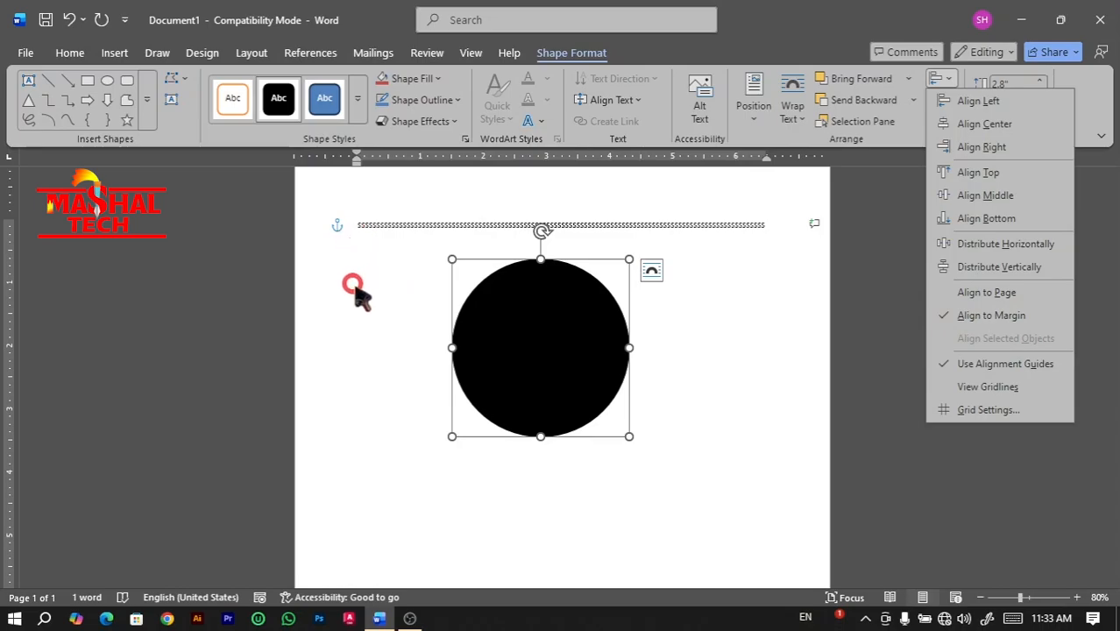
left_click(986, 101)
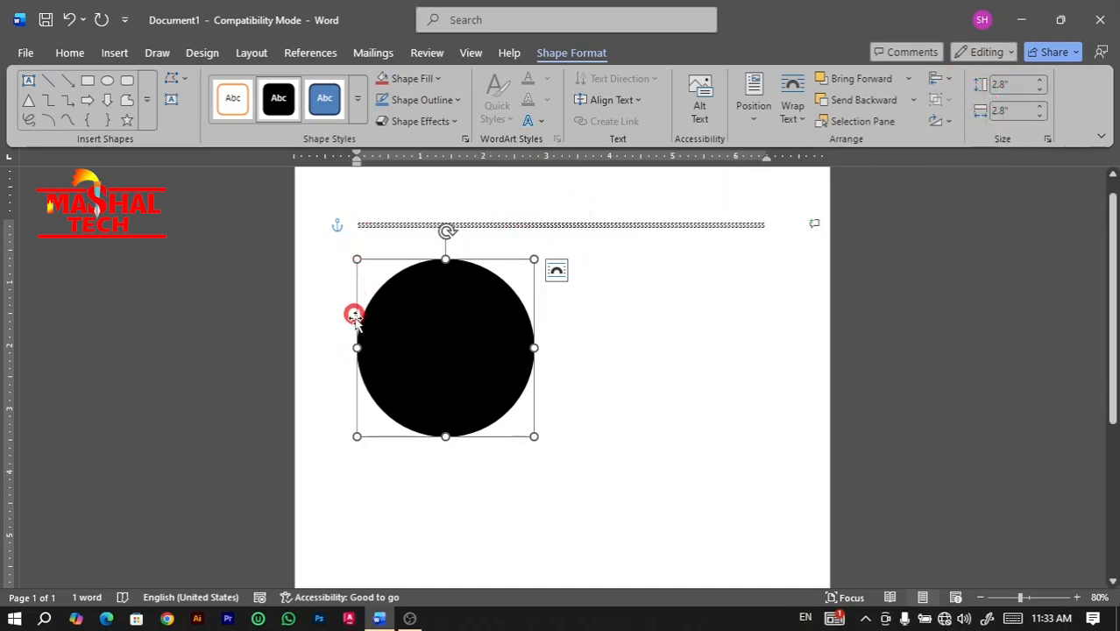
left_click(938, 78)
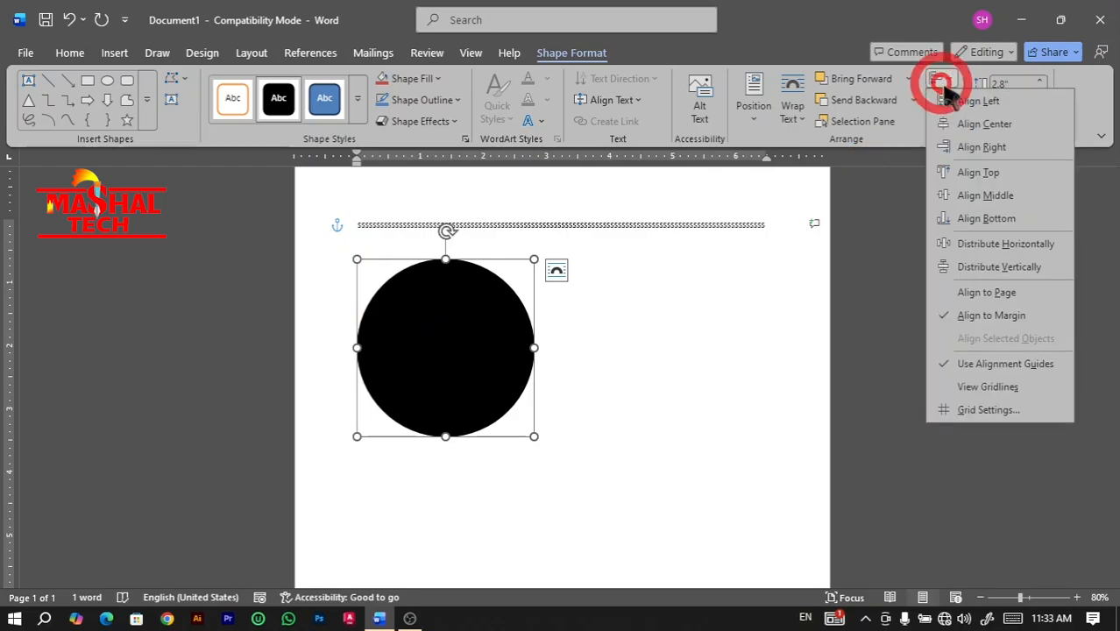
left_click(952, 145)
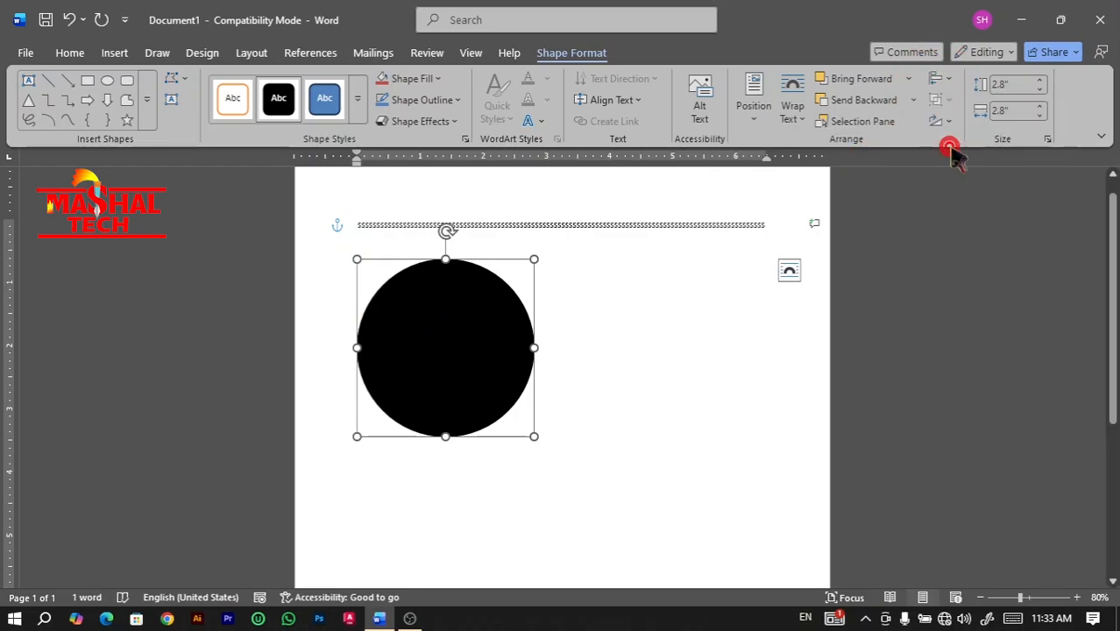
- Set alignment relative to the page and align the black circle to the page's left edge
left_click(937, 82)
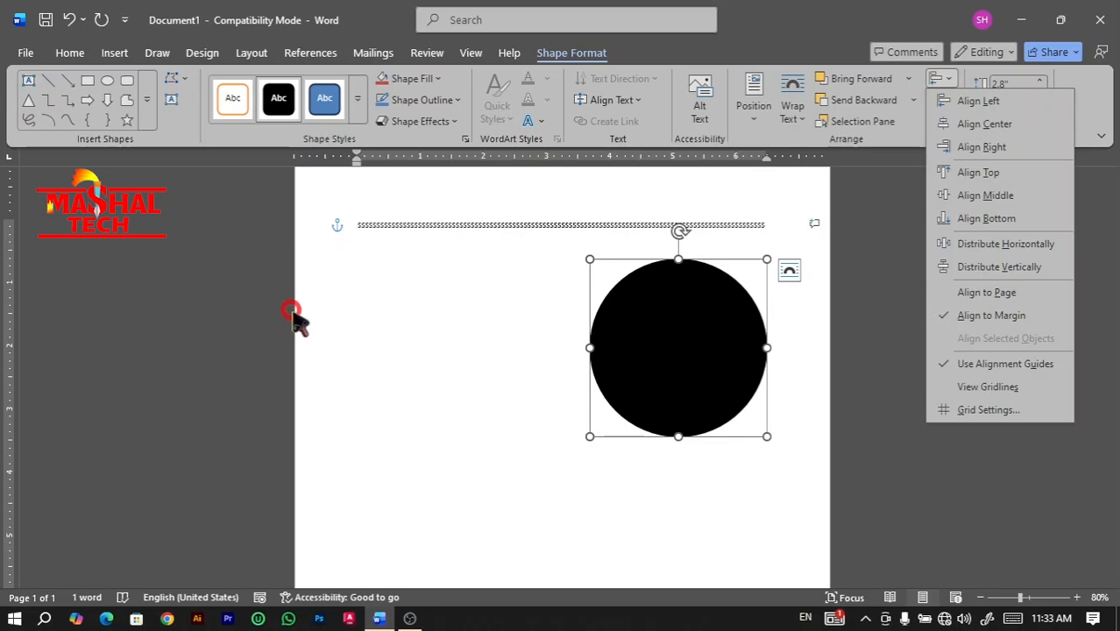
left_click(963, 292)
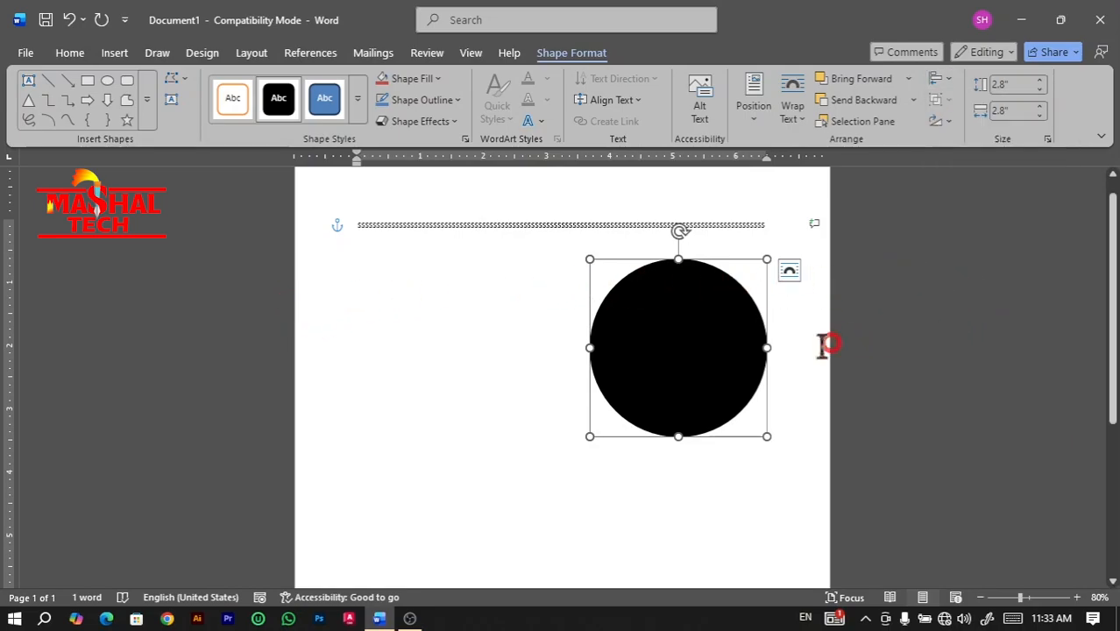
left_click(945, 81)
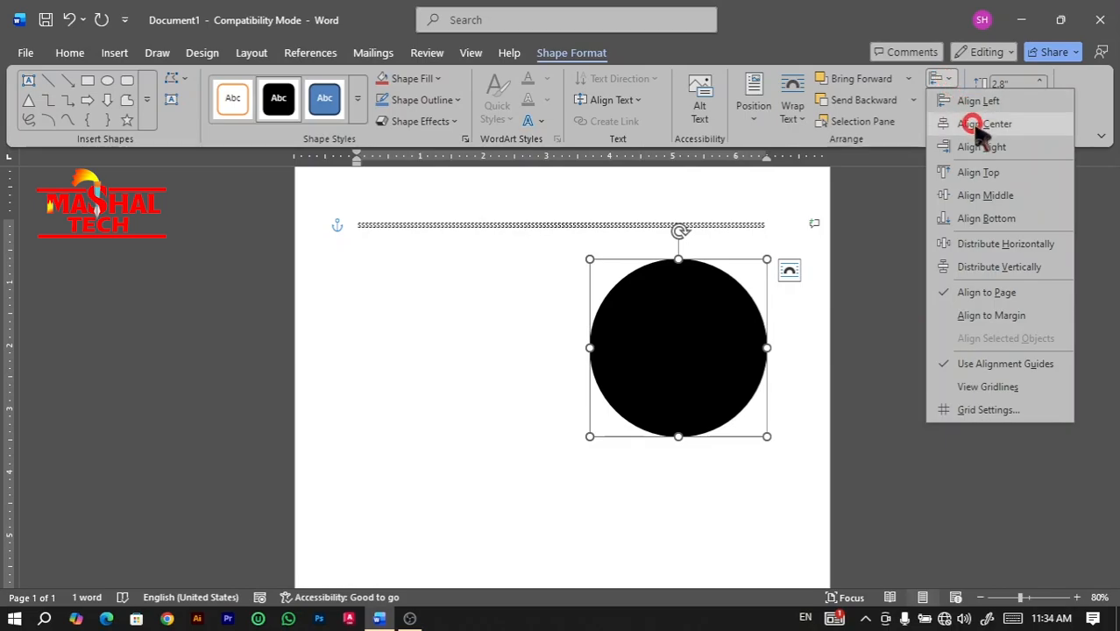
left_click(973, 101)
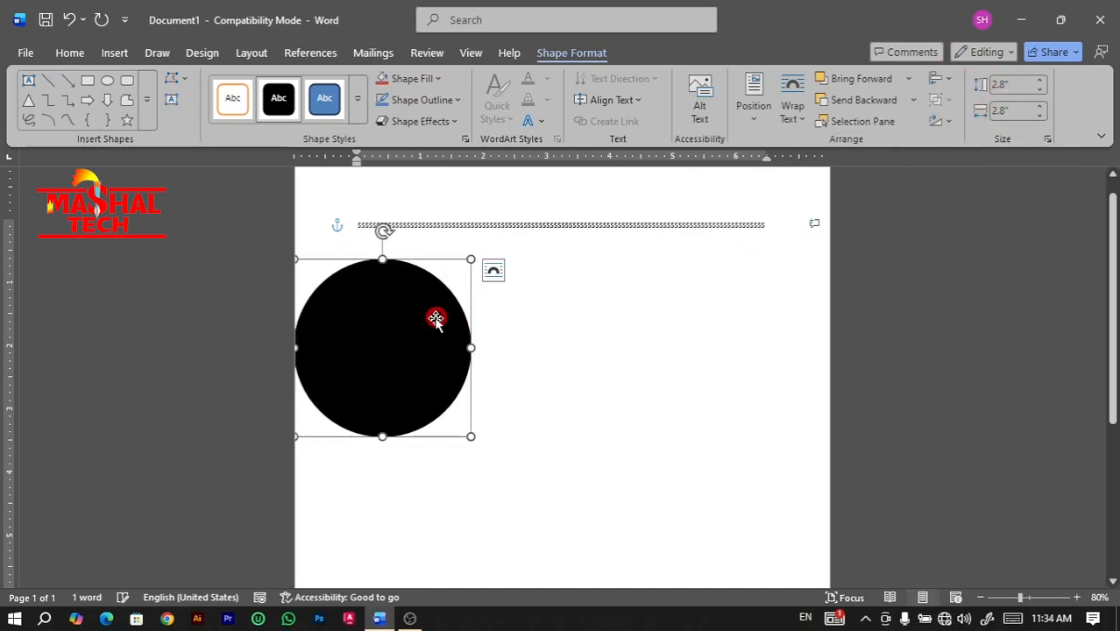
- Move the black circle to the horizontal middle of the page, slightly lower below the text line
left_click(938, 80)
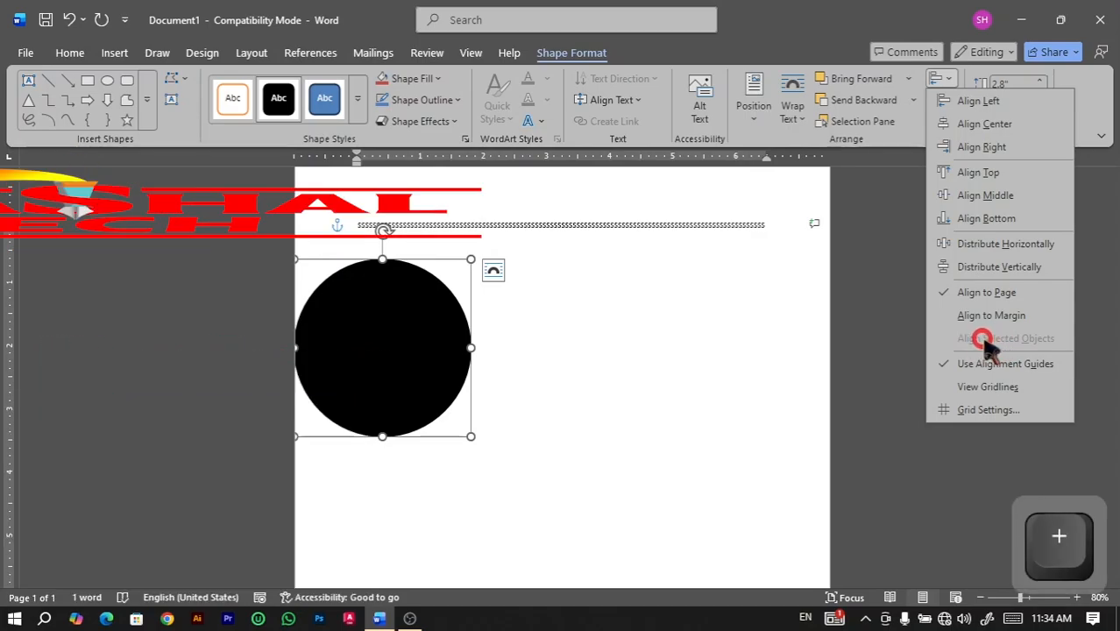
left_click(368, 368)
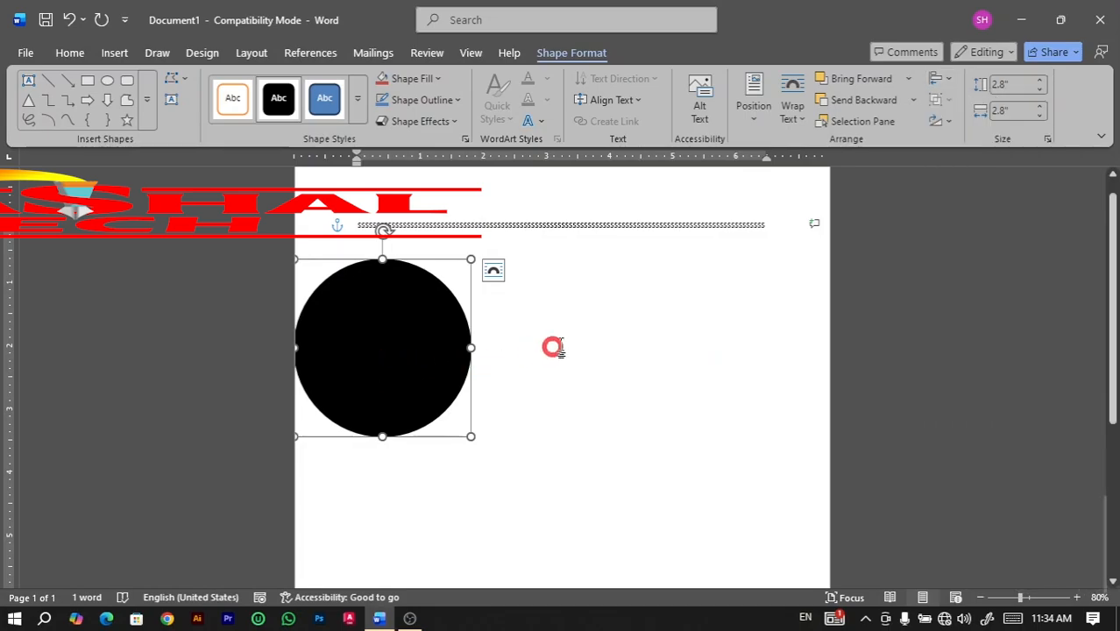
left_click_drag(403, 364, 575, 369)
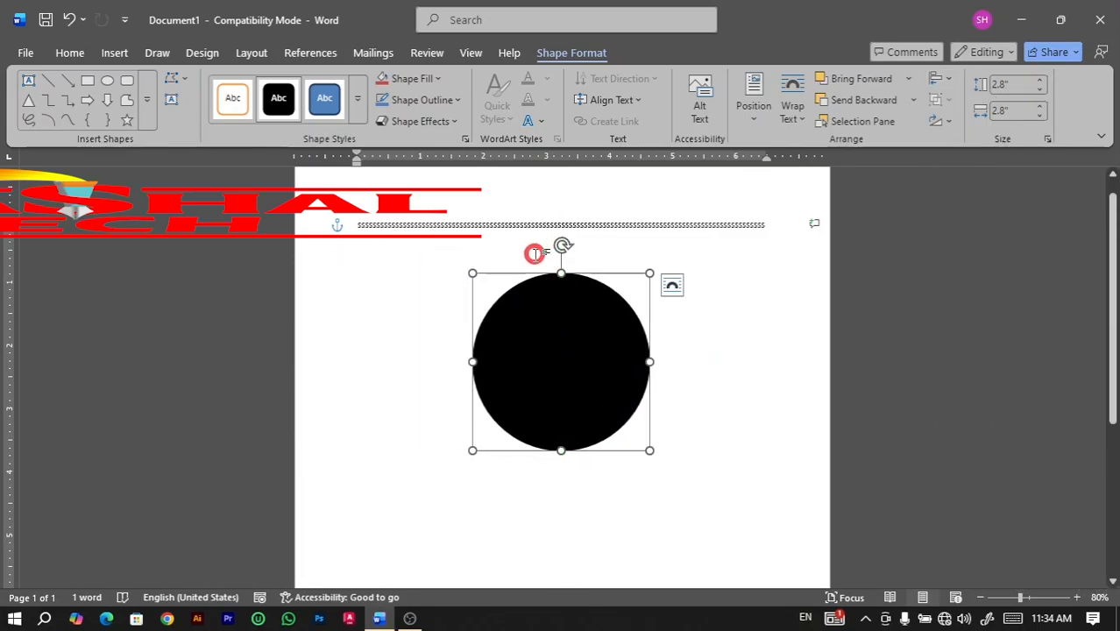
scroll(535, 254, "down", 1)
left_click_drag(565, 280, 565, 320)
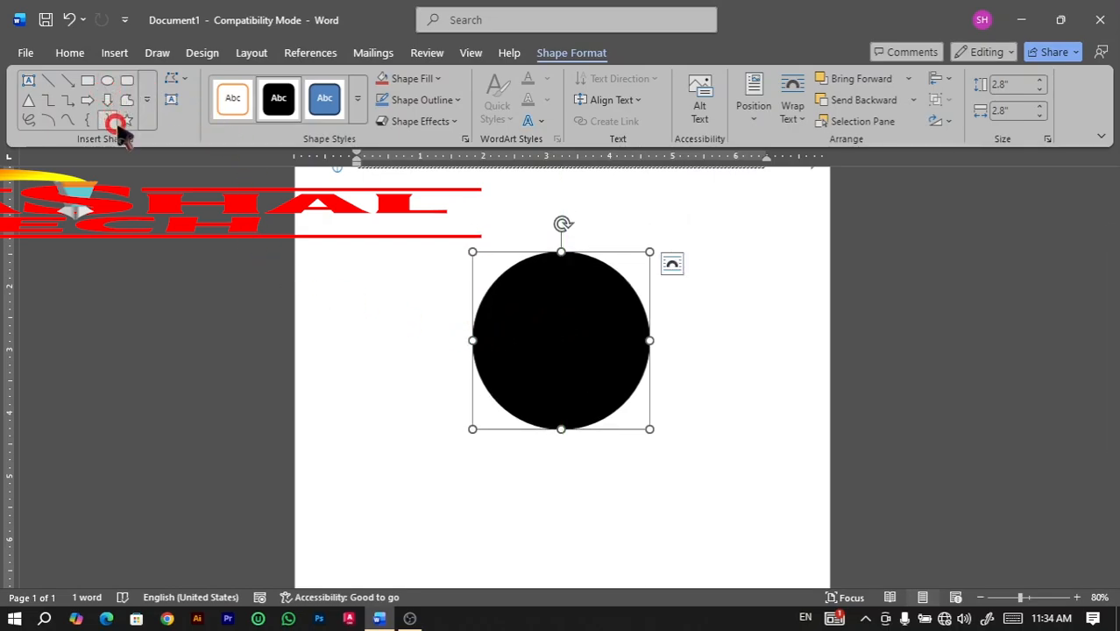
- Draw a circle about 2.65" across over the black one, plus a circle about 1.95" across inside it with the white-outlined red theme style
left_click(107, 80)
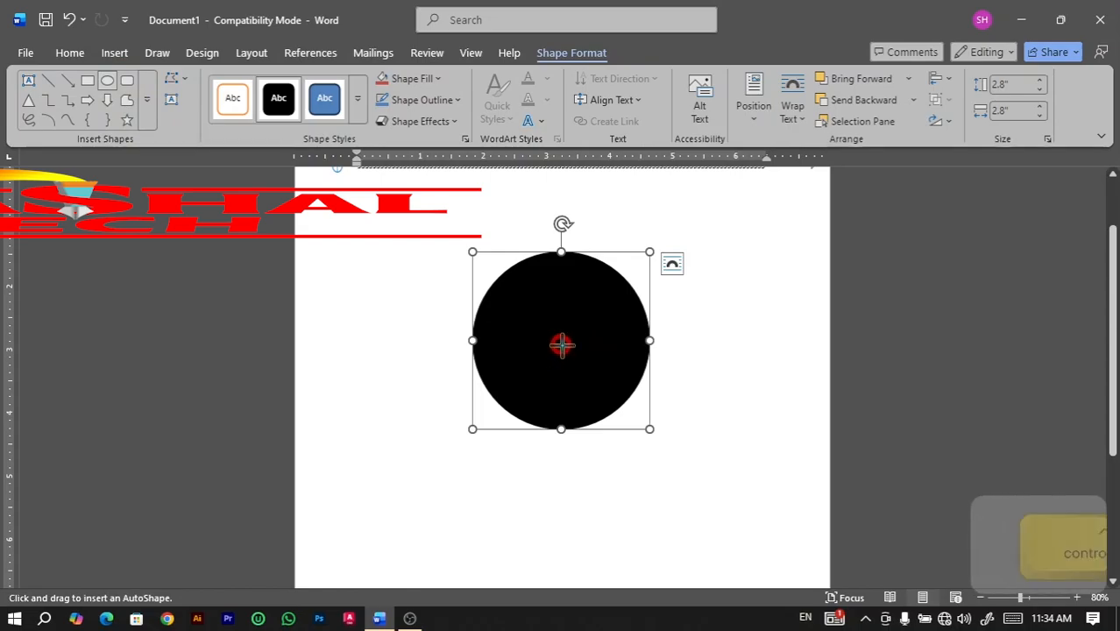
left_click_drag(561, 345, 645, 408)
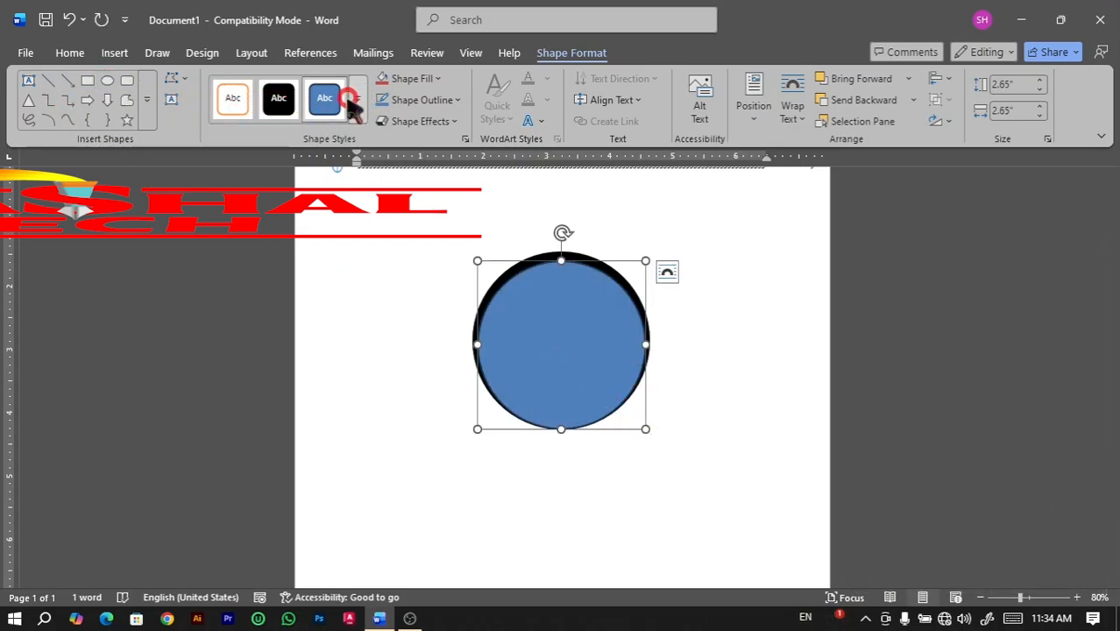
left_click(106, 81)
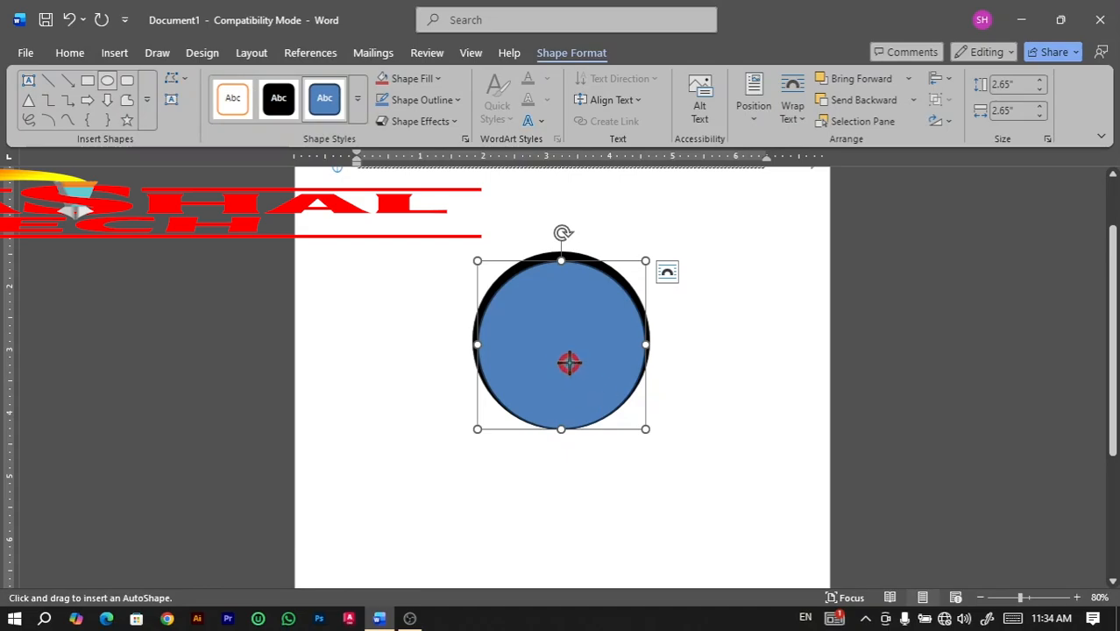
left_click_drag(557, 340, 618, 397)
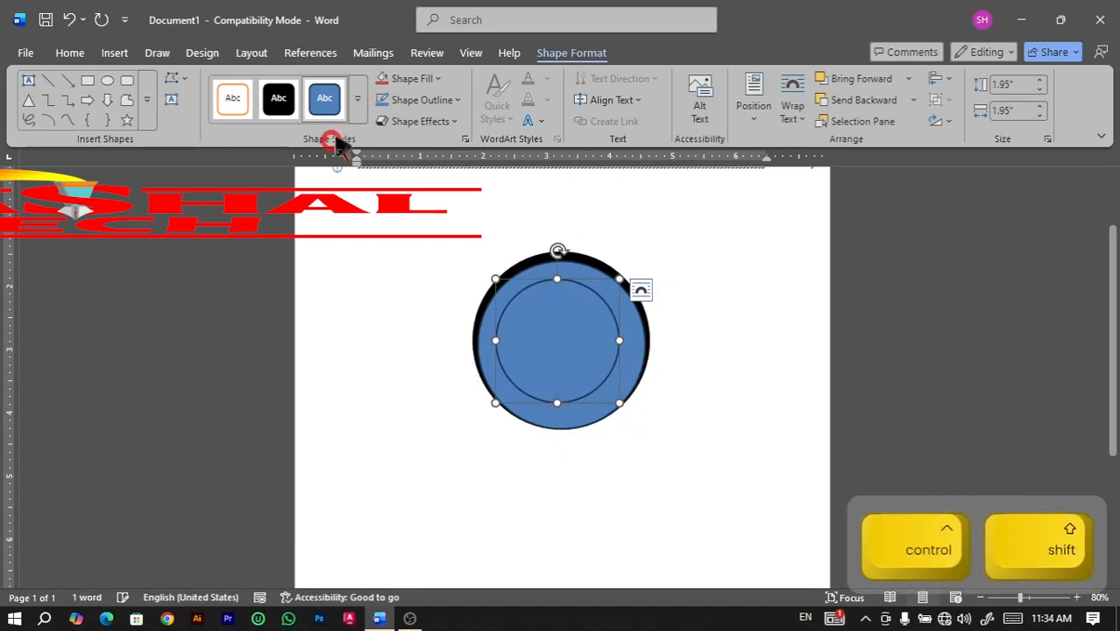
left_click(358, 99)
left_click(325, 248)
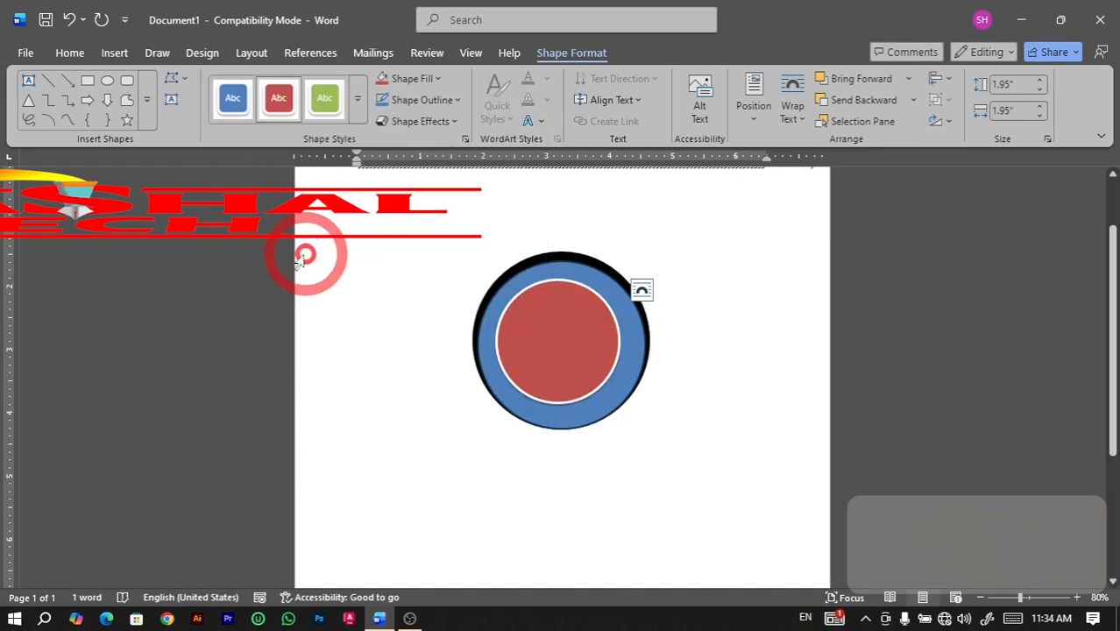
- Draw an off-centre circle about 1.77" across over the red one and apply the white-outlined orange theme style
left_click(106, 82)
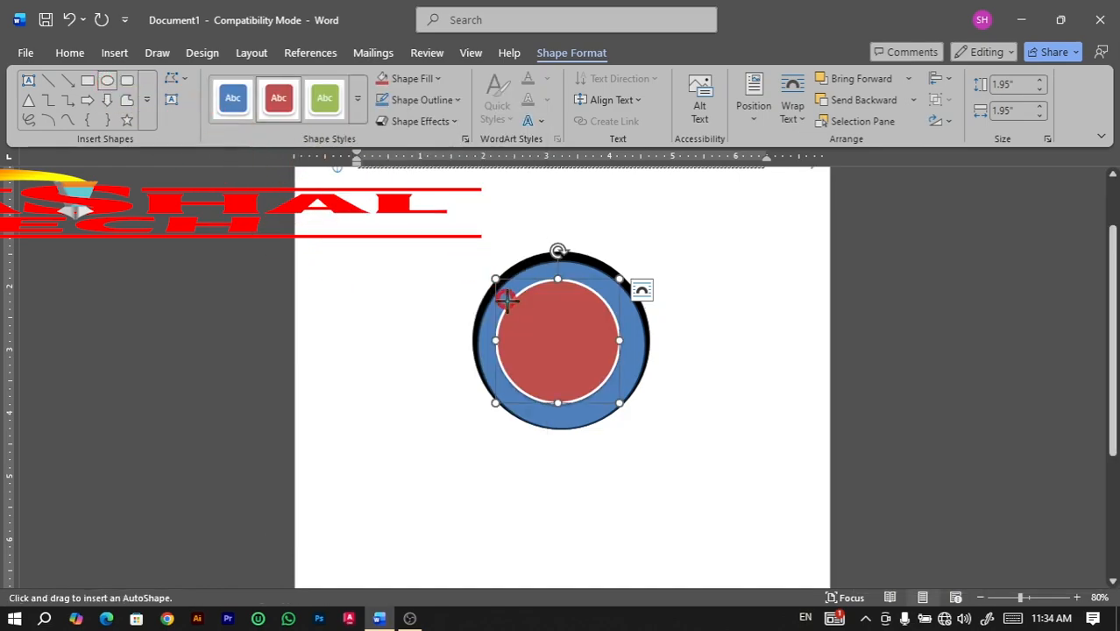
left_click_drag(542, 325, 594, 362)
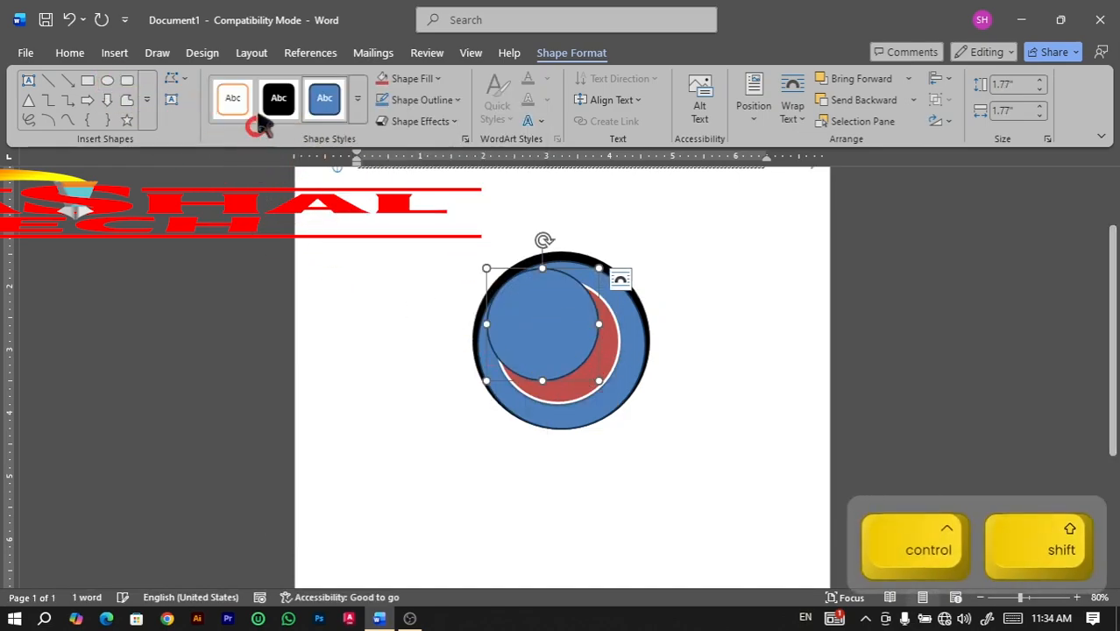
left_click(358, 107)
left_click(369, 233)
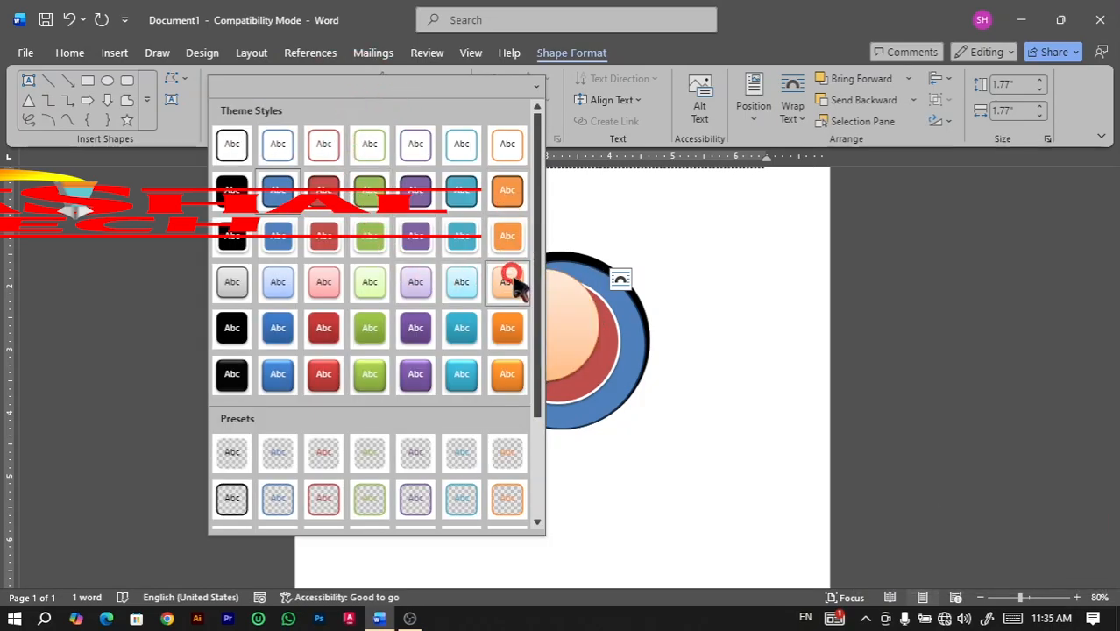
left_click(510, 237)
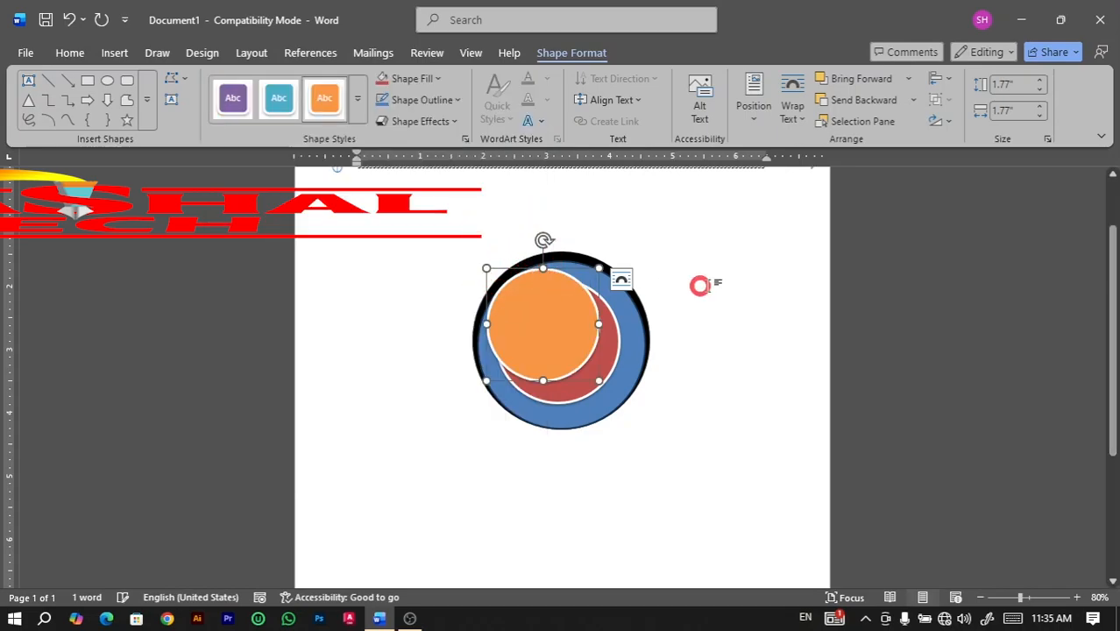
- Display the selection list, select all four ovals, and set alignment relative to the selected objects
left_click(855, 121)
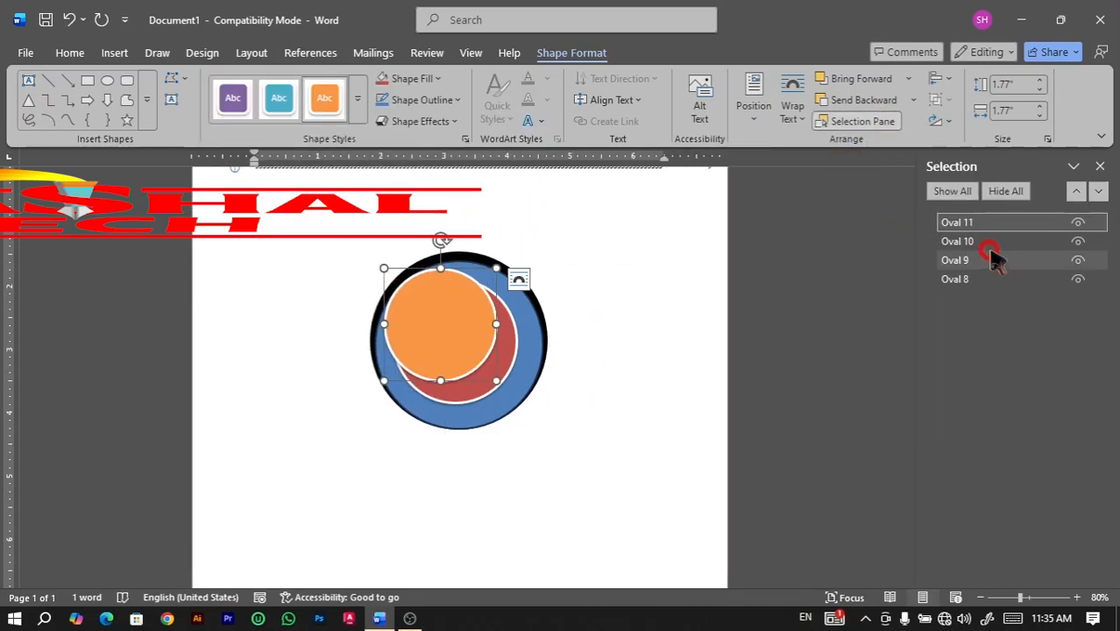
left_click(983, 242, "ctrl")
left_click(979, 260, "ctrl")
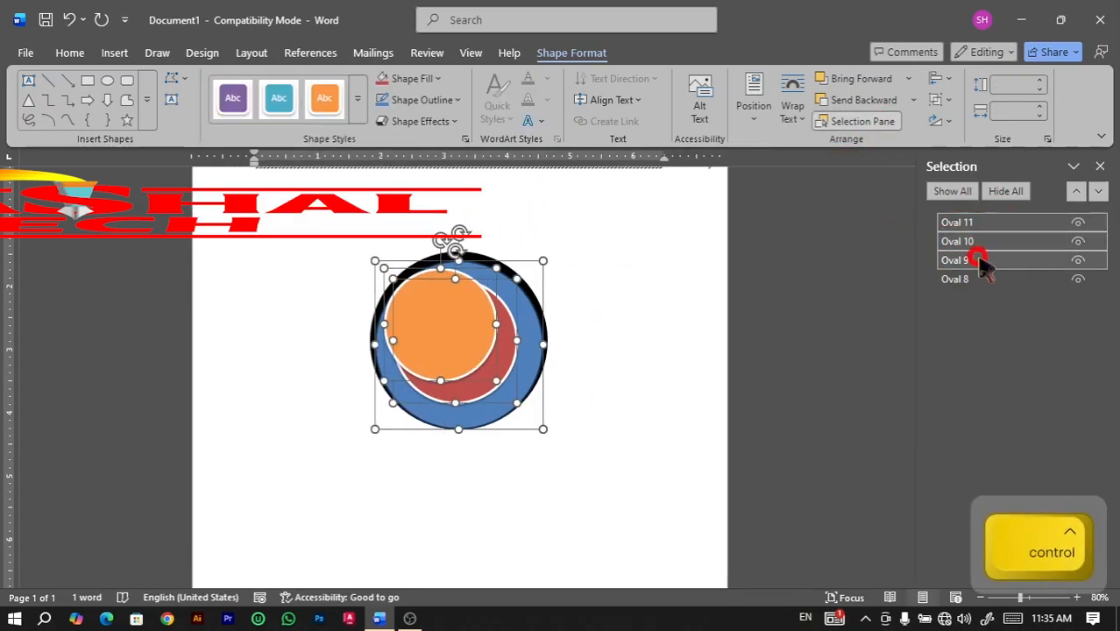
left_click(975, 278, "ctrl")
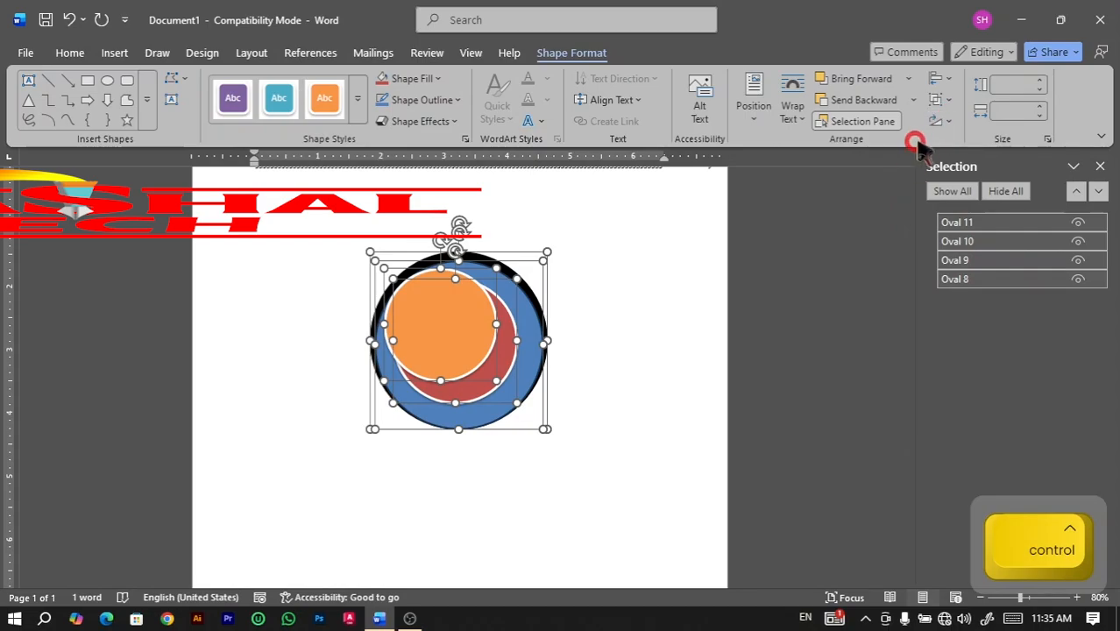
left_click(937, 101)
left_click(939, 81)
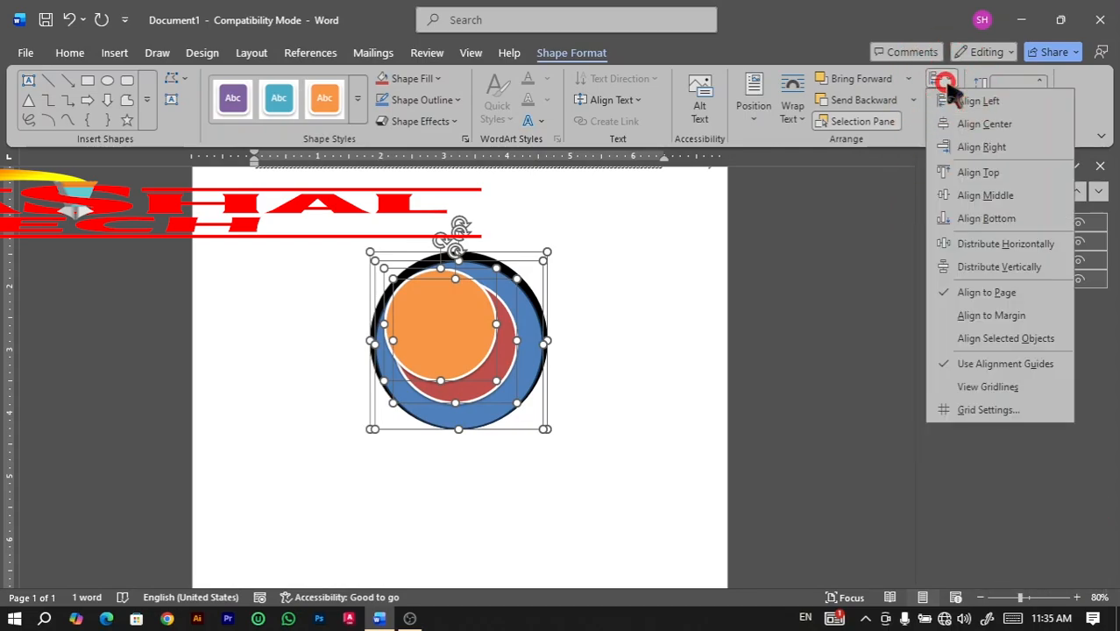
left_click(986, 341)
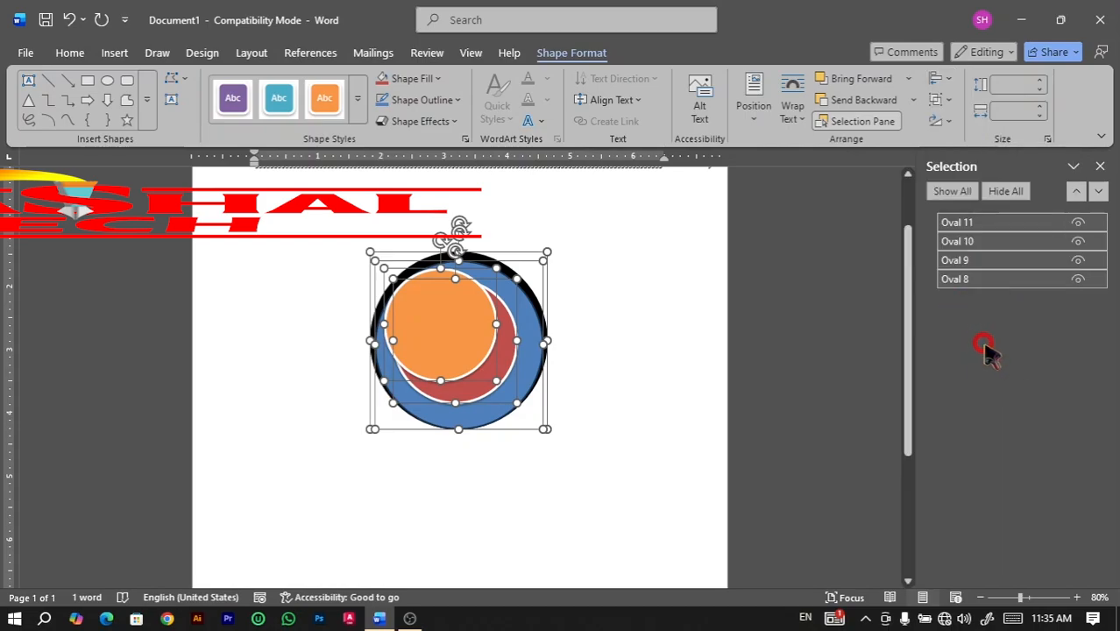
- Align the four selected circles by their center and middle so they are concentric, and deselect them
left_click(948, 80)
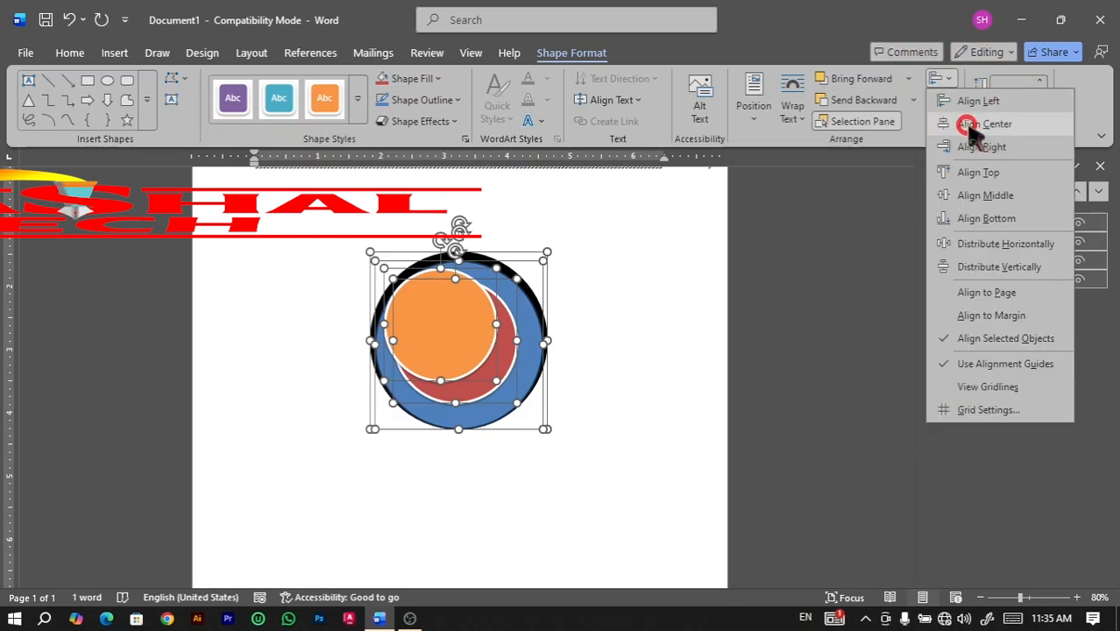
left_click(967, 123)
left_click(939, 78)
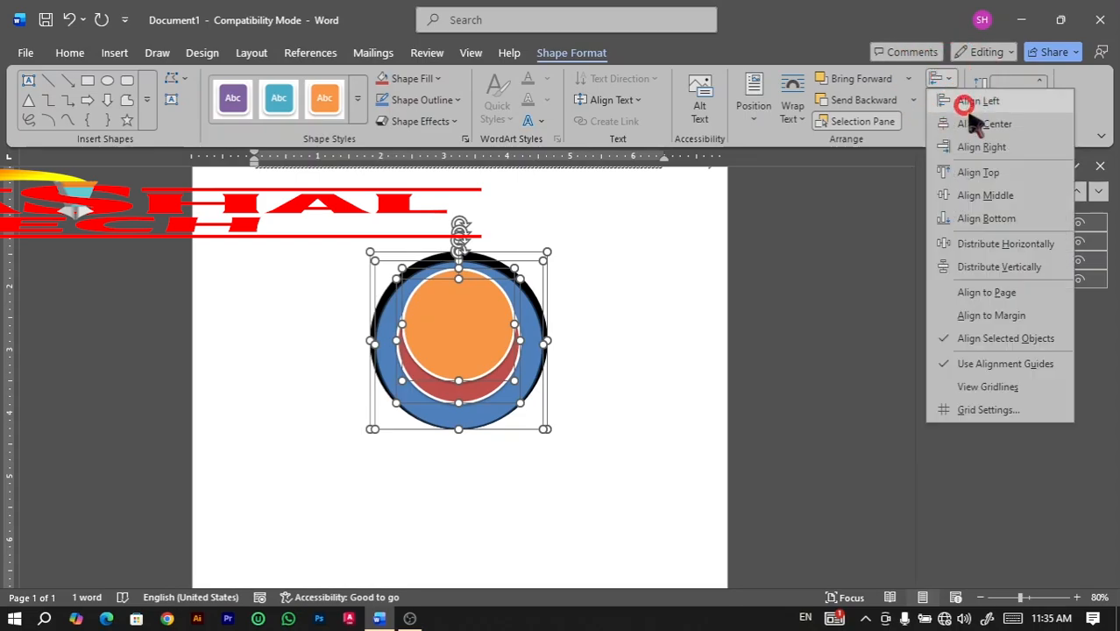
left_click(987, 195)
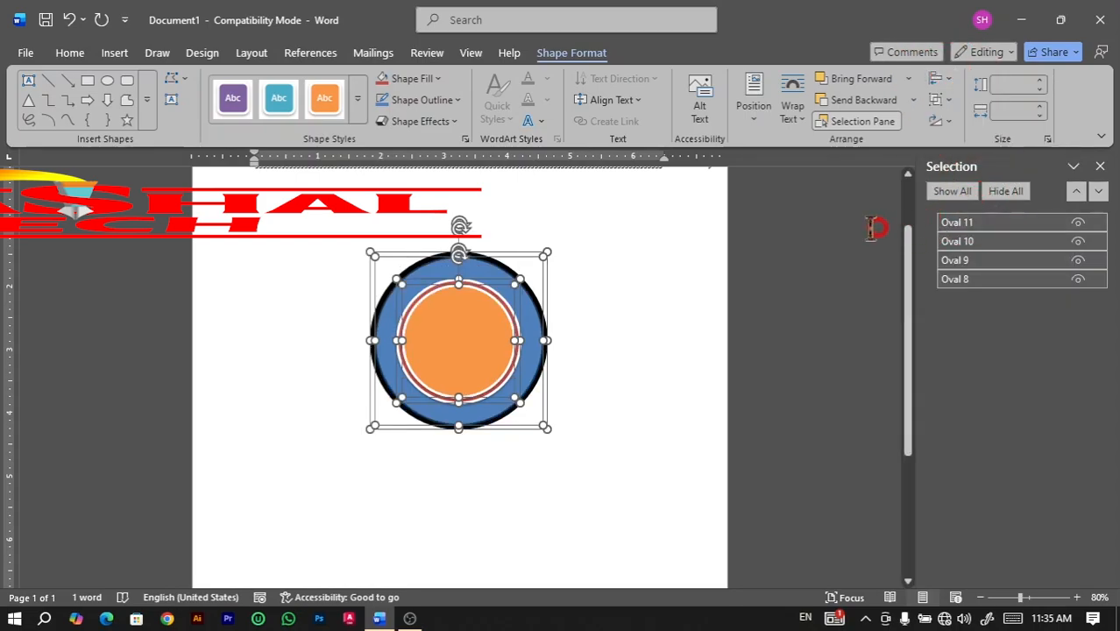
left_click(729, 234)
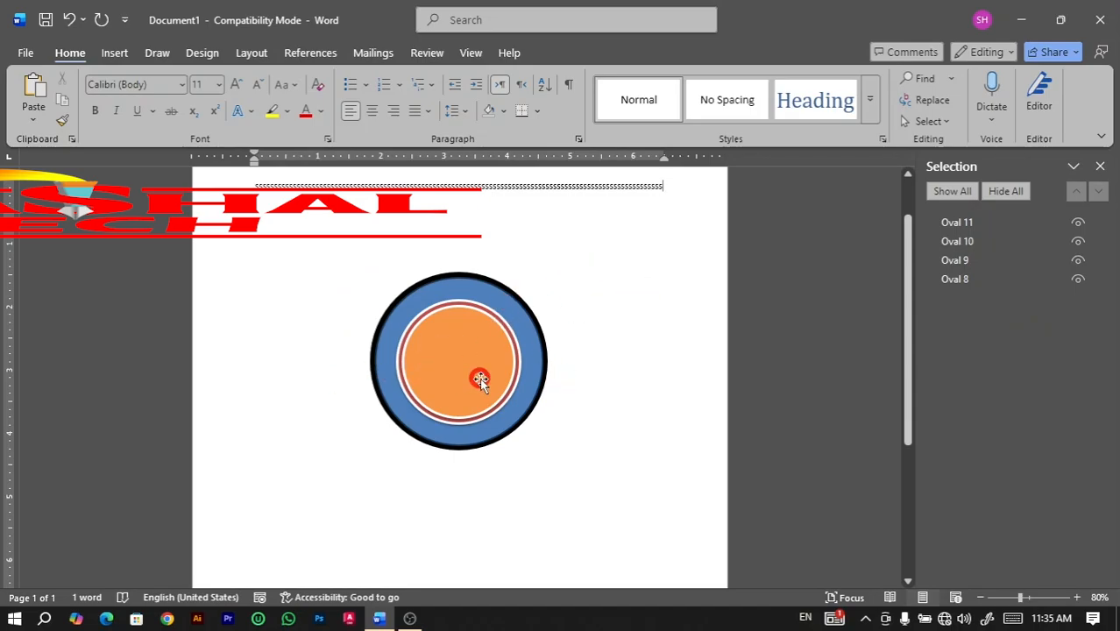
- Delete the orange circle and separate the rest, moving red to the upper right, blue to the left, and black beside blue
left_click_drag(480, 379, 615, 321)
key("BackSpace")
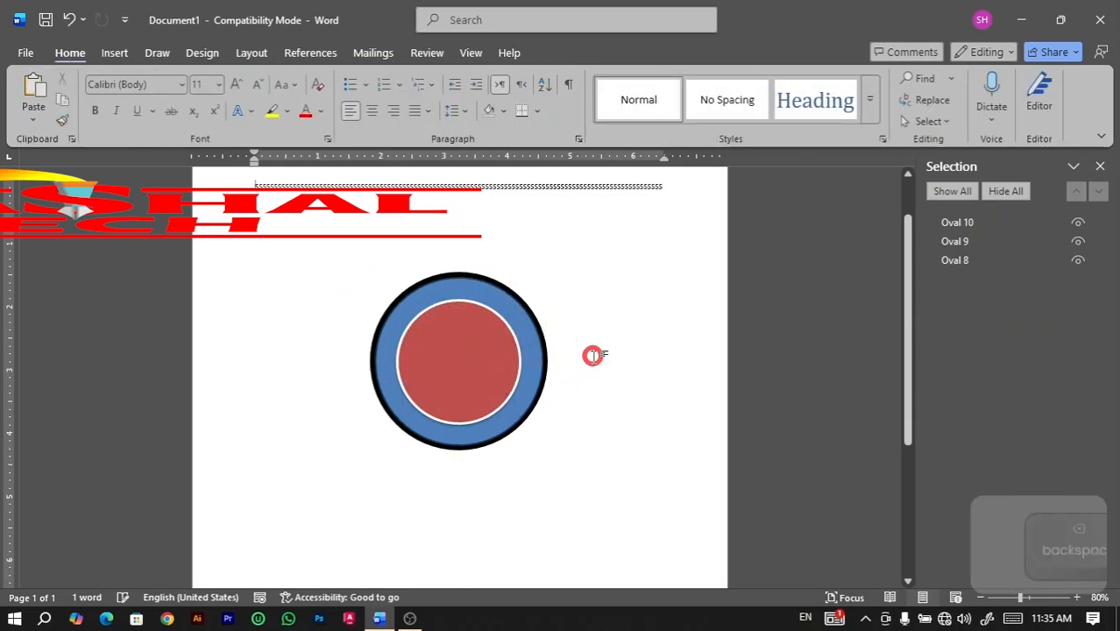
left_click_drag(484, 327, 635, 261)
left_click_drag(487, 384, 321, 400)
key("Tab")
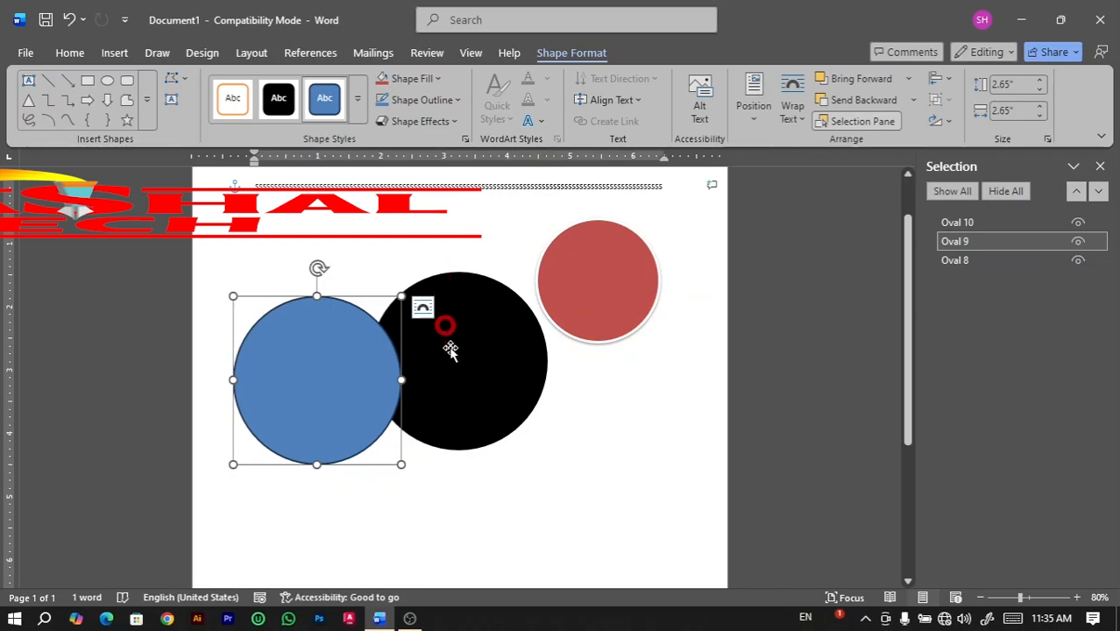
left_click_drag(462, 382, 495, 395)
- Group the blue and black circles and move the red circle further up and to the right of the group
left_click(367, 375, "shift")
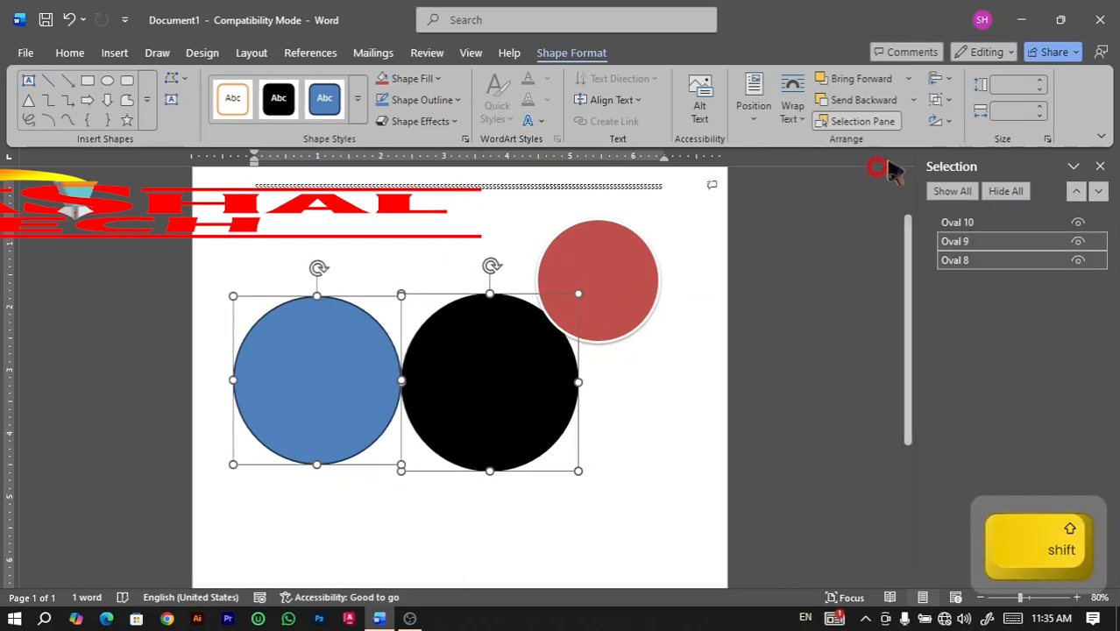
left_click(941, 100)
left_click(964, 130)
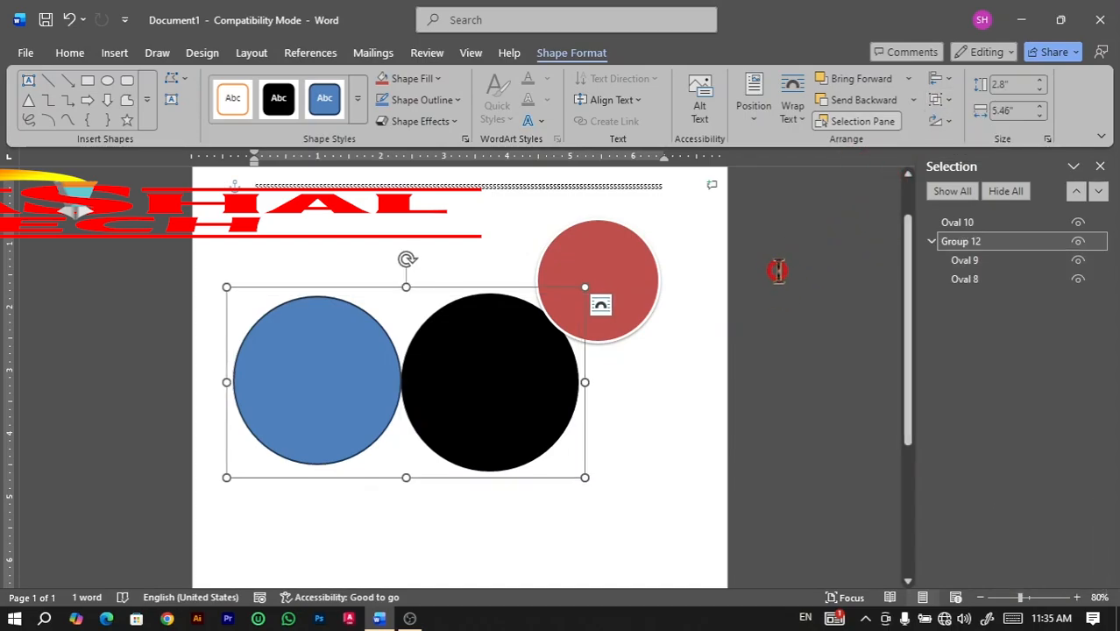
left_click_drag(594, 272, 633, 251)
- Select the grouped circles and fill them with the darkest tan theme color
left_click(358, 370)
left_click(207, 293)
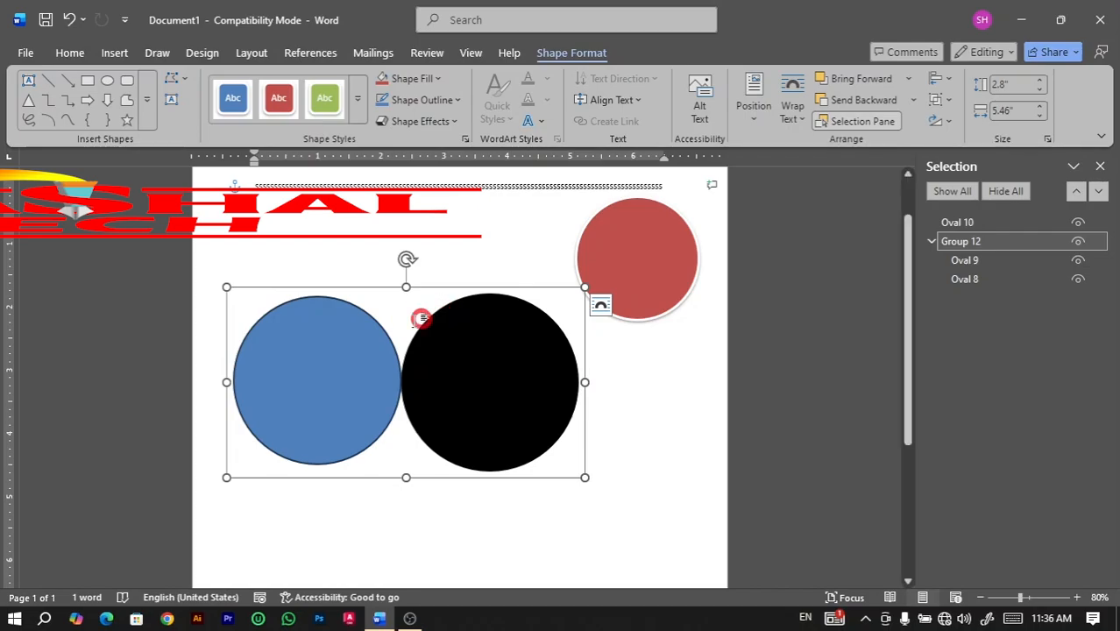
left_click(426, 79)
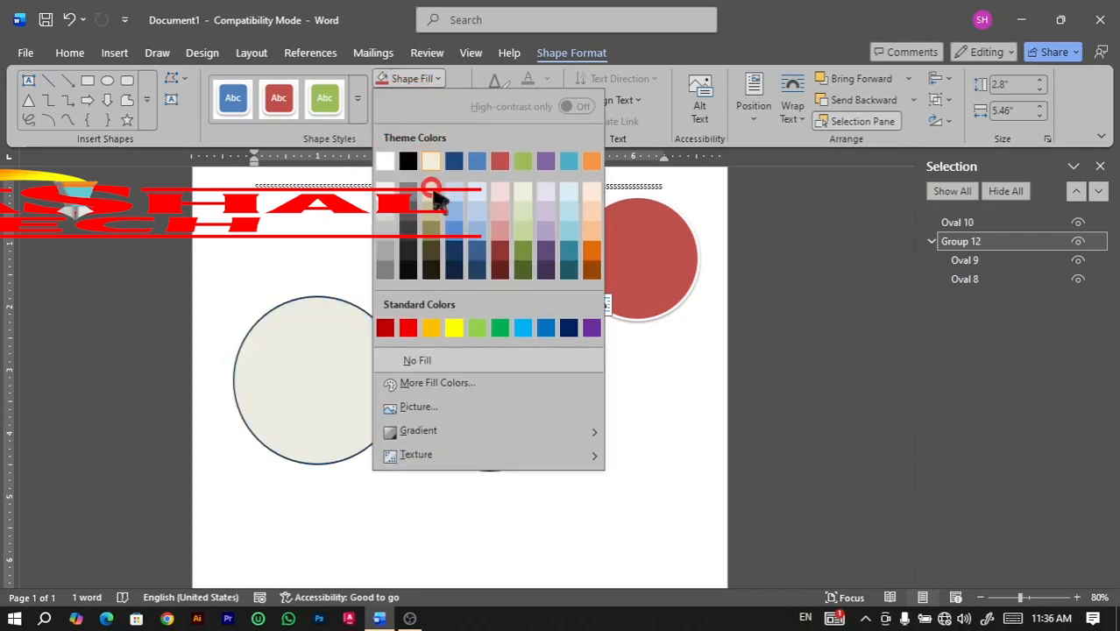
left_click(428, 273)
left_click(415, 380)
- Fill the grouped circles with the darkest orange theme color
left_click(438, 81)
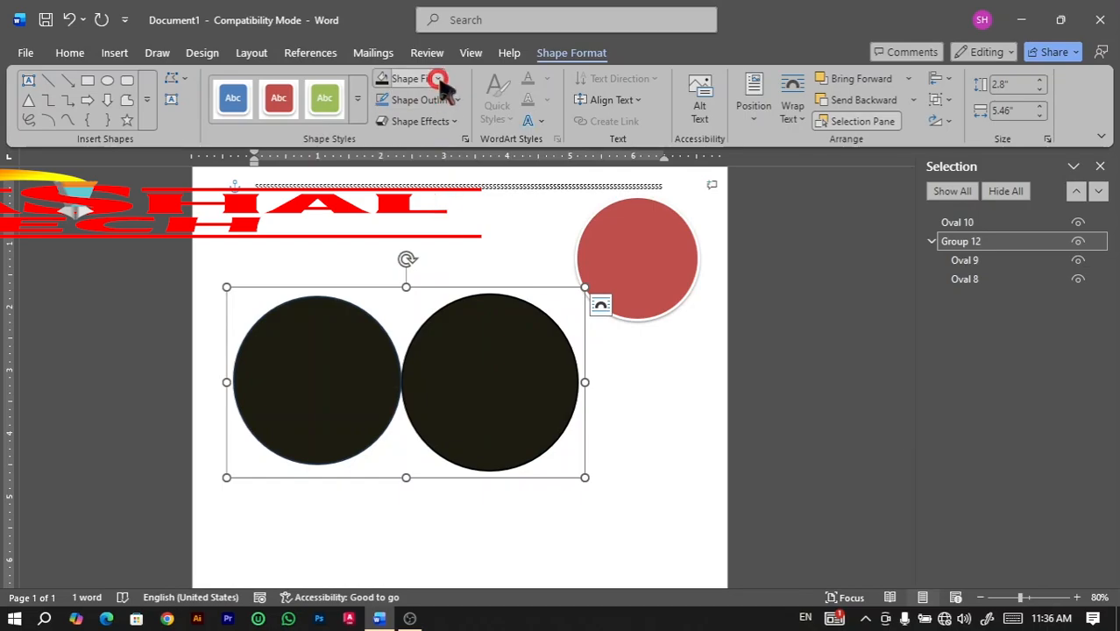
left_click(594, 272)
left_click(493, 423)
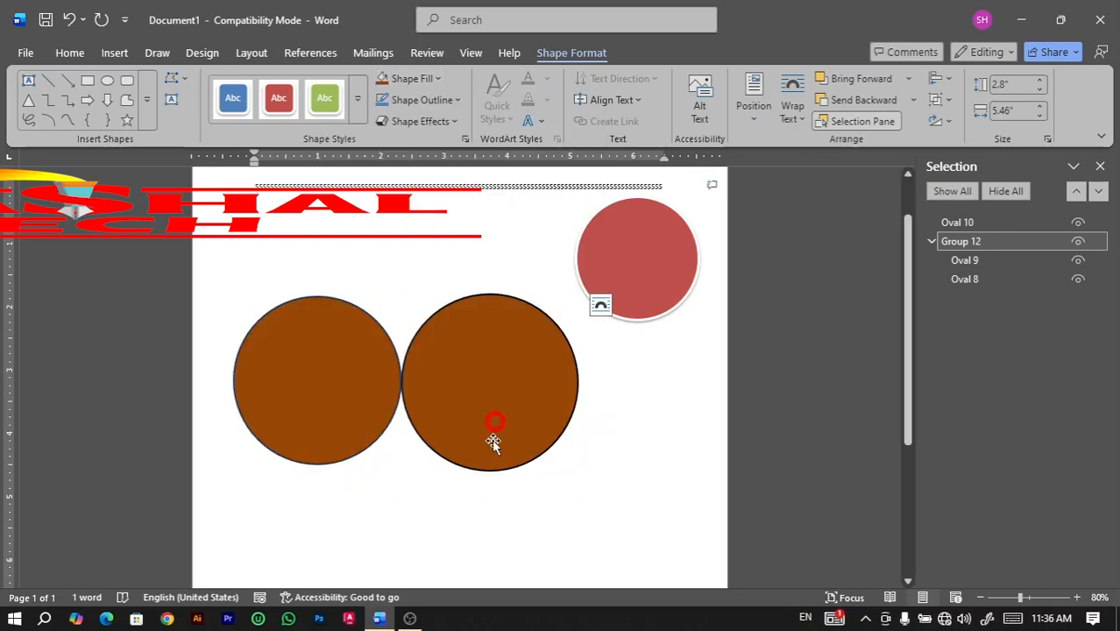
- Fill the grouped circles with the base green theme color
left_click(457, 385)
left_click(435, 79)
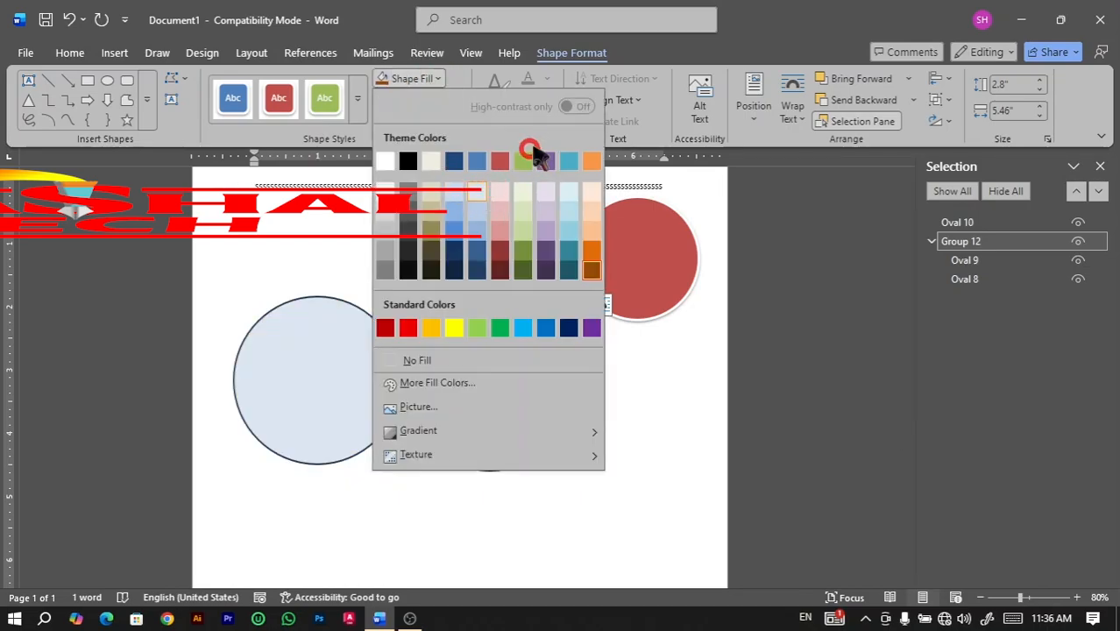
left_click(523, 161)
- Apply the glossy red theme style from the last Theme Styles row to the grouped circles and move them slightly up and left
left_click(358, 98)
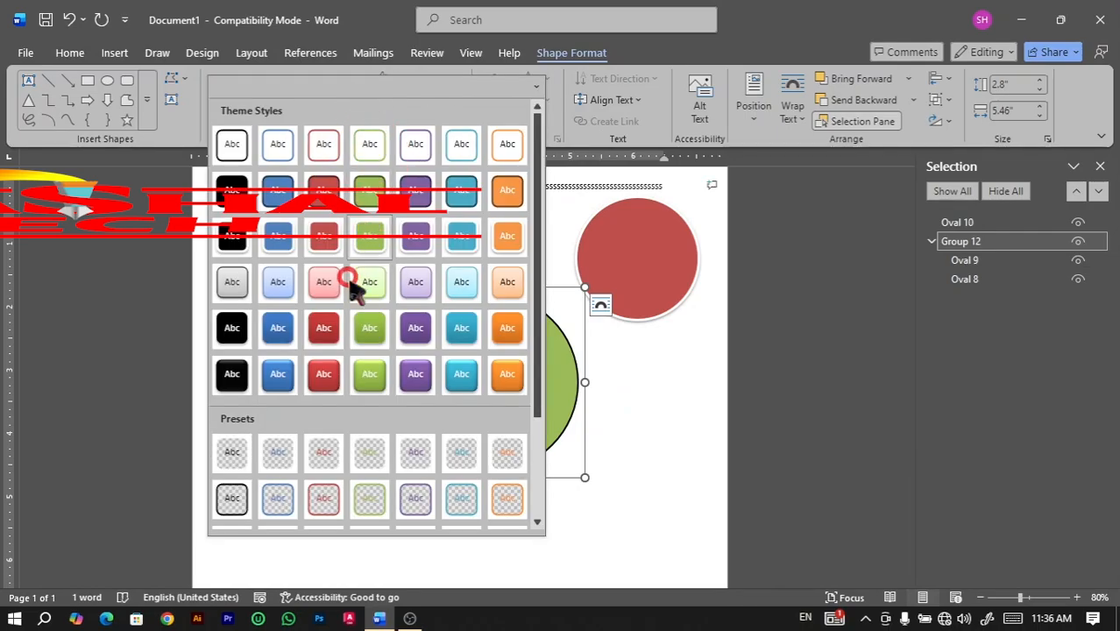
left_click(323, 375)
left_click_drag(451, 395, 436, 372)
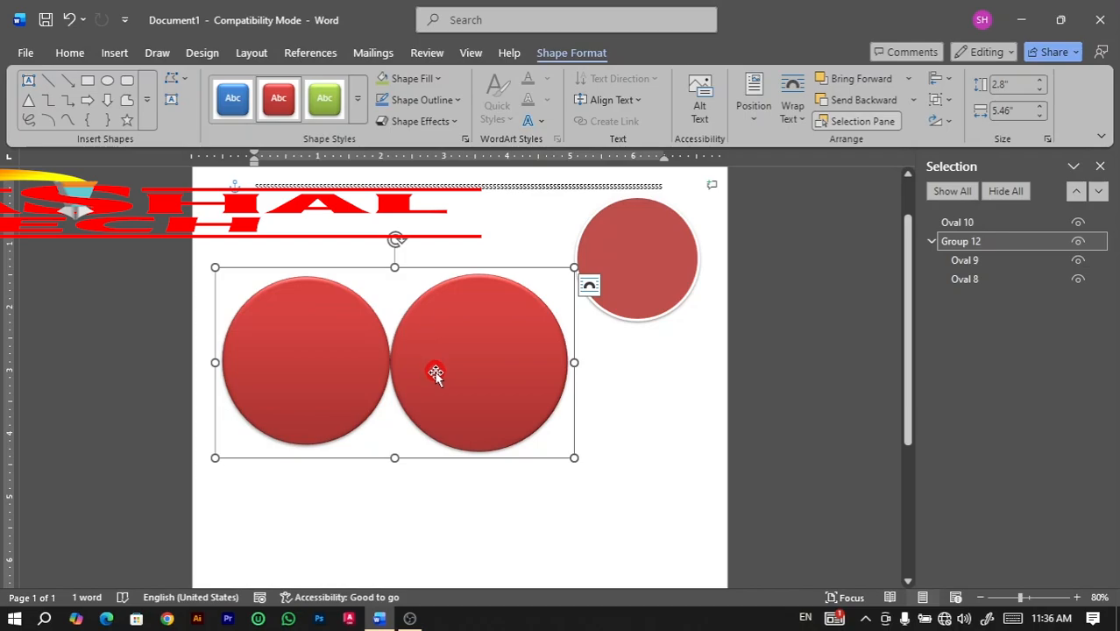
- Ungroup the two large red circles
left_click(941, 100)
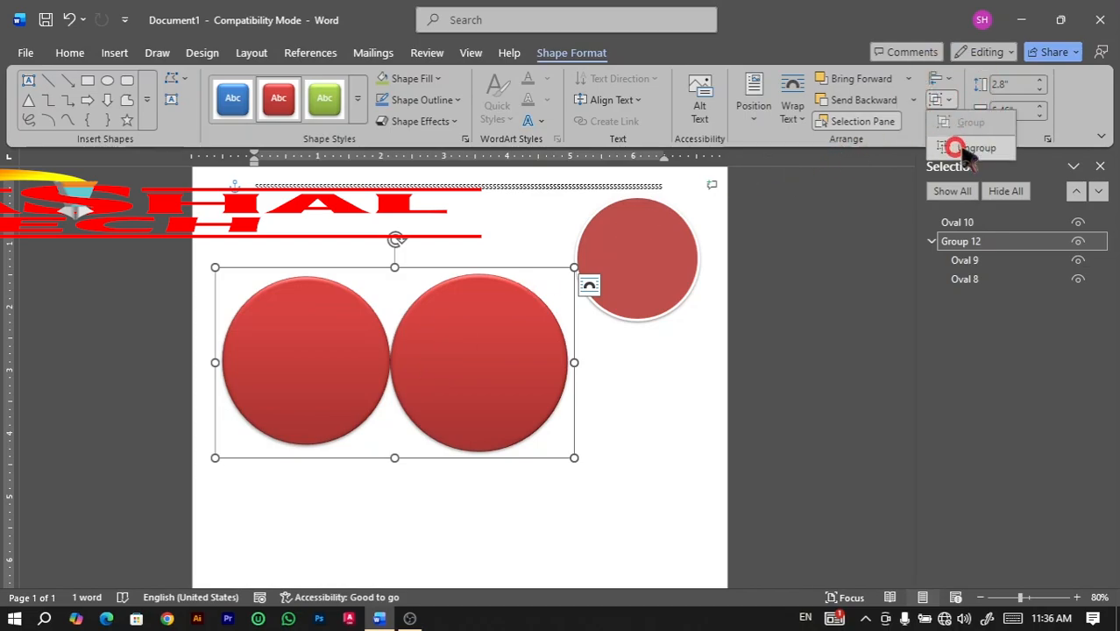
right_click(506, 339)
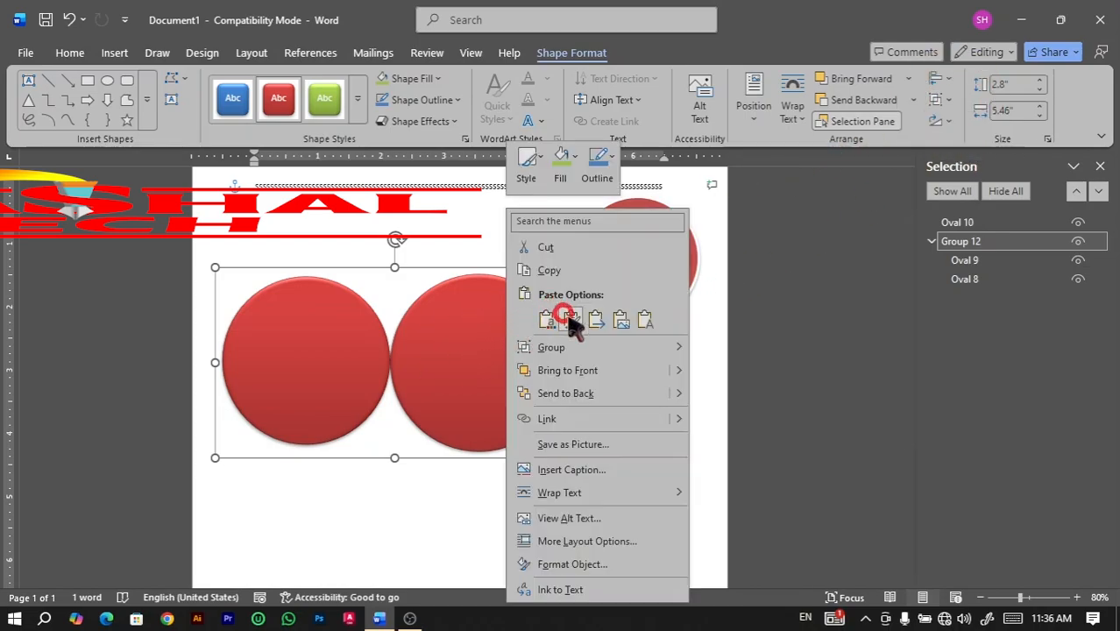
mouse_move(668, 348)
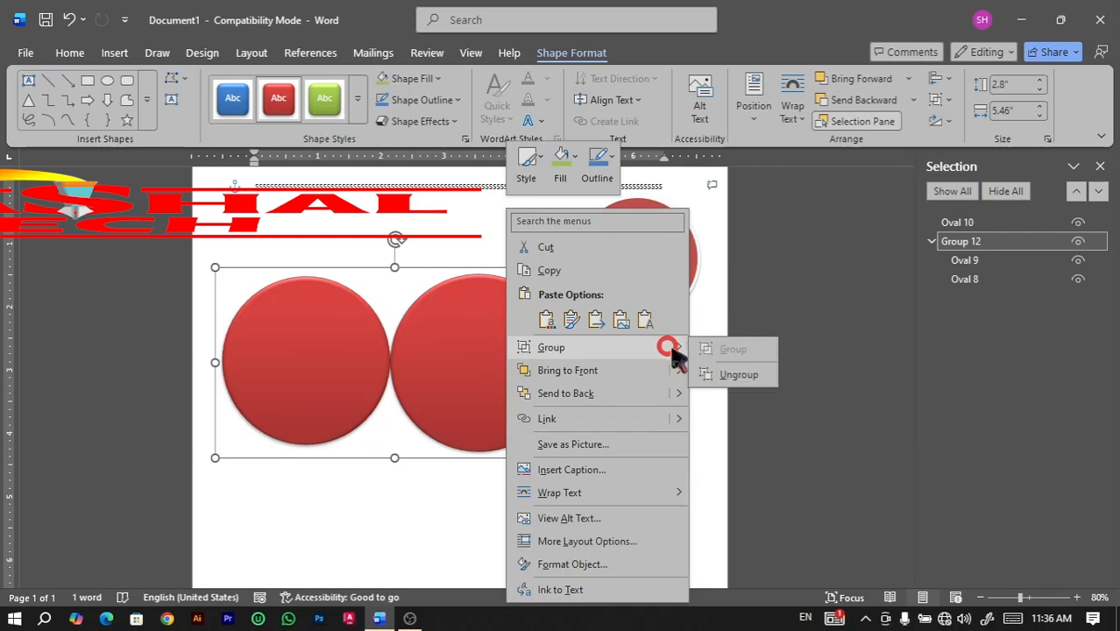
left_click(736, 375)
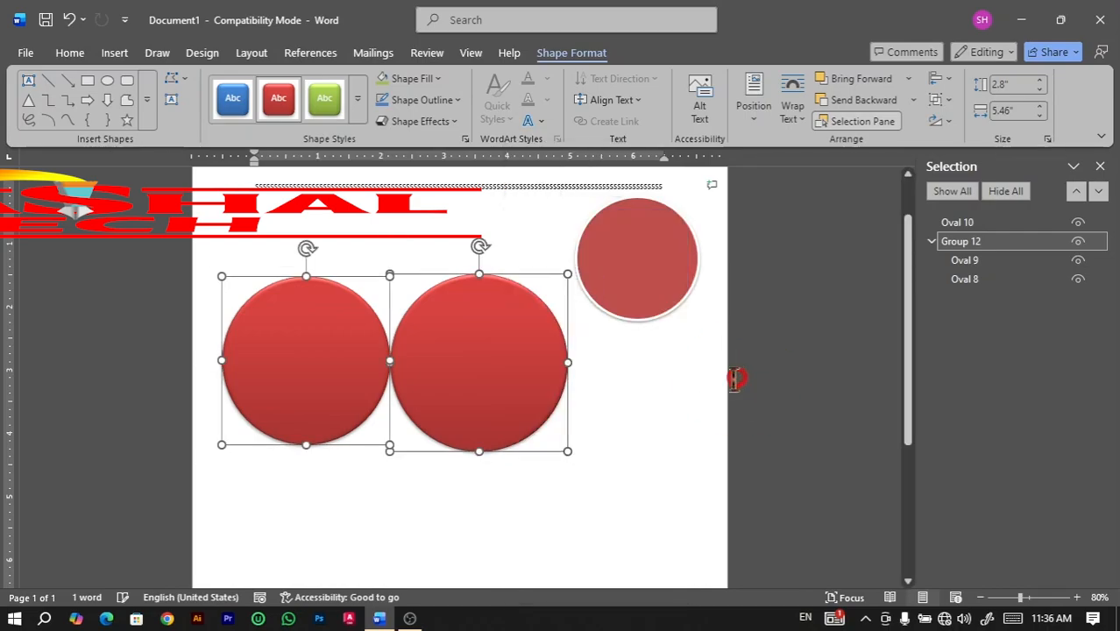
- Move the small red circle over the right edge of the right-hand large circle and send it to the back
left_click(670, 267)
left_click_drag(643, 254, 548, 341)
right_click(548, 341)
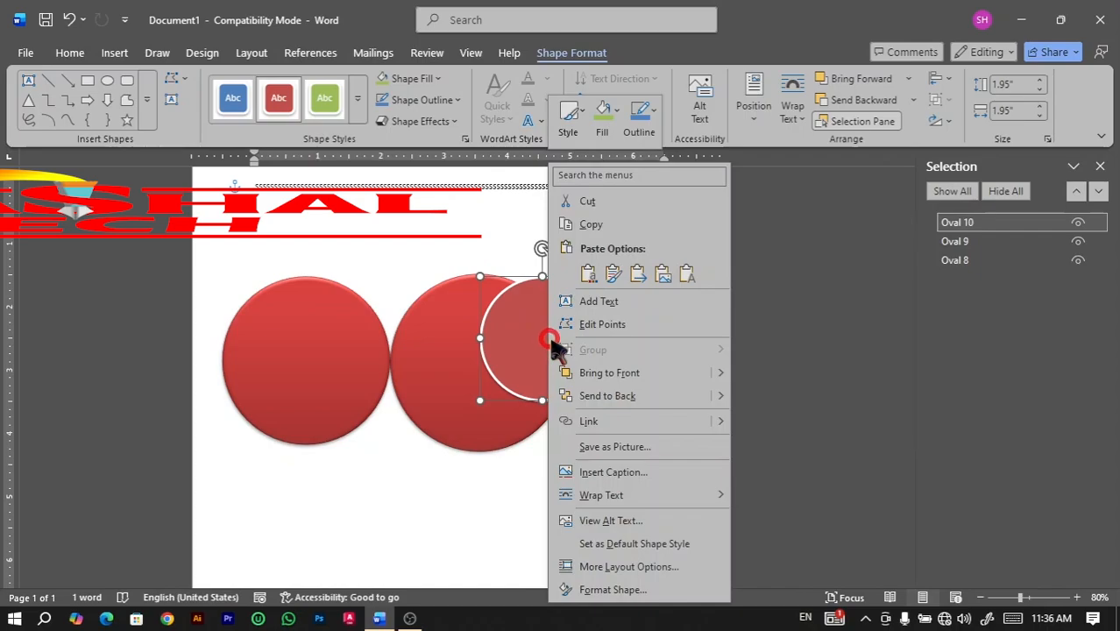
left_click(642, 397)
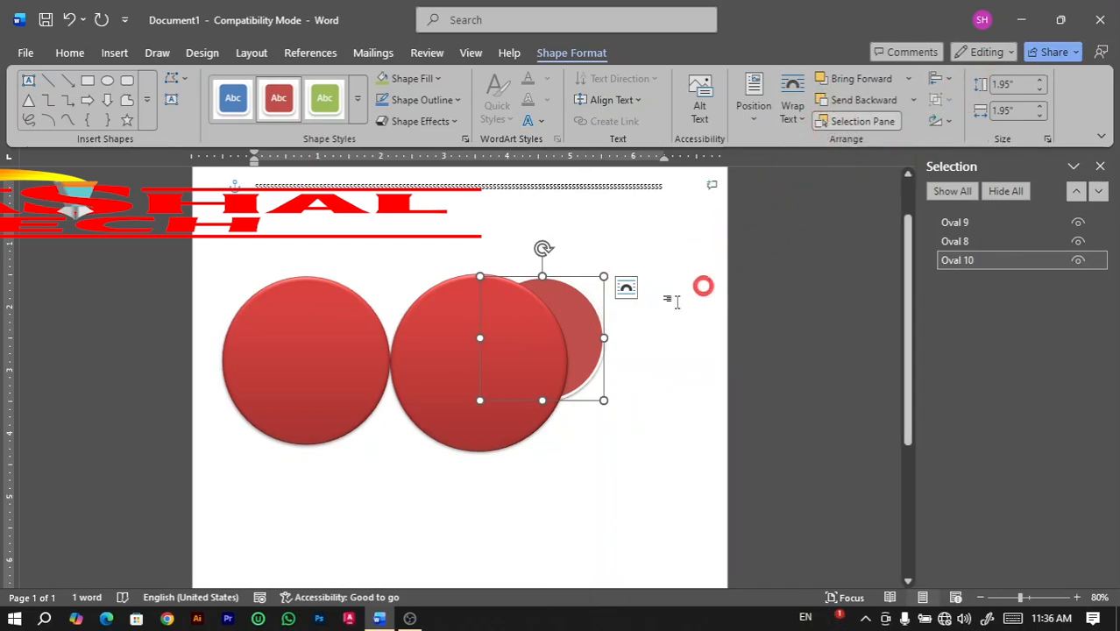
- Draw a five-point star about 3.97" by 3.97" and place it over the right-hand circles
left_click(127, 119)
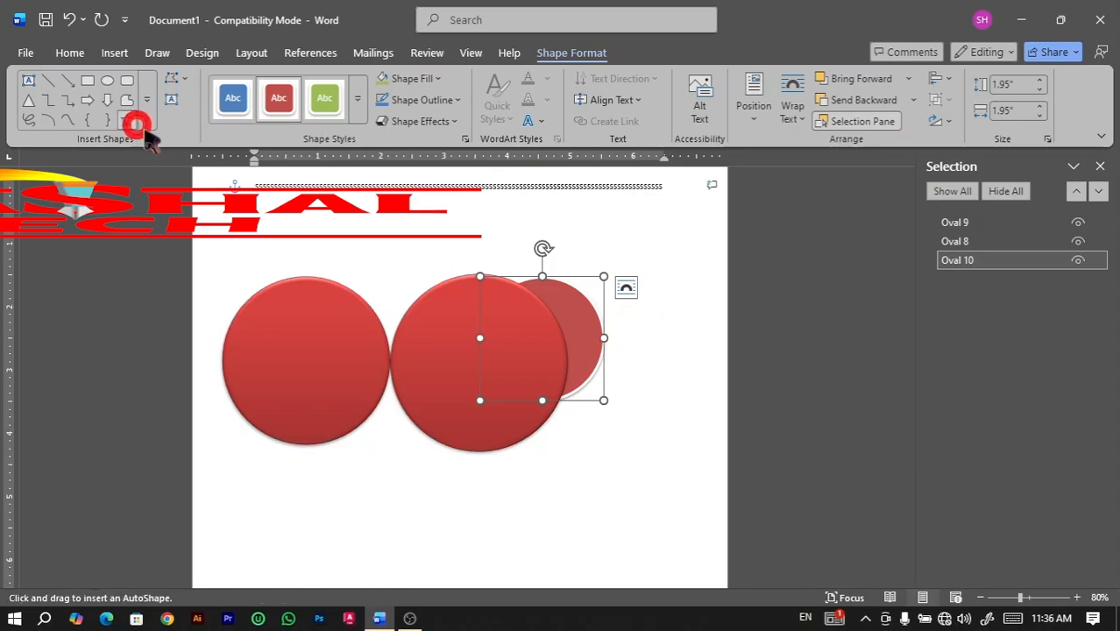
left_click_drag(392, 282, 627, 489)
left_click_drag(548, 445, 510, 369)
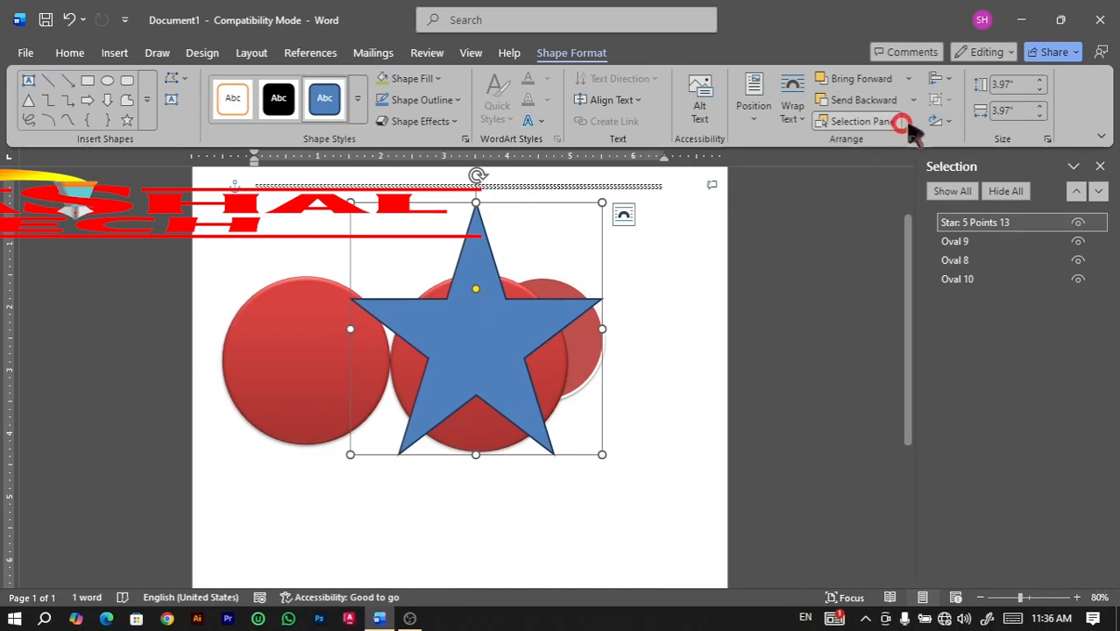
- Preview the star's 90° right and left rotations and its flips, and view its size and rotation layout options without changing them
left_click(940, 123)
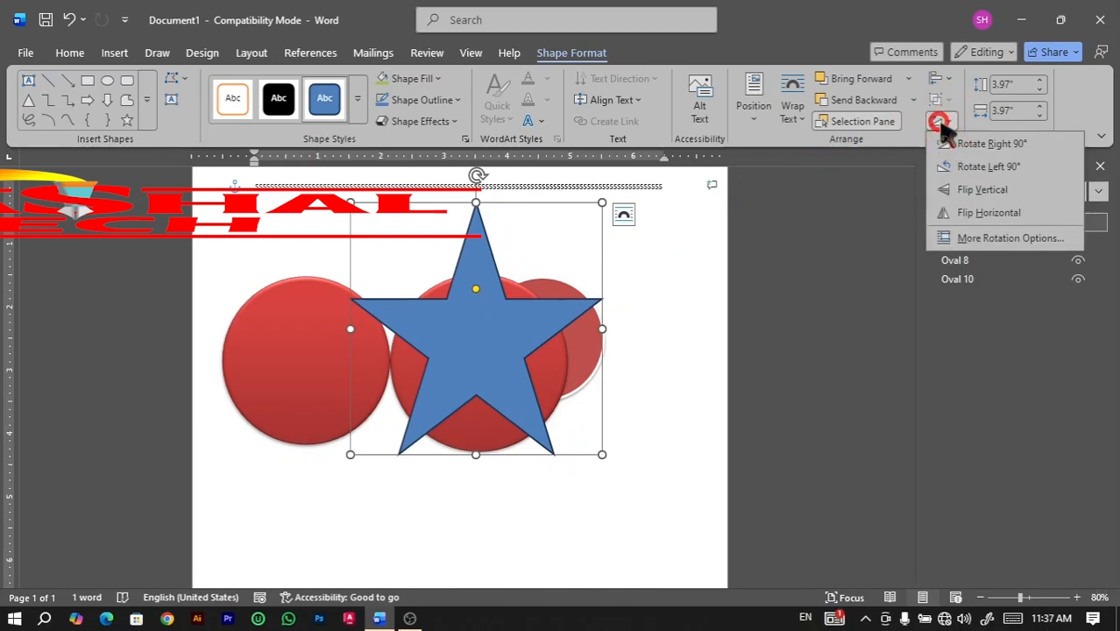
left_click(975, 146)
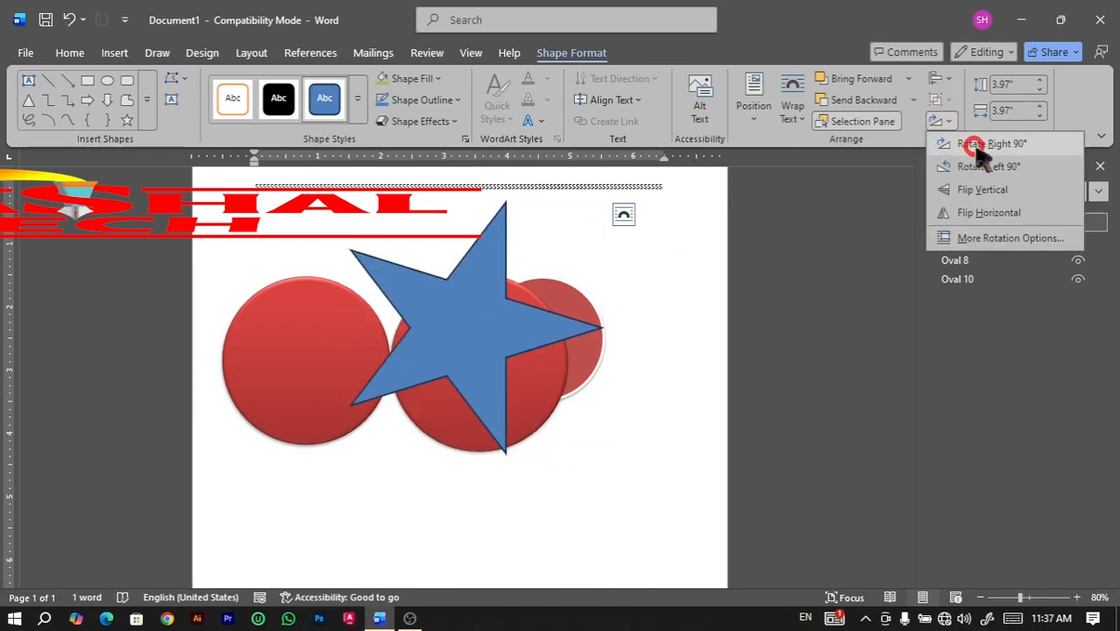
left_click(975, 153)
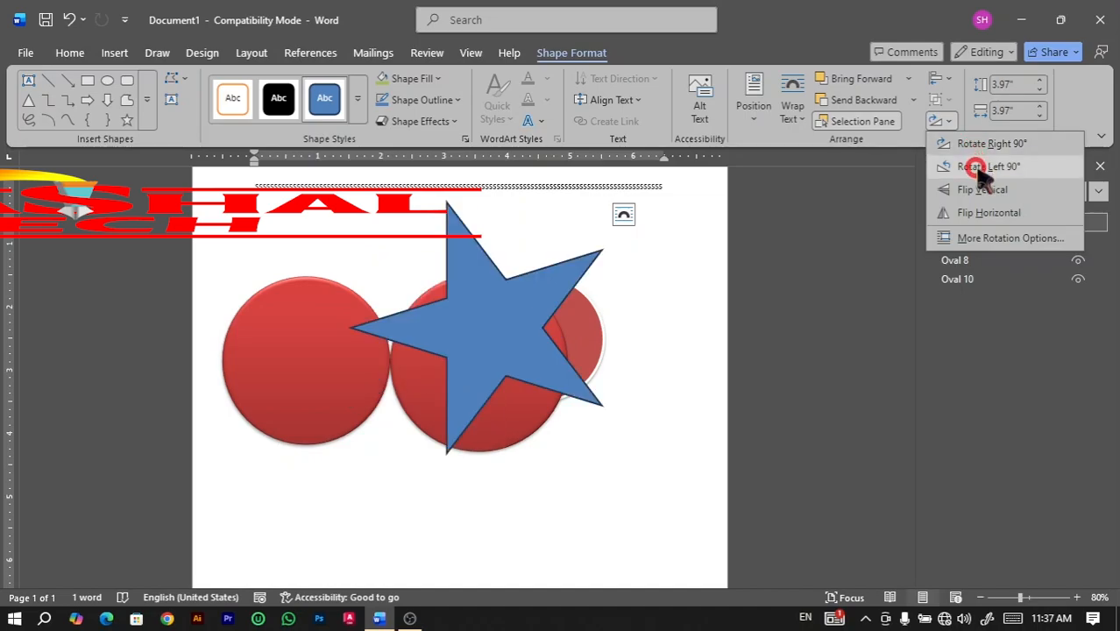
left_click(976, 171)
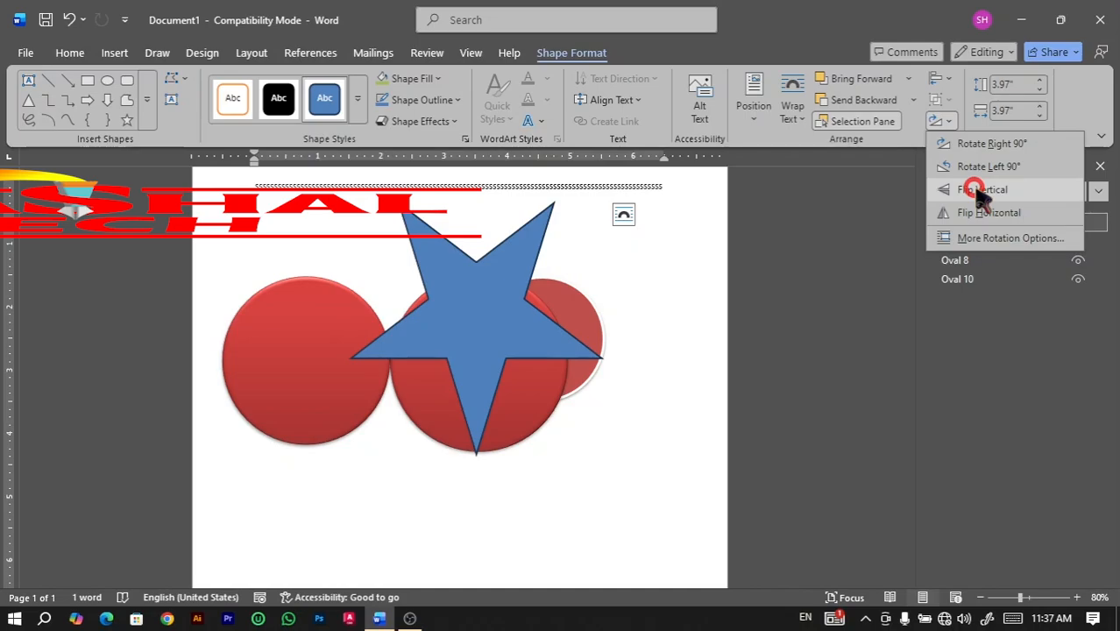
left_click(977, 190)
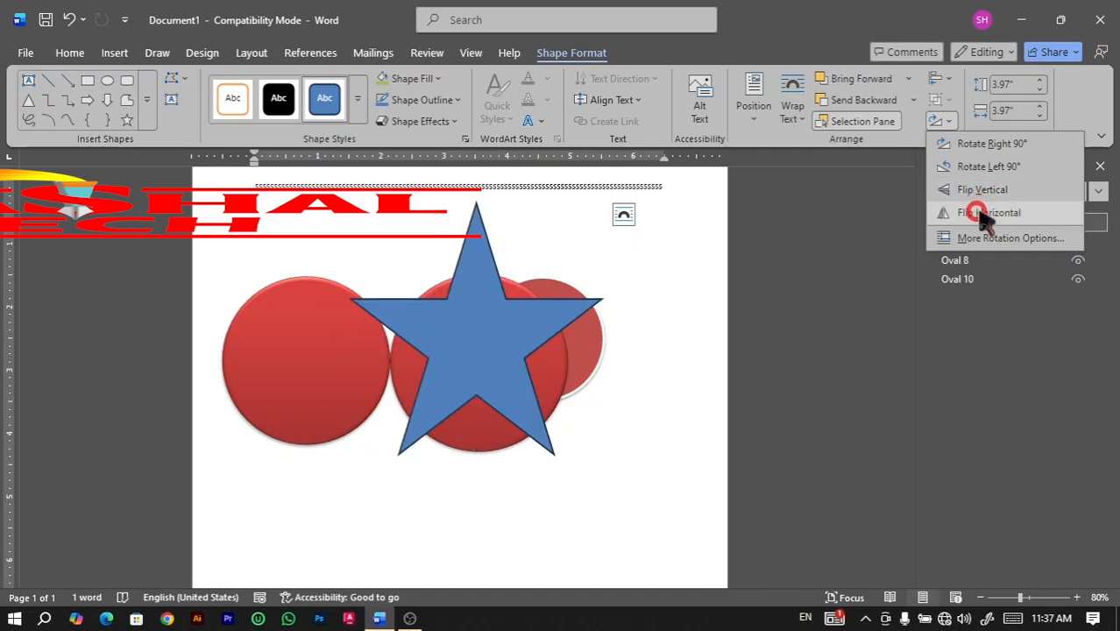
left_click(934, 263)
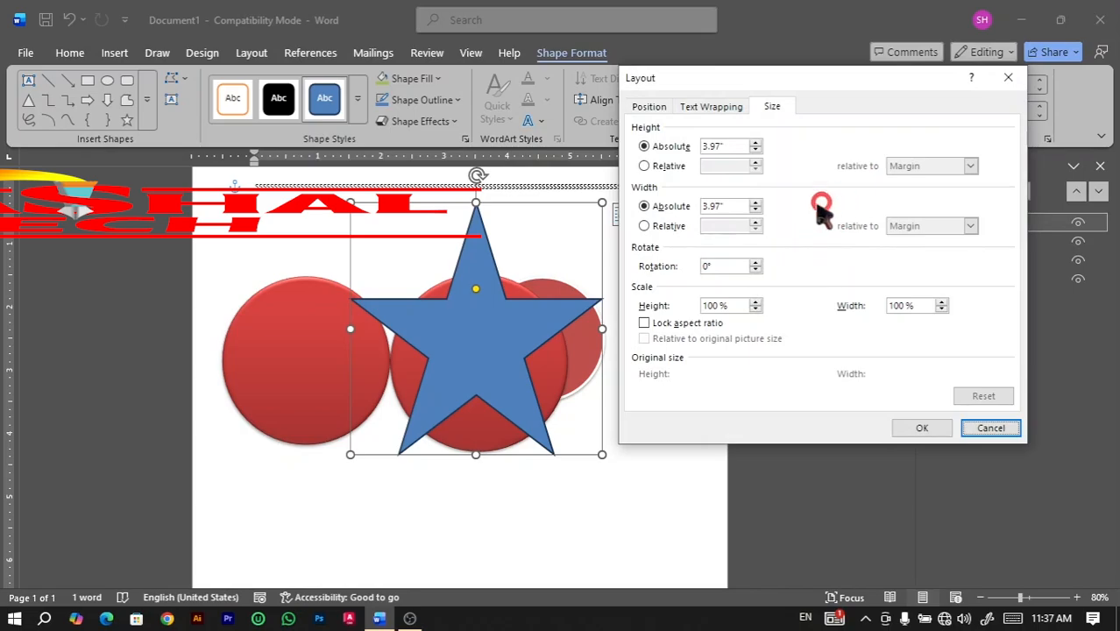
left_click(1006, 81)
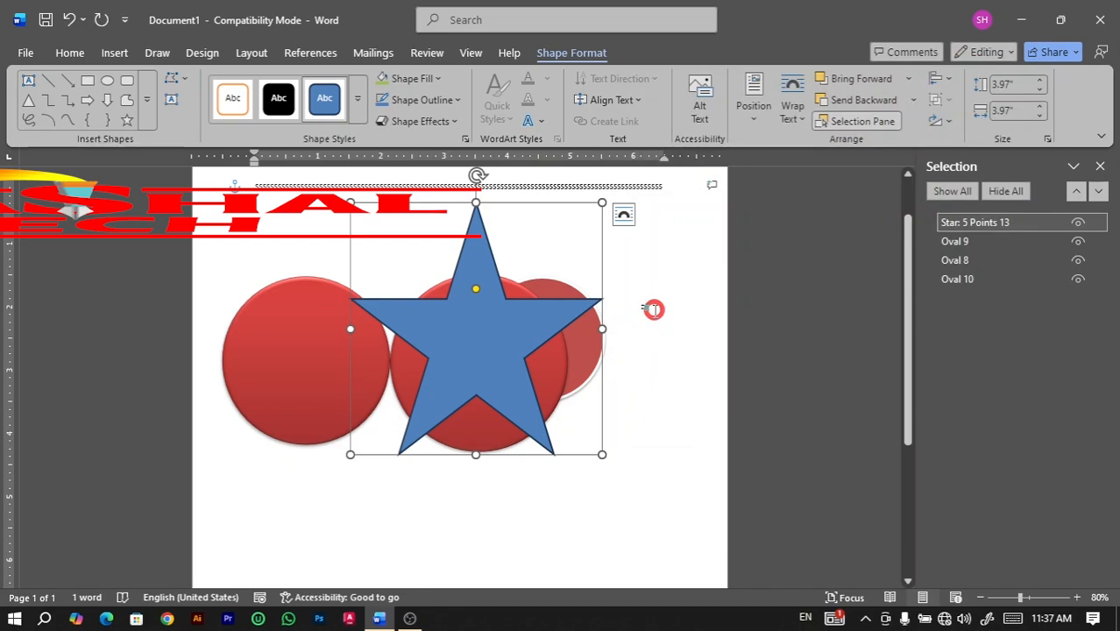
- Rotate the star clockwise in 15° increments until its rotation handle points left and slightly upward
key("alt+Right")
key("alt+Right")
key("alt+Right")
key("alt+Right")
key("alt+Right")
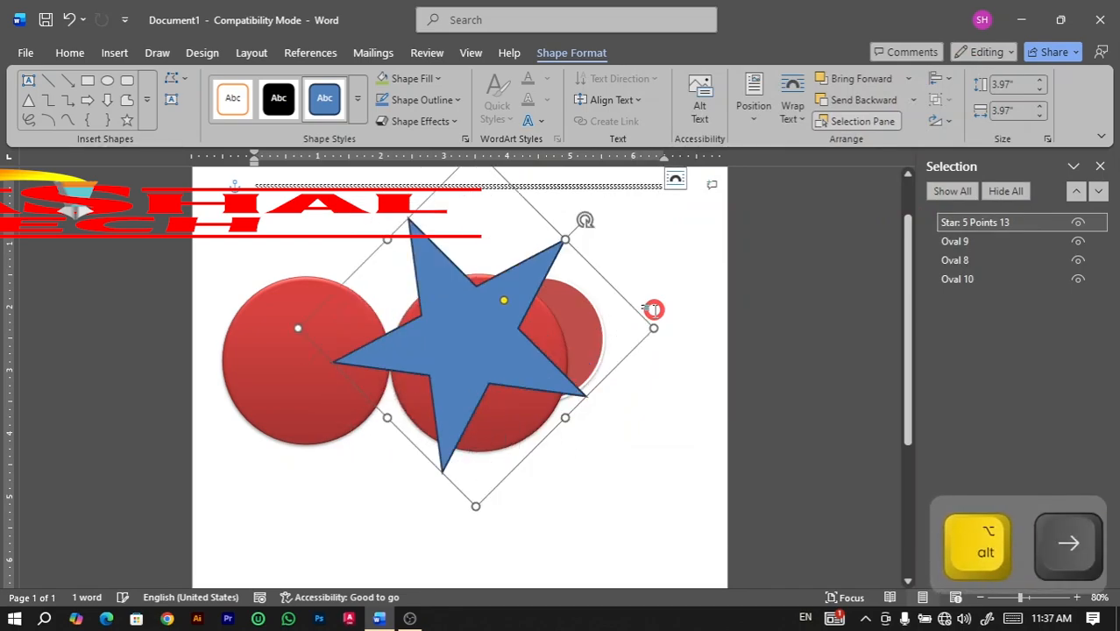
key("alt+Right")
key("alt+Right")
key("alt+Right")
key("alt+Right")
key("alt+Right")
key("alt+Right")
key("alt+Right")
key("alt+Right")
key("alt+Right")
key("alt+Right")
key("alt+Right")
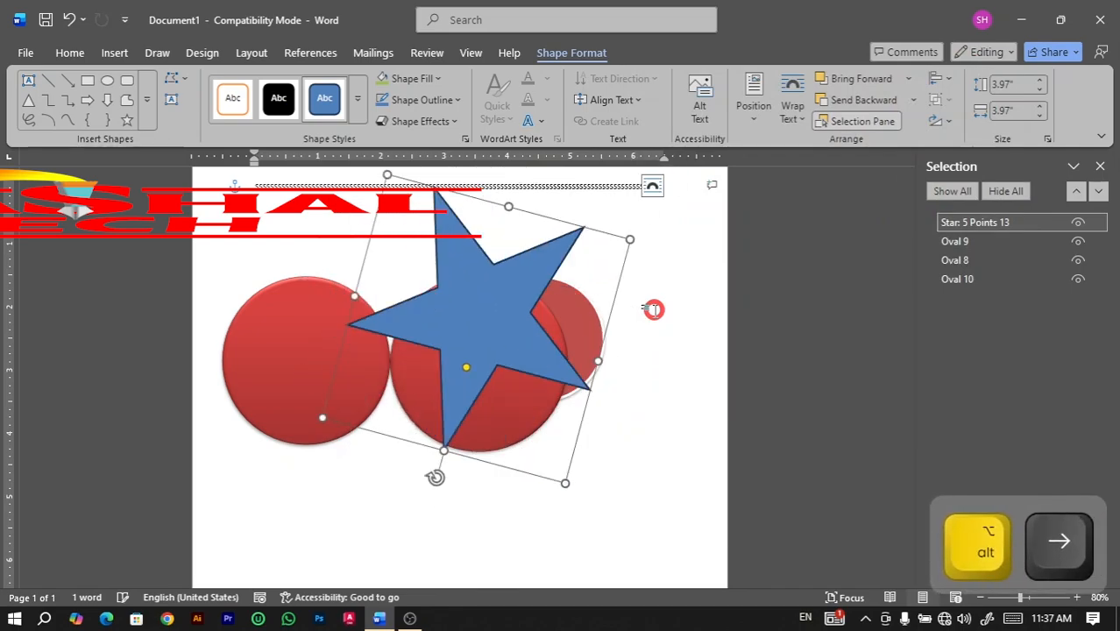
key("alt+Right")
key("alt+Right")
key("alt+Right")
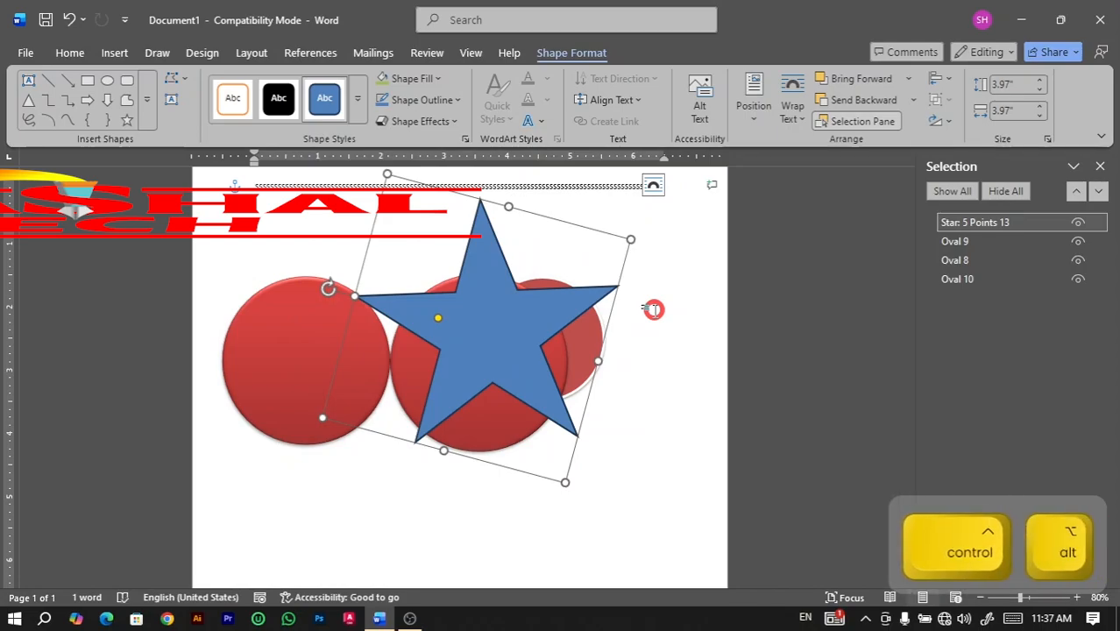
- Rotate the star clockwise in fine 1° increments until its rotation handle points toward the upper right
key("ctrl+alt+Right")
key("ctrl+alt+Right")
key("ctrl+alt+Right")
key("ctrl+alt+Right")
key("ctrl+alt+Right")
key("ctrl+alt+Right")
key("ctrl+alt+Right")
key("ctrl+alt+Right")
key("ctrl+alt+Right")
key("ctrl+alt+Right")
key("ctrl+alt+Right")
key("ctrl+alt+Right")
key("ctrl+alt+Right")
key("ctrl+alt+Right")
key("ctrl+alt+Right")
key("ctrl+alt+Right")
key("ctrl+alt+Right")
key("ctrl+alt+Right")
key("ctrl+alt+Right")
key("ctrl+alt+Right")
key("ctrl+alt+Right")
key("ctrl+alt+Right")
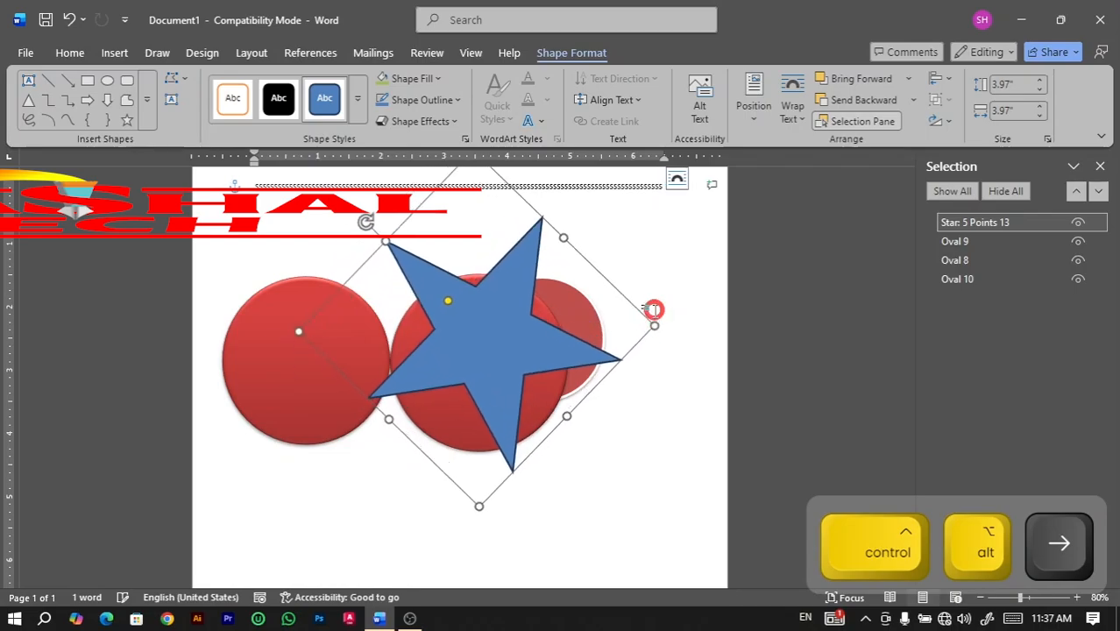
key("ctrl+alt+Right")
key("ctrl+alt+Right")
key("ctrl+alt+Right")
key("ctrl+alt+Right")
key("ctrl+alt+Right")
key("ctrl+alt+Right")
key("ctrl+alt+Right")
key("ctrl+alt+Right")
key("ctrl+alt+Right")
key("ctrl+alt+Right")
key("ctrl+alt+Right")
key("ctrl+alt+Right")
key("ctrl+alt+Right")
key("ctrl+alt+Right")
key("ctrl+alt+Right")
key("ctrl+alt+Right")
key("ctrl+alt+Right")
key("ctrl+alt+Right")
key("ctrl+alt+Right")
key("ctrl+alt+Right")
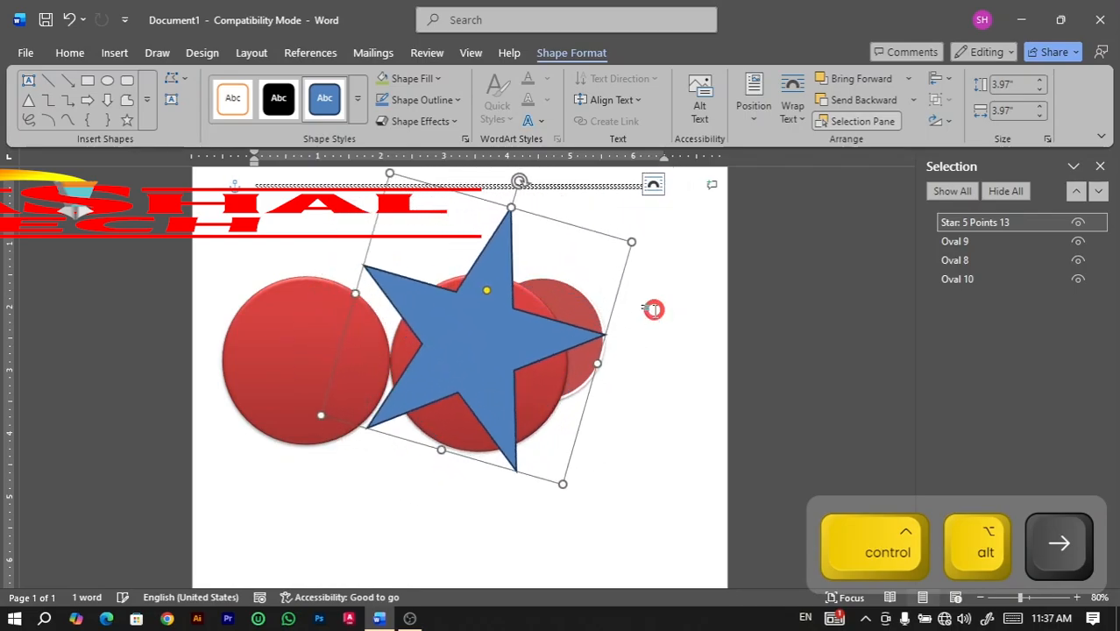
key("ctrl+alt+Right")
key("ctrl+alt+Right")
key("ctrl+alt+Right")
key("ctrl+alt+Right")
key("ctrl+alt+Right")
key("ctrl+alt+Right")
key("ctrl+alt+Right")
key("ctrl+alt+Right")
key("ctrl+alt+Right")
key("ctrl+alt+Right")
key("ctrl+alt+Right")
key("ctrl+alt+Right")
key("ctrl+alt+Right")
key("ctrl+alt+Right")
key("ctrl+alt+Right")
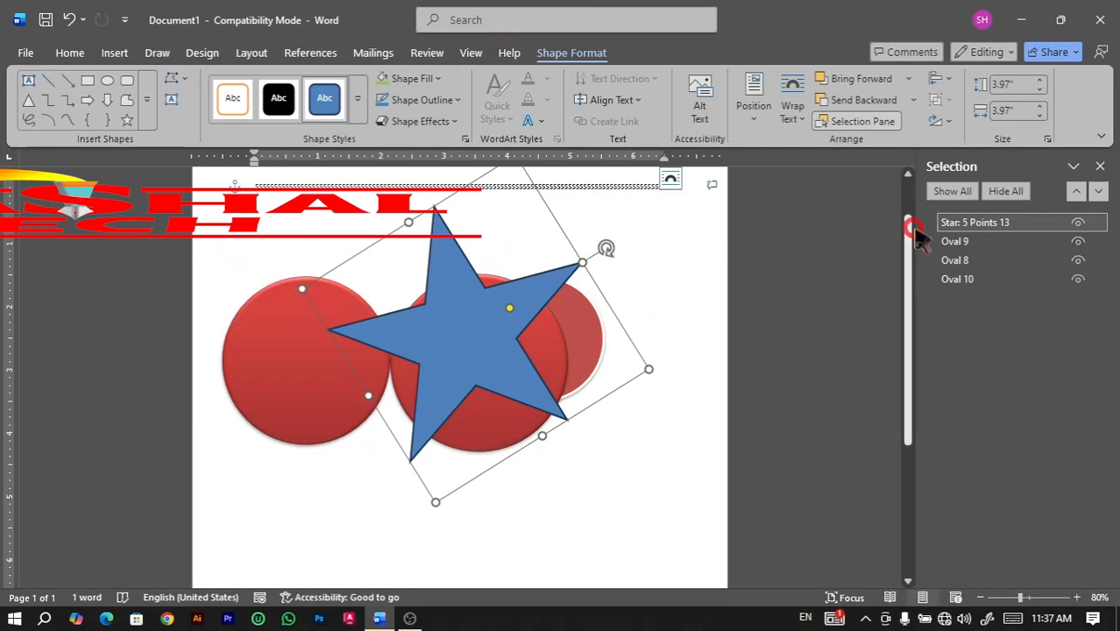
- Clear the page by deleting the line of text and all the shapes
key("ctrl+a")
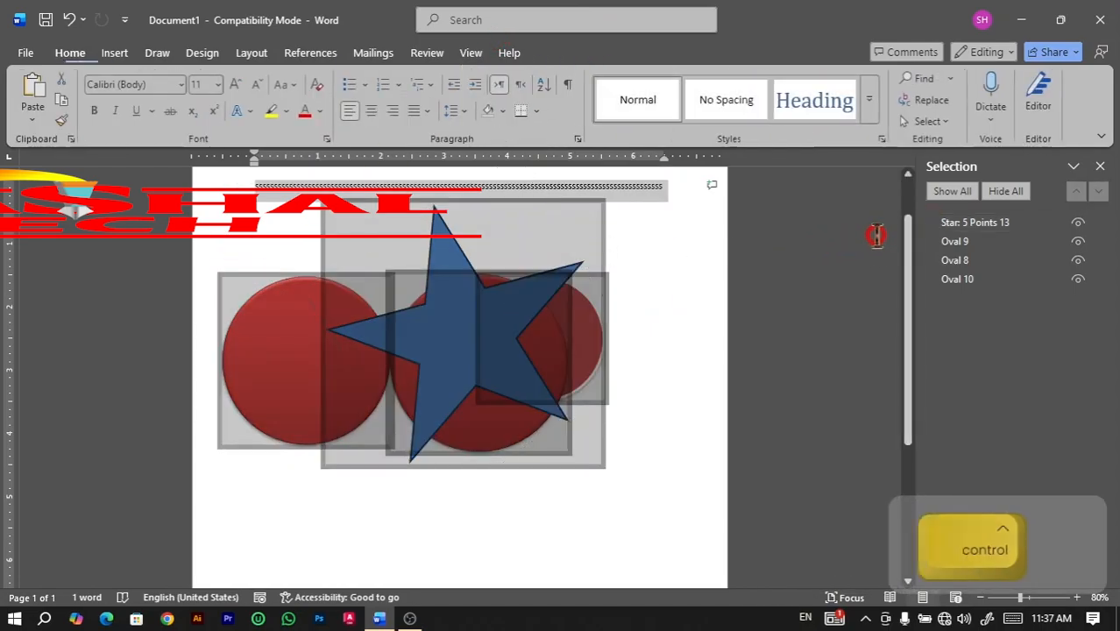
key("BackSpace")
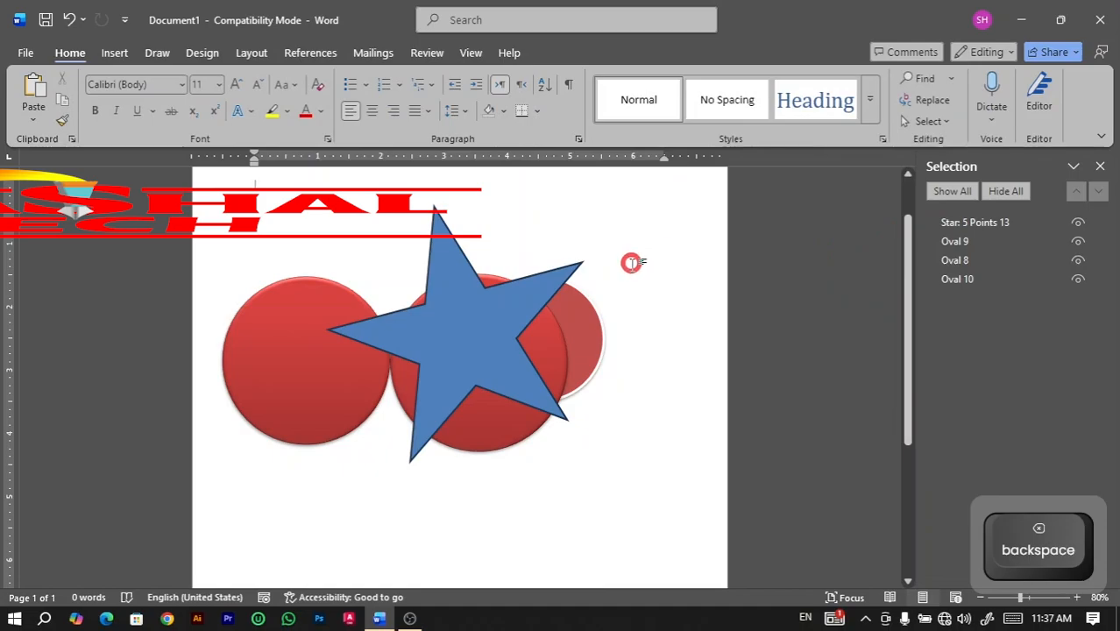
key("ctrl+a")
key("Delete")
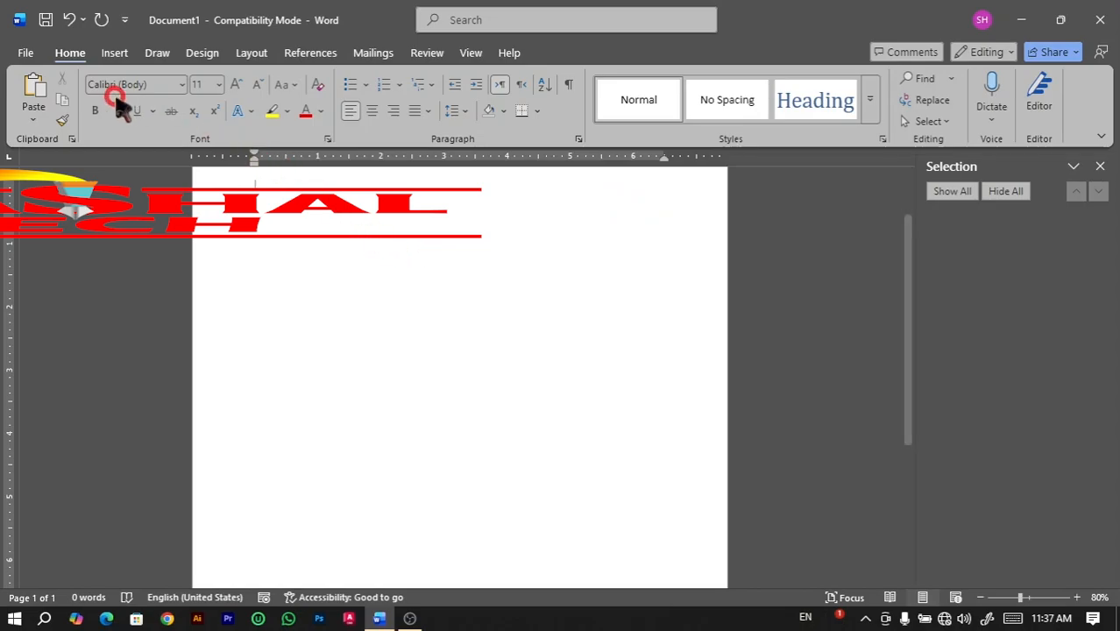
- Draw a perfect circle about 4.26" in diameter in the middle of the page
left_click(116, 54)
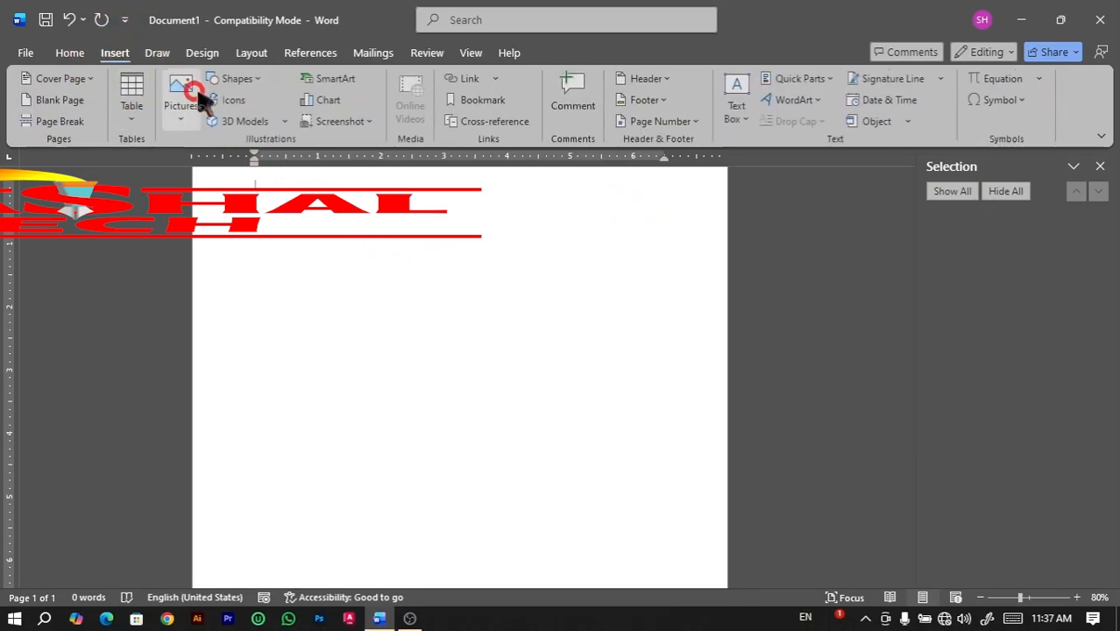
left_click(228, 78)
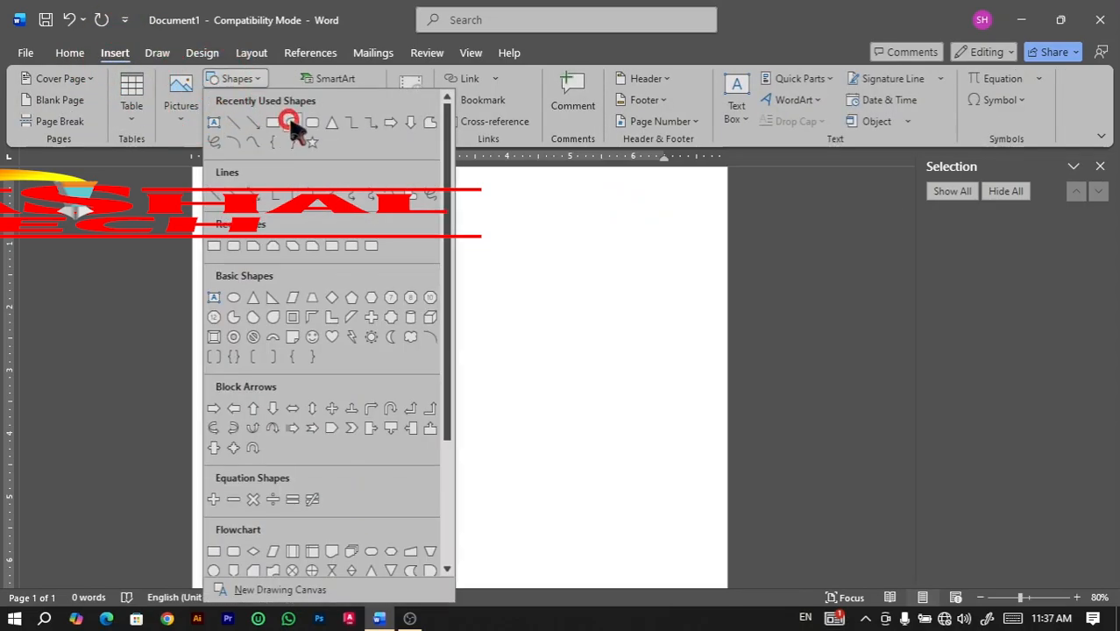
left_click(290, 122)
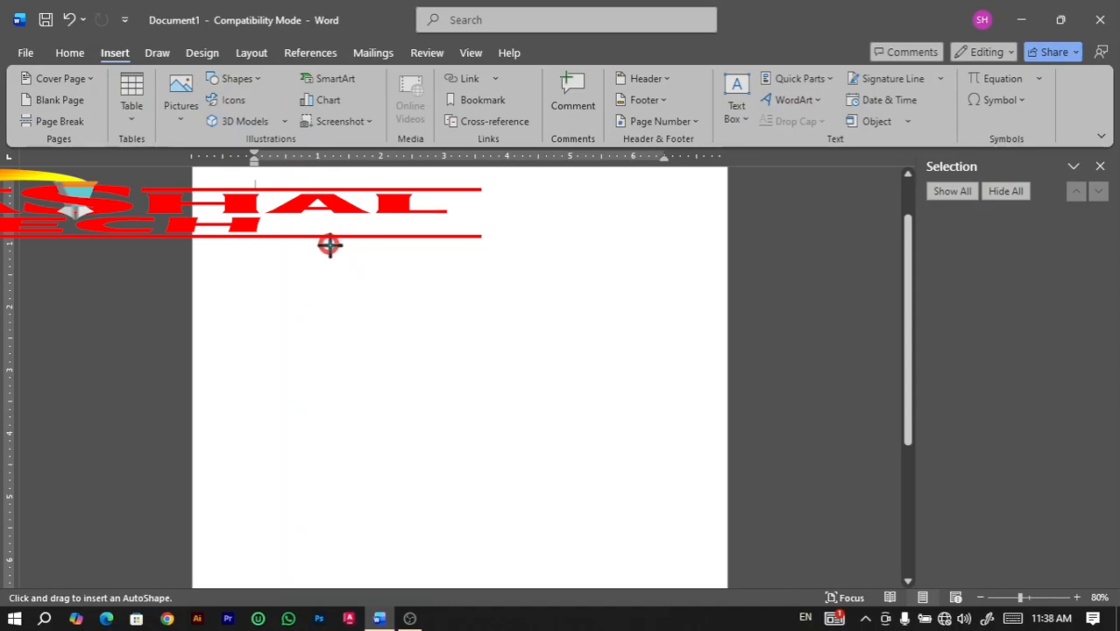
left_click_drag(329, 245, 550, 526)
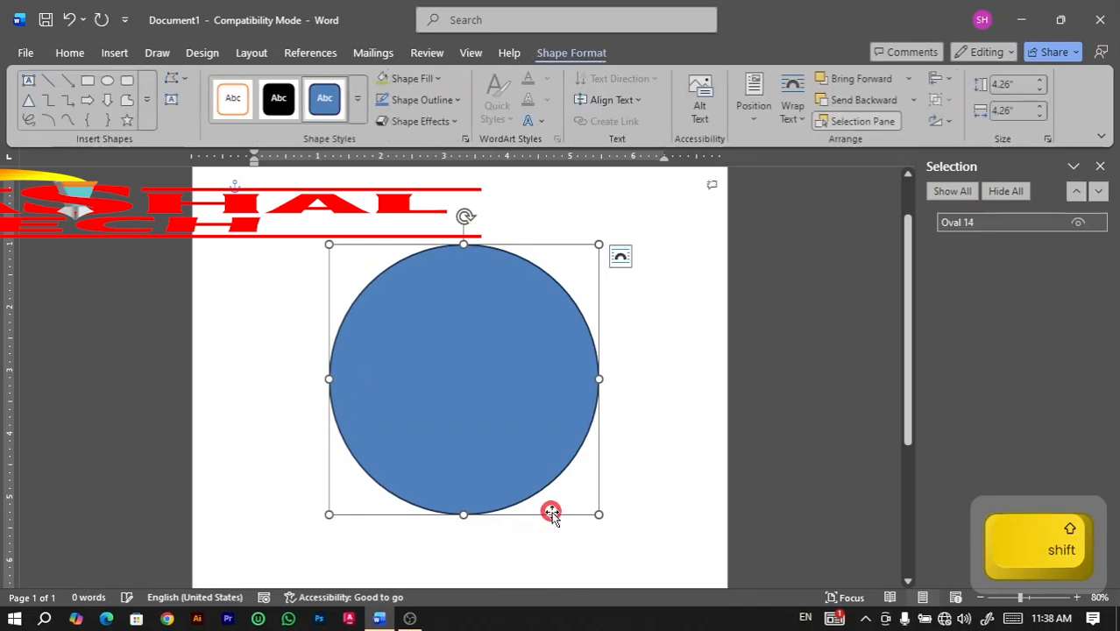
- Draw an ellipse about 1" high and 2.97" wide and move it to the center of the large circle
left_click(106, 80)
left_click_drag(304, 245, 492, 308)
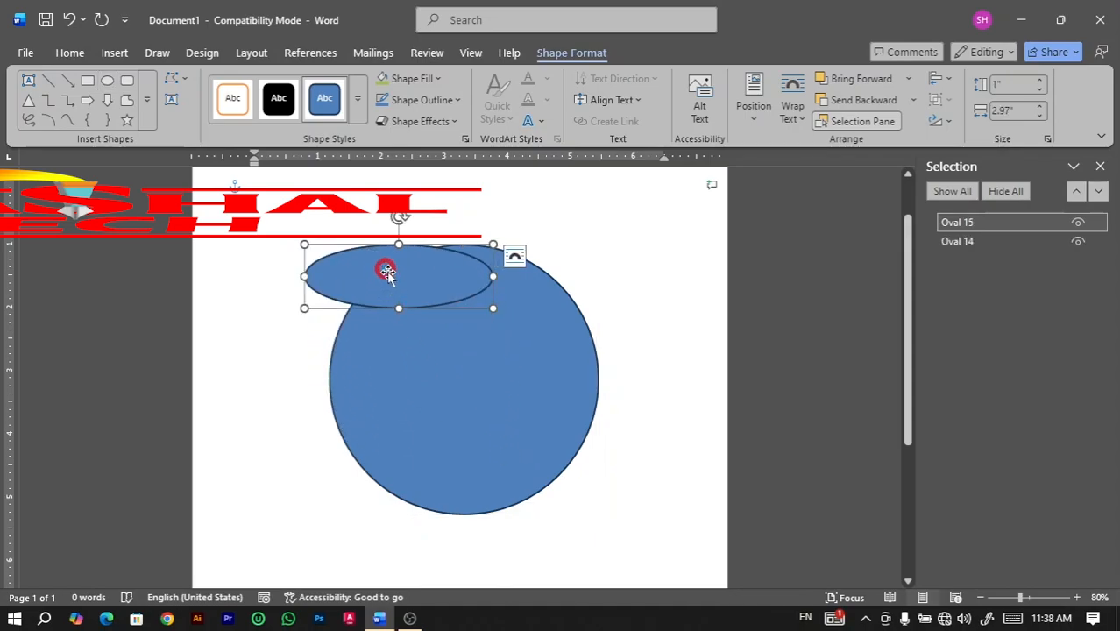
left_click_drag(387, 273, 473, 322)
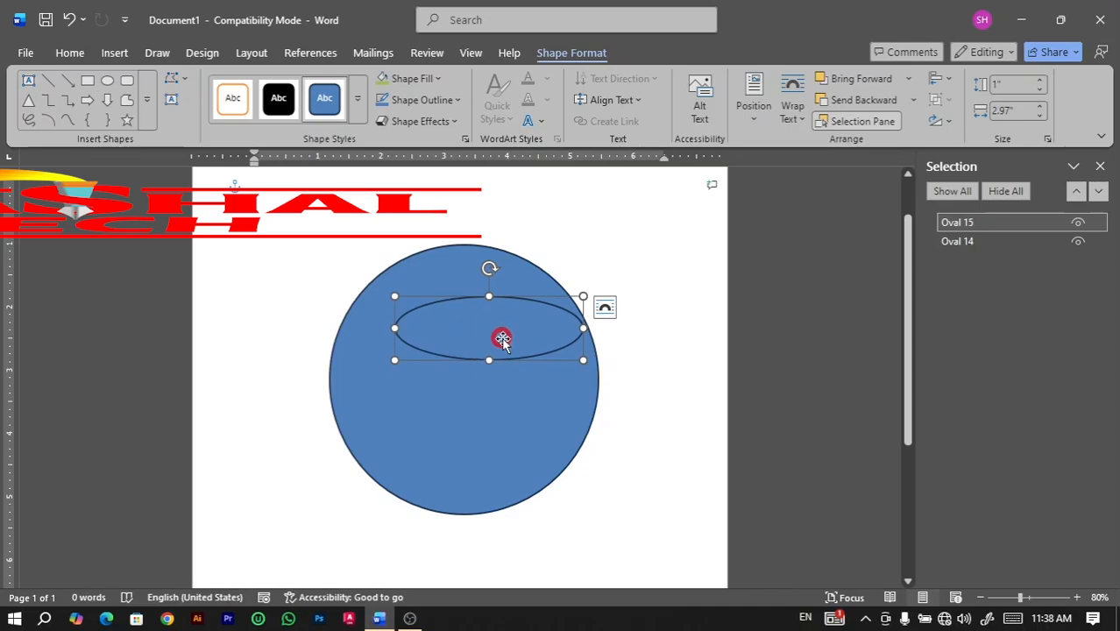
left_click_drag(502, 340, 482, 388)
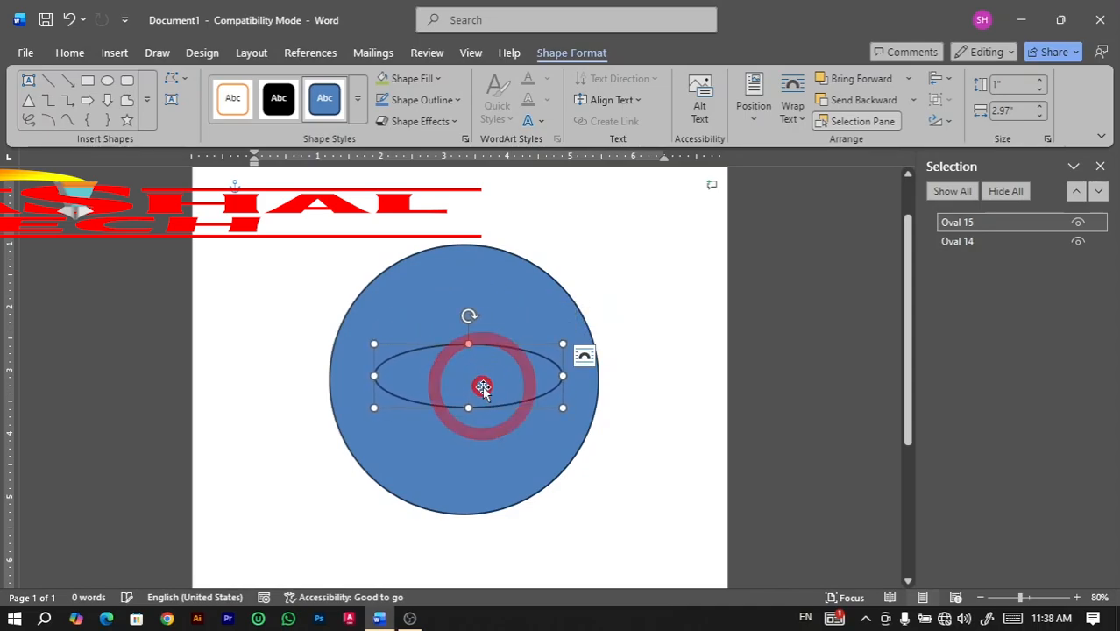
- Increase the width of the ellipse inside the large circle in small increments to 3.7"
left_click(1012, 111)
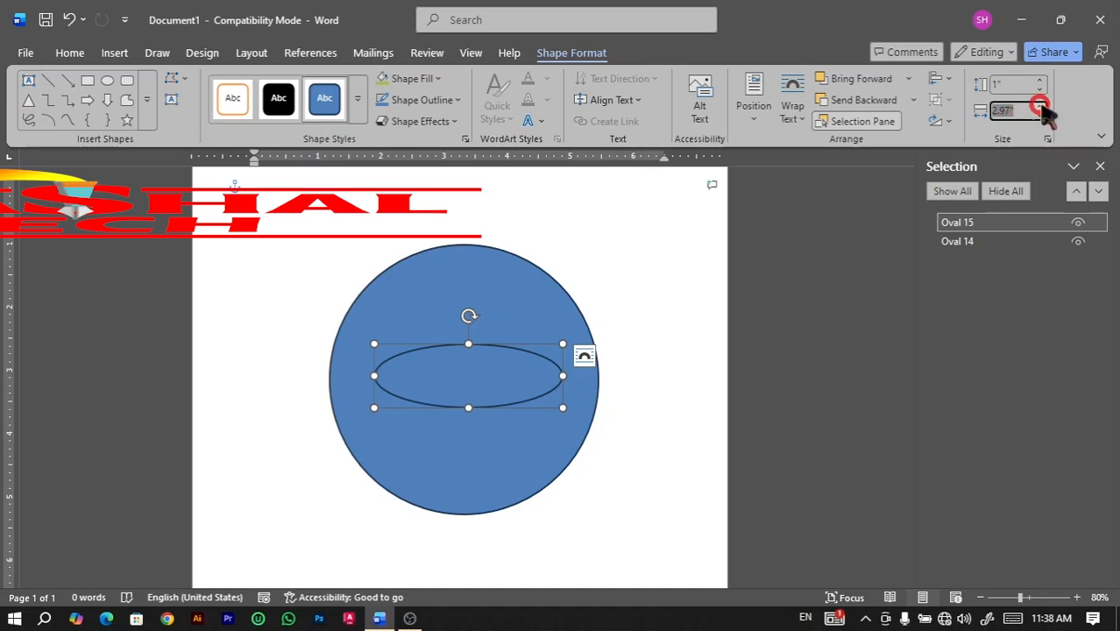
left_click(1039, 106)
left_click(1039, 106)
left_click(1039, 106)
left_click(1039, 106)
left_click(1039, 106)
left_click(1039, 106)
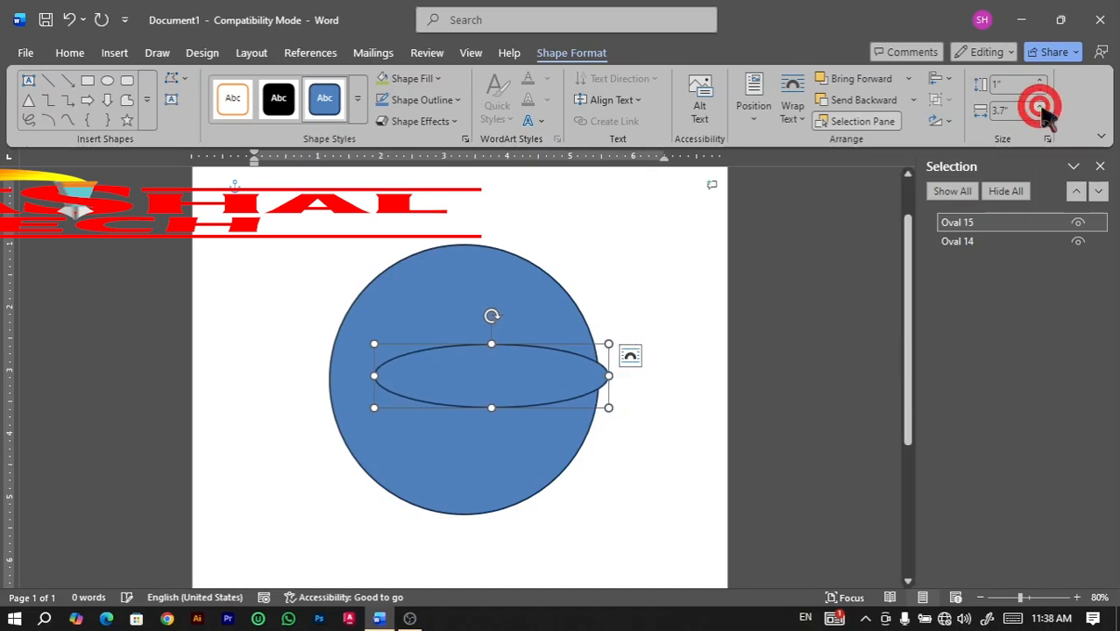
- Increase the ellipse's height in 0.1" increments to 1.8"
left_click(1039, 80)
left_click(1039, 79)
left_click(1039, 80)
left_click(1039, 80)
left_click(1039, 80)
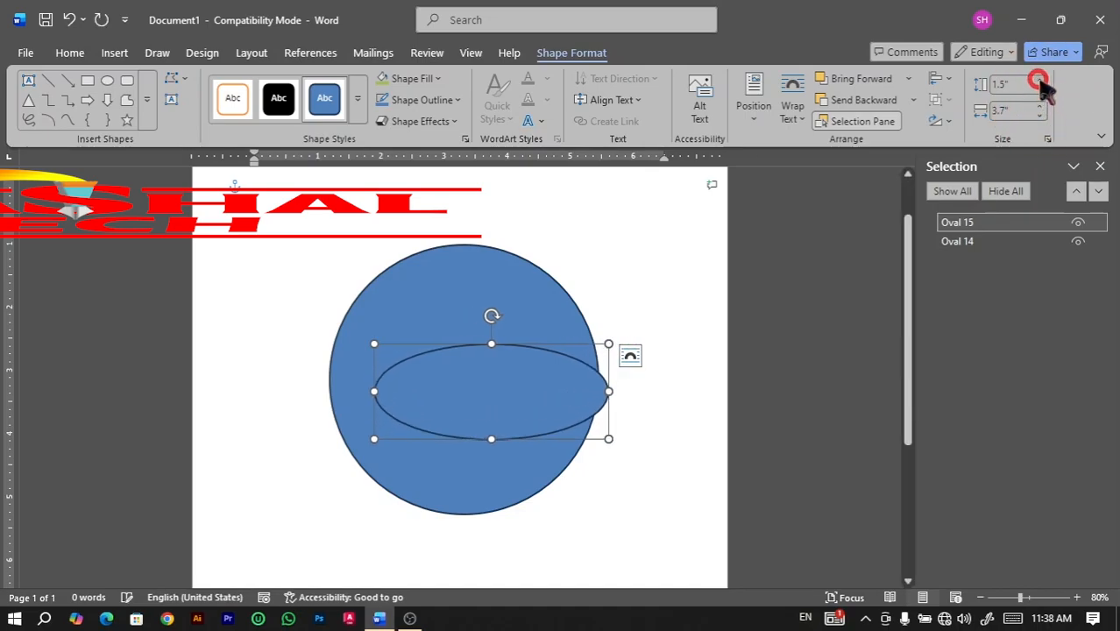
left_click(1039, 79)
left_click(1039, 80)
left_click(1039, 79)
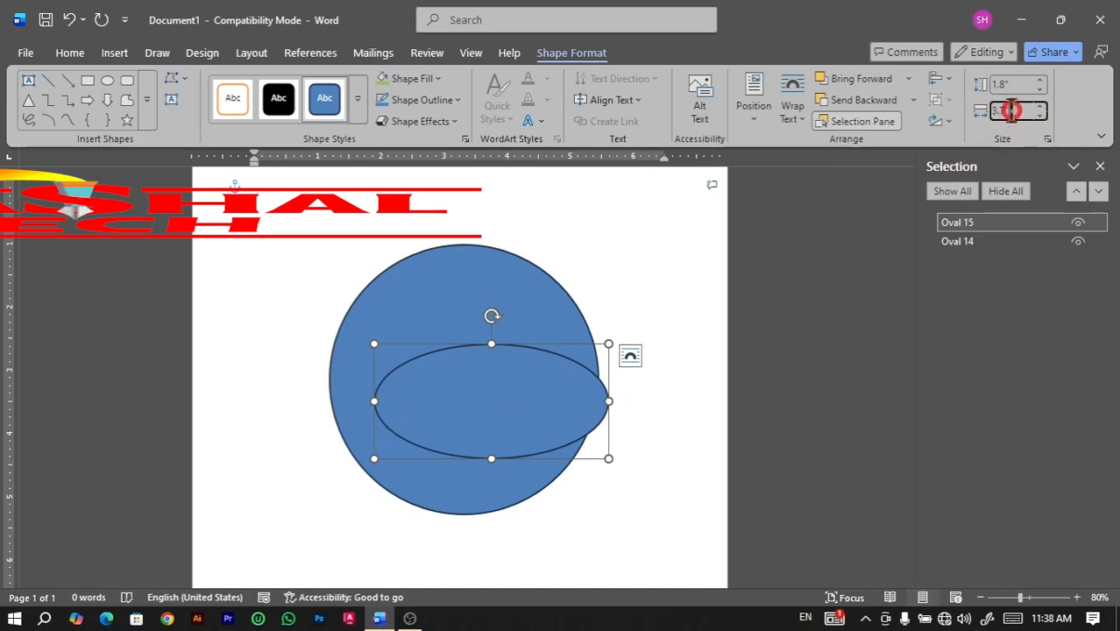
- Copy the ellipse's width value of 3.7" into its height to make it a perfect circle
left_click(963, 191)
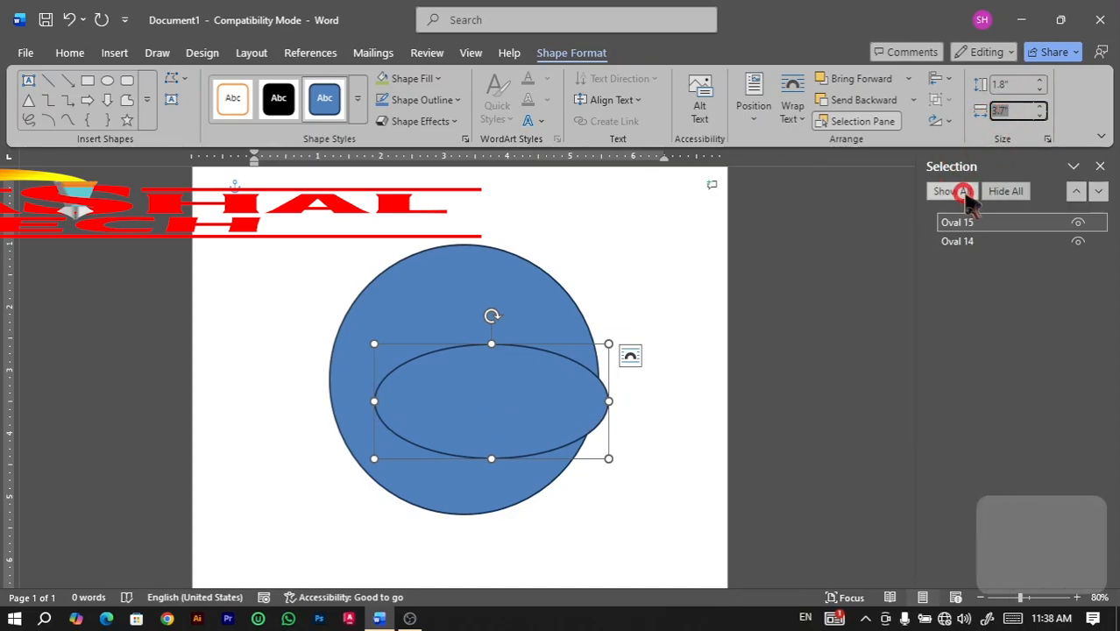
key("ctrl+c")
left_click(1014, 83)
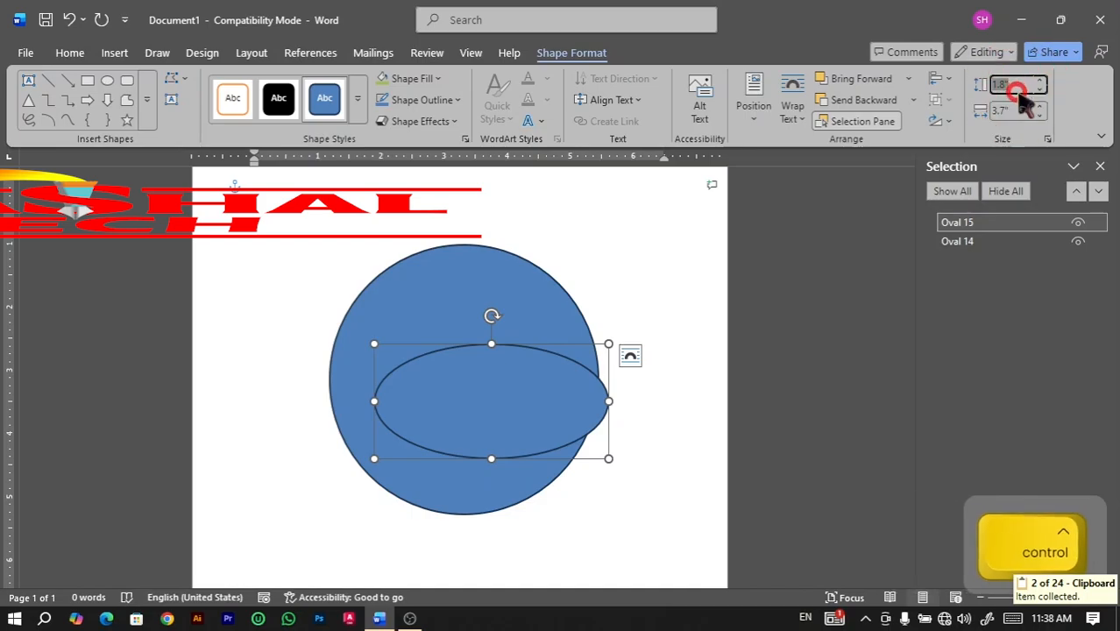
key("ctrl+v")
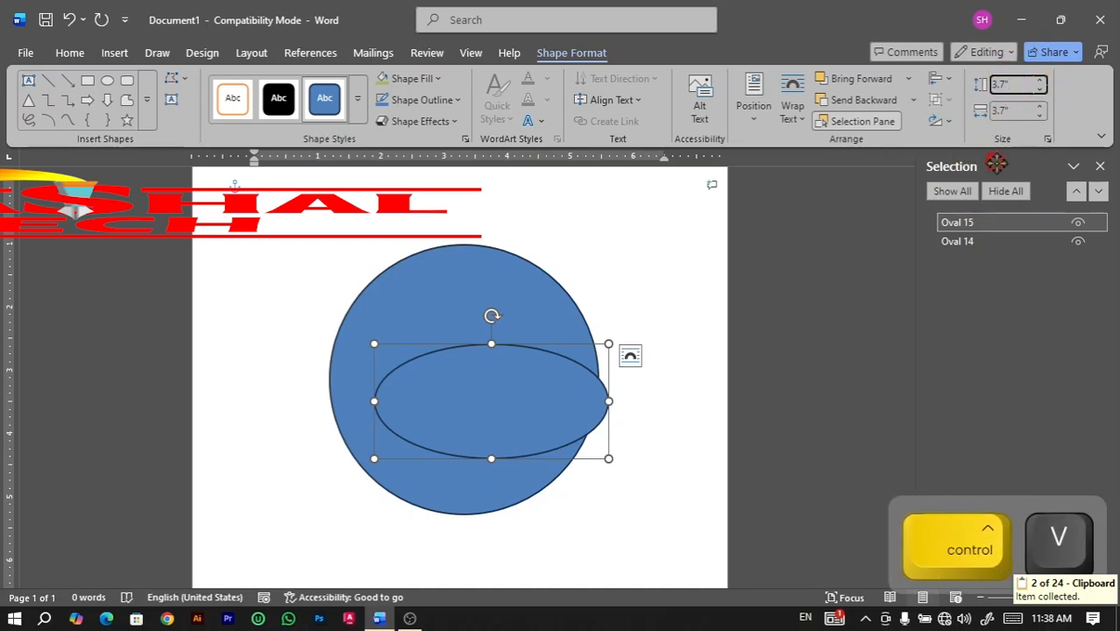
key("Return")
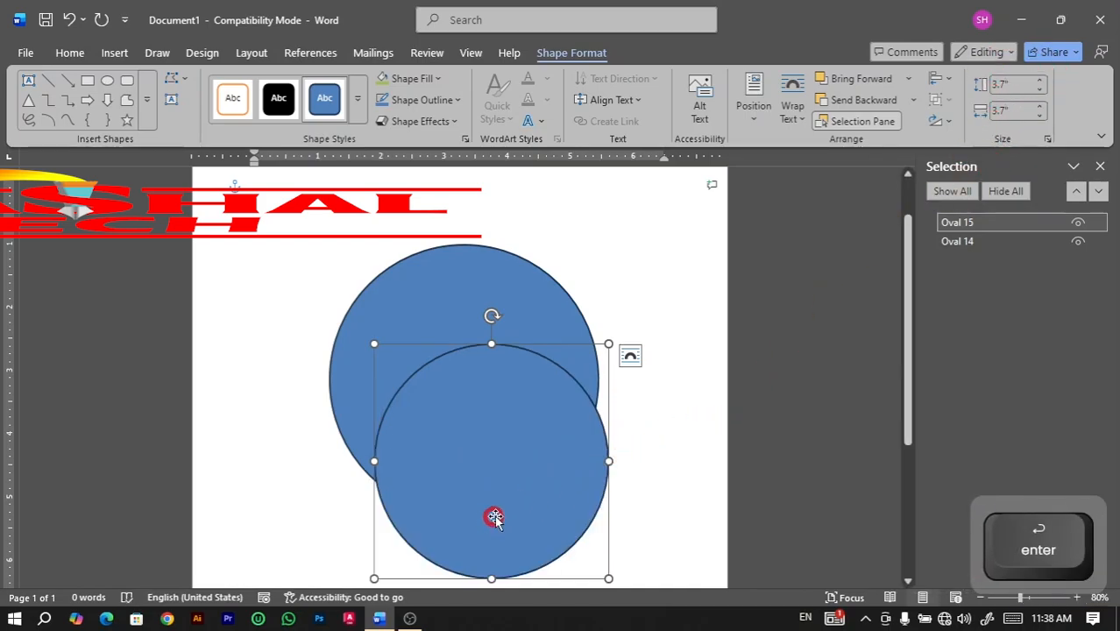
- Move the smaller circle up over the large circle and delete it
left_click_drag(494, 517, 434, 369)
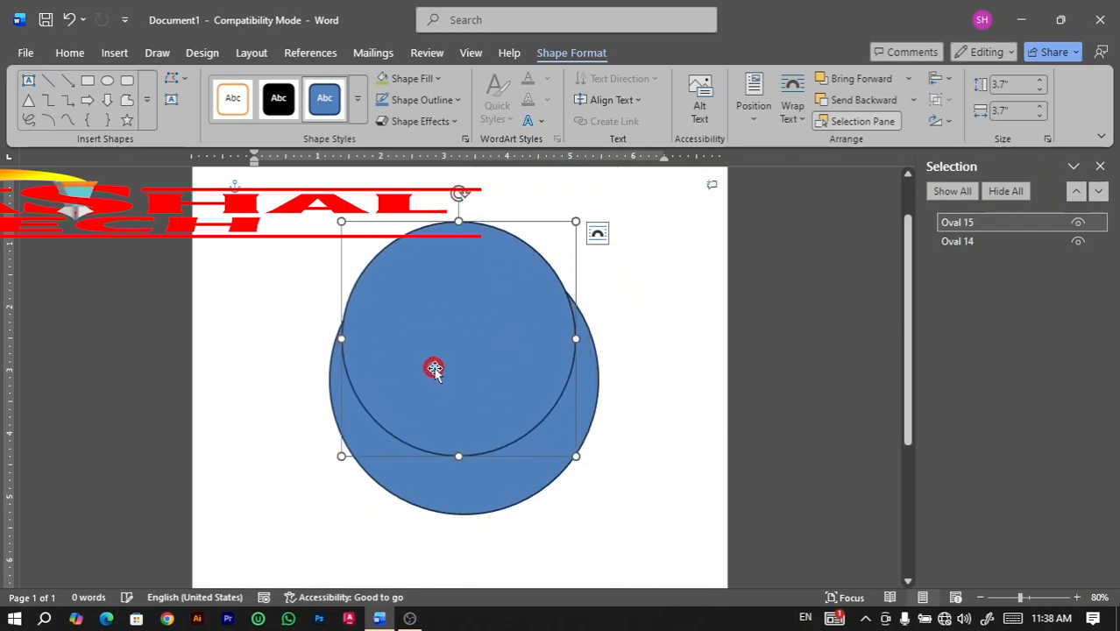
key("BackSpace")
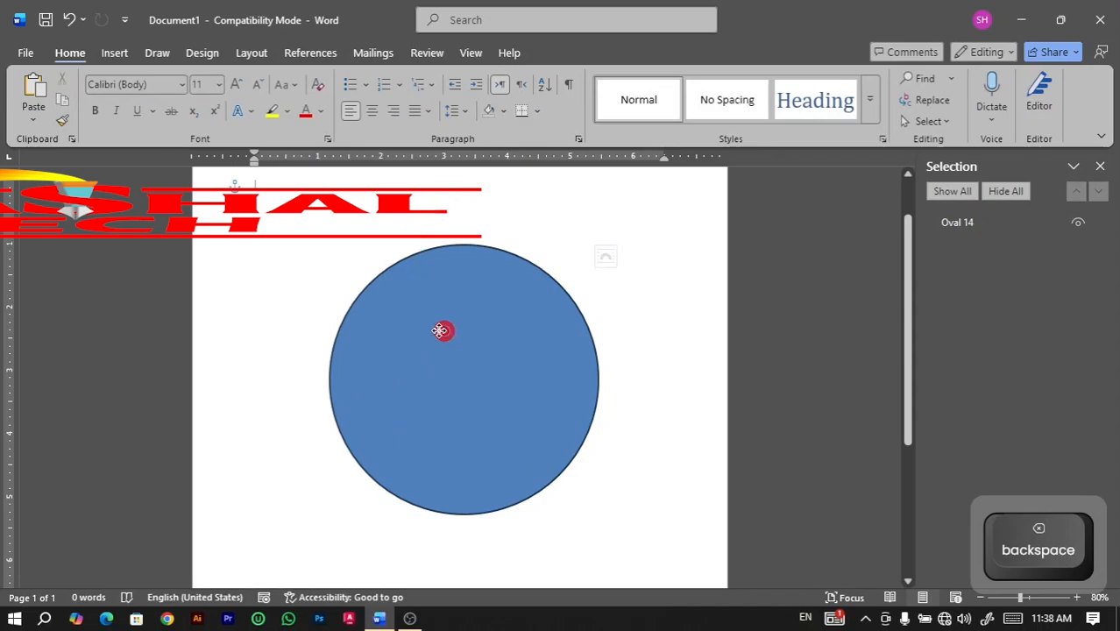
- Draw a rectangle about 2.77" high and 2.97" wide overlapping the upper-left part of the circle
left_click(440, 330)
left_click(101, 104)
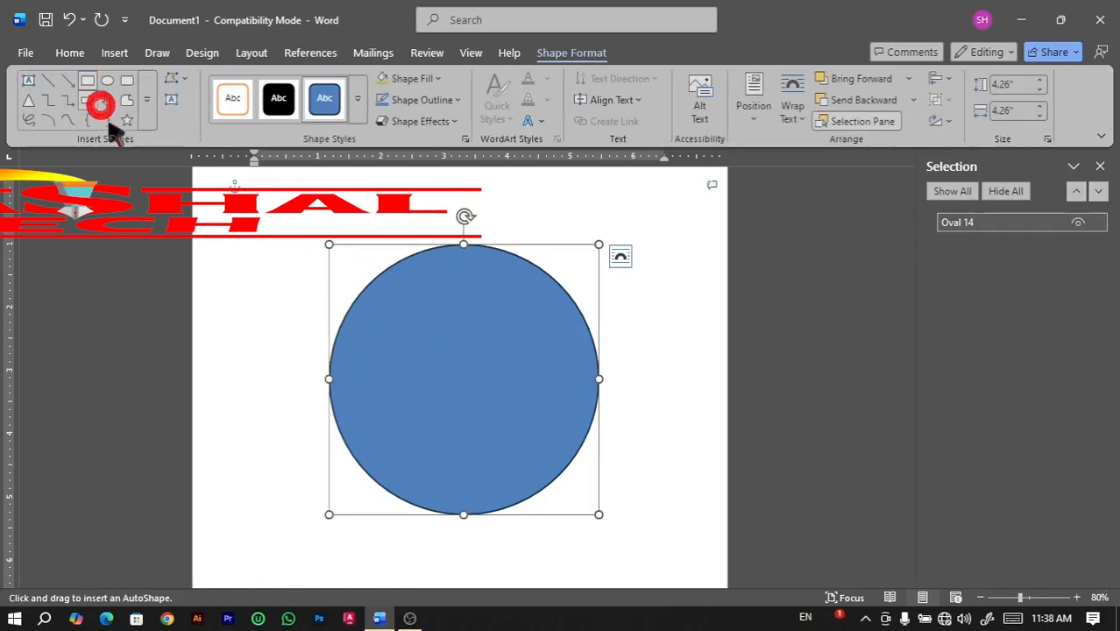
left_click_drag(301, 213, 490, 388)
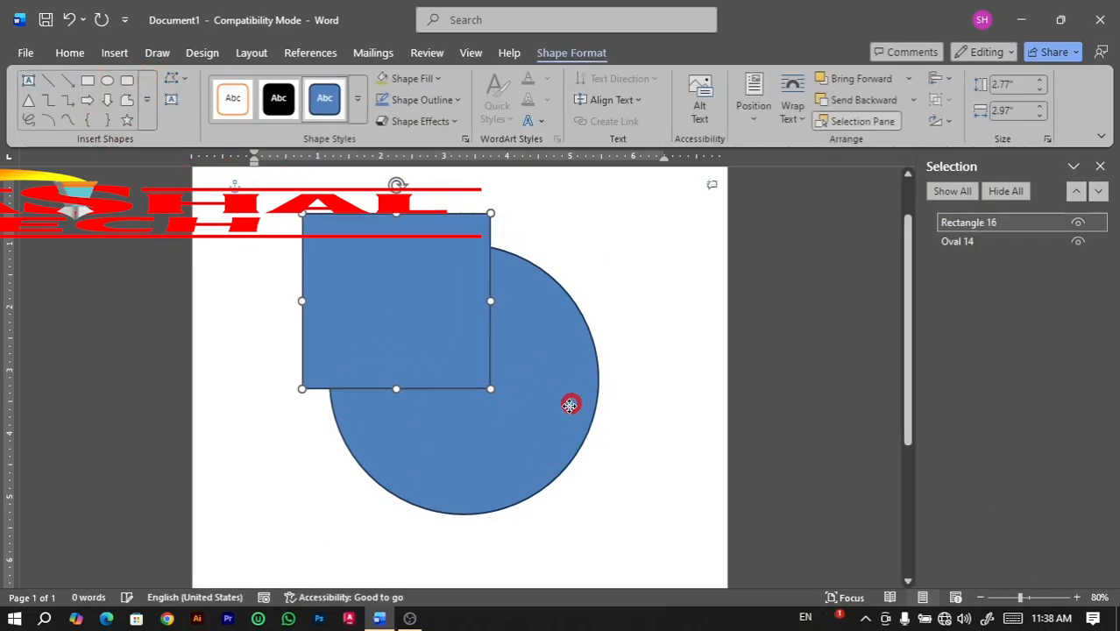
- Delete the large circle and move the rectangle down and to the right, toward the middle of the page
left_click(530, 406)
key("BackSpace")
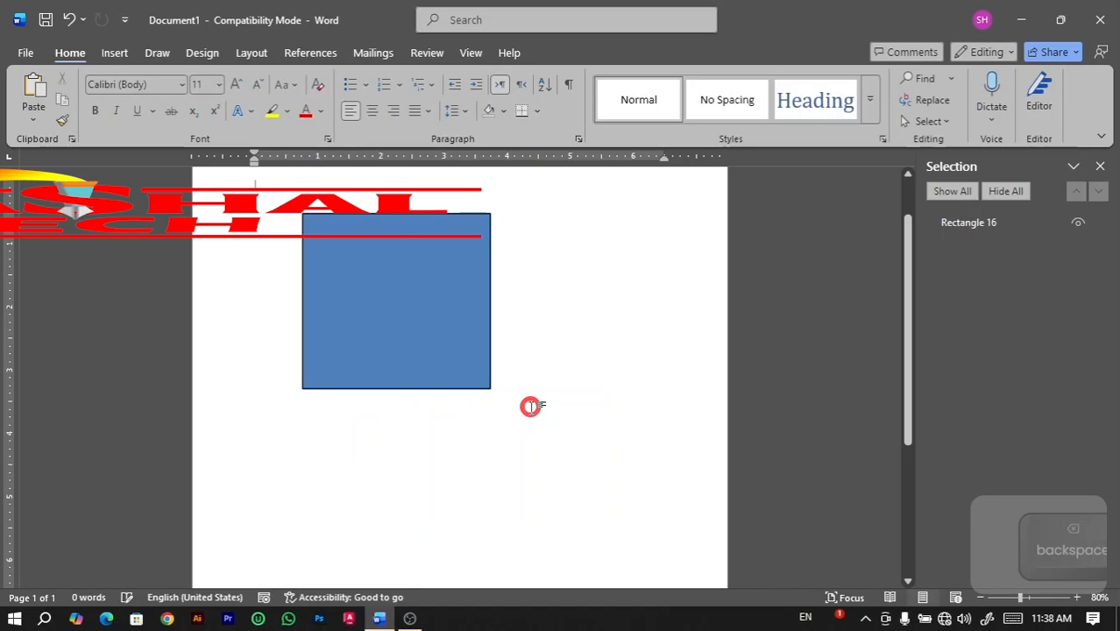
left_click(439, 319)
left_click_drag(410, 286, 549, 333)
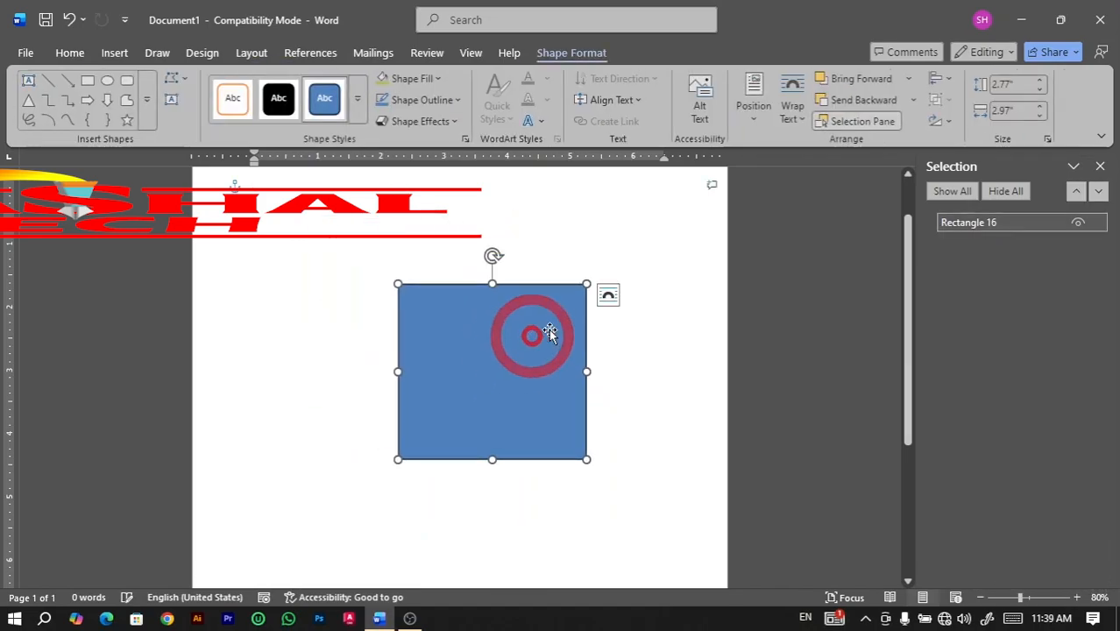
- Increase the rectangle's height in small increments to 3.5"
left_click(1039, 80)
left_click(1039, 80)
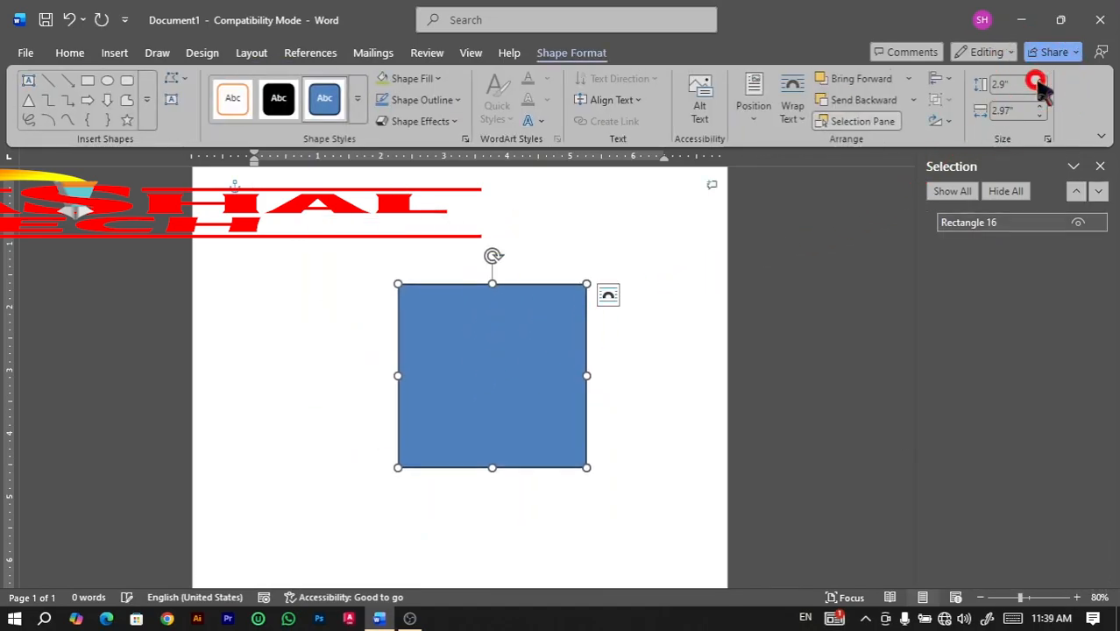
left_click(1039, 79)
left_click(1039, 80)
left_click(1001, 112)
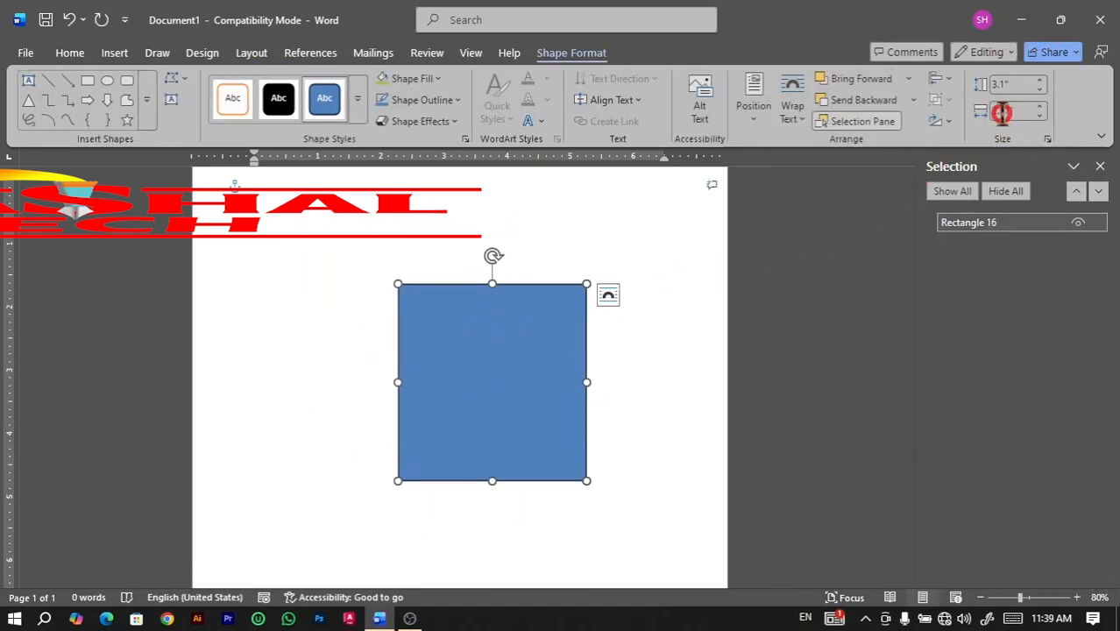
left_click(1037, 82)
left_click(1037, 82)
left_click(1037, 81)
left_click(1038, 82)
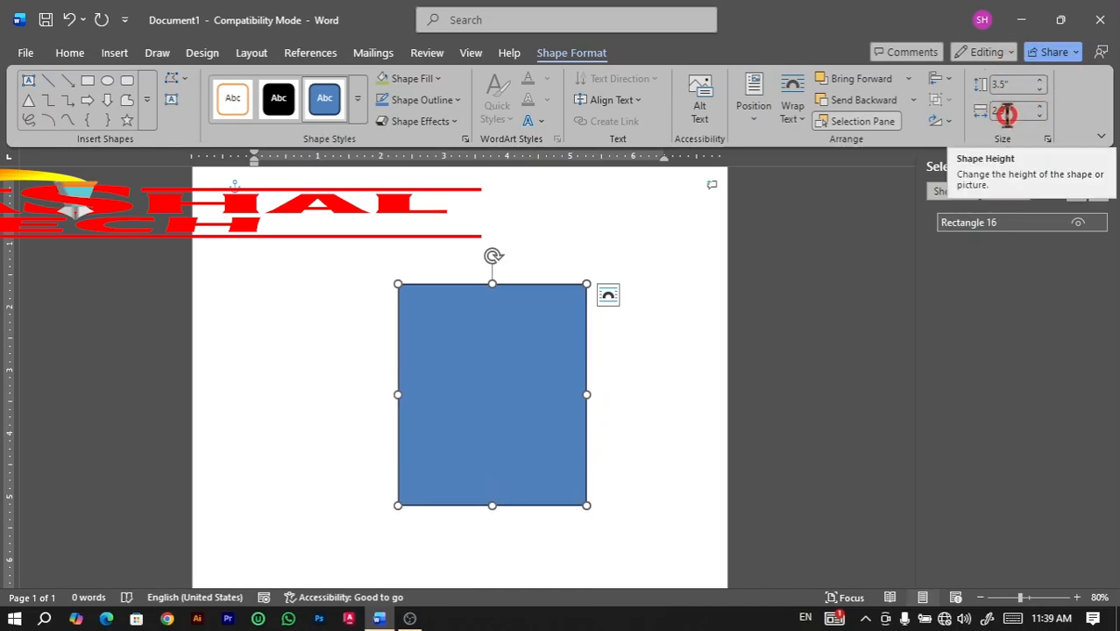
- Turn on Lock aspect ratio in the rectangle's size settings and apply it
left_click(1048, 140)
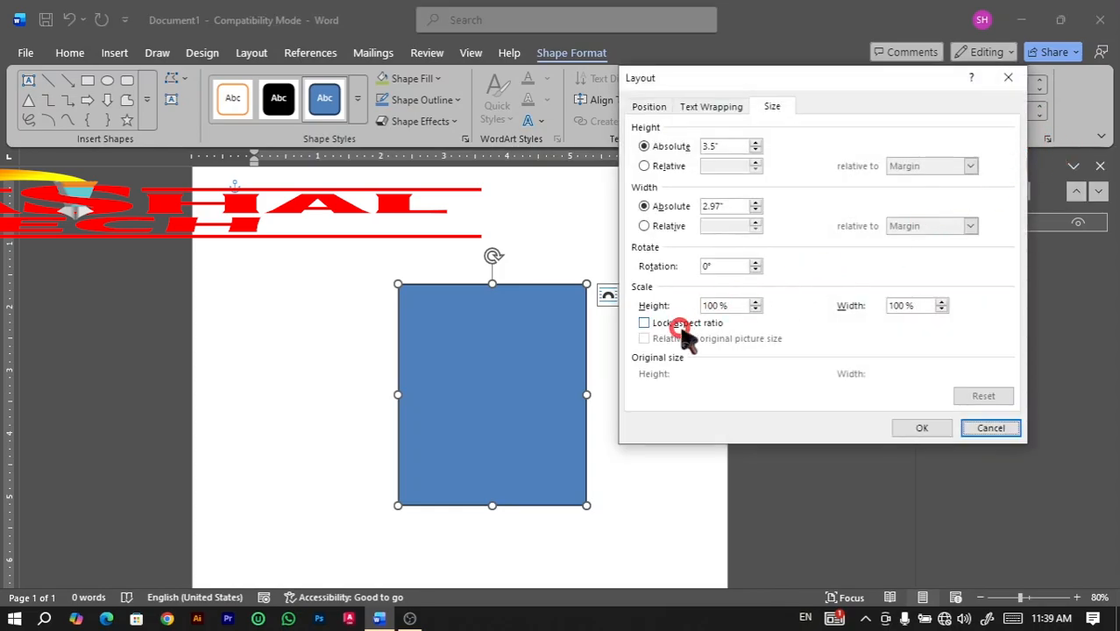
left_click(646, 323)
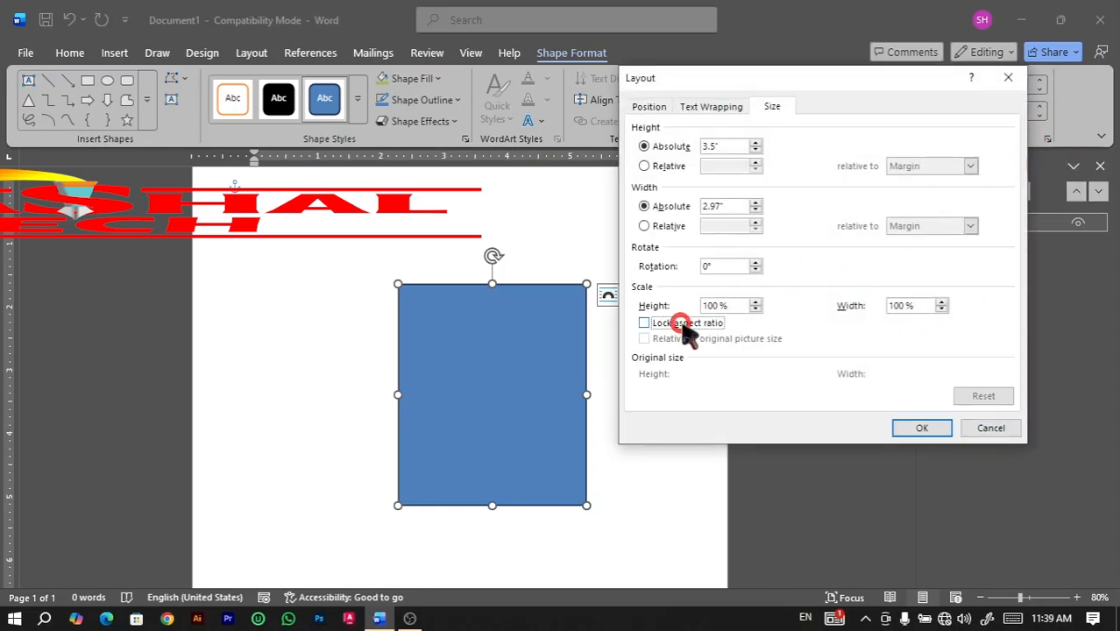
left_click(921, 427)
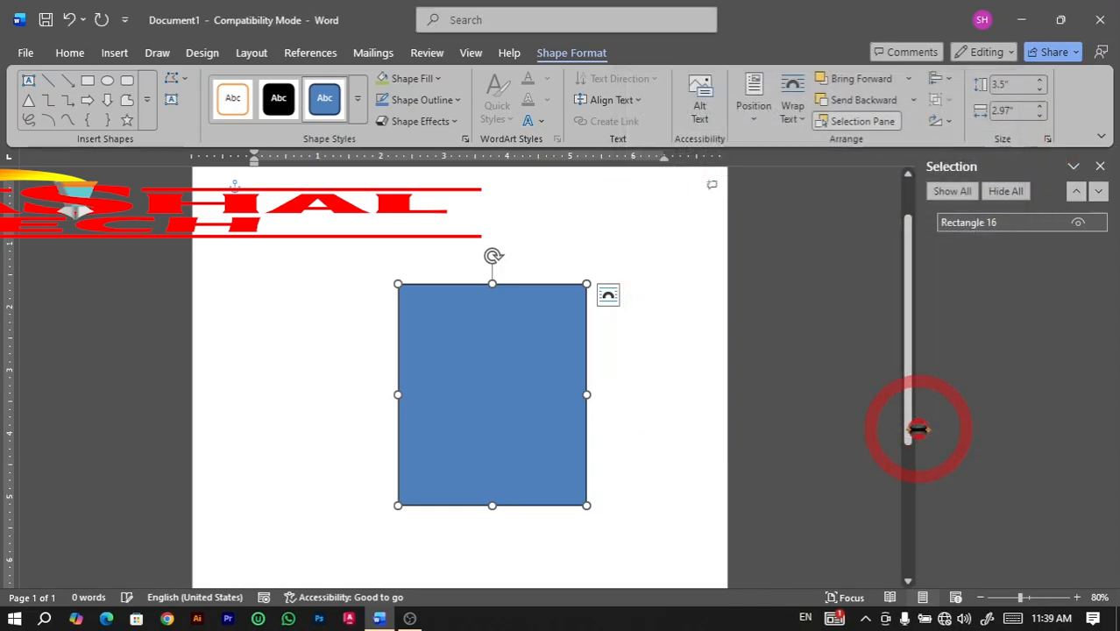
- Increase the rectangle's width in 0.1" increments to 4.4" with its proportions locked
left_click(1040, 106)
left_click(1040, 106)
left_click(1040, 106)
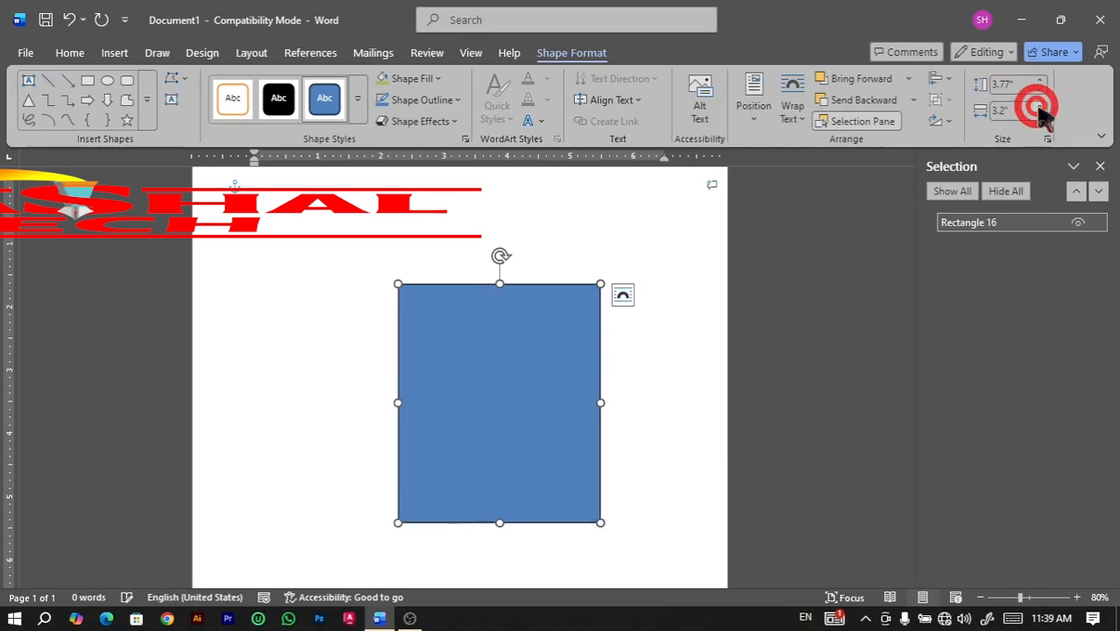
left_click(1039, 106)
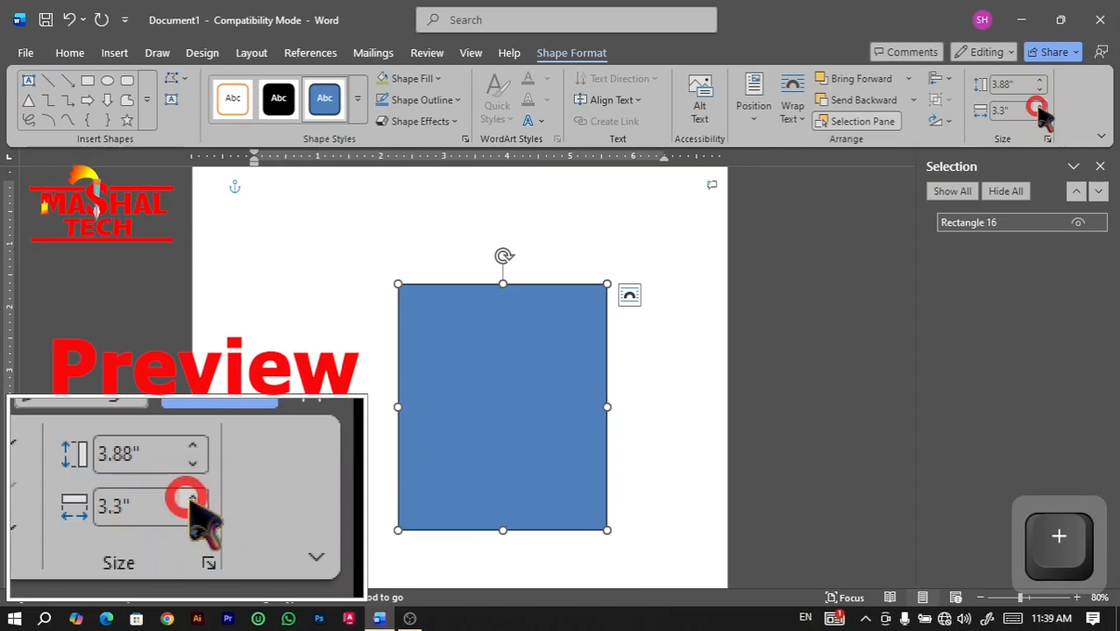
left_click(1041, 106)
left_click(1041, 106)
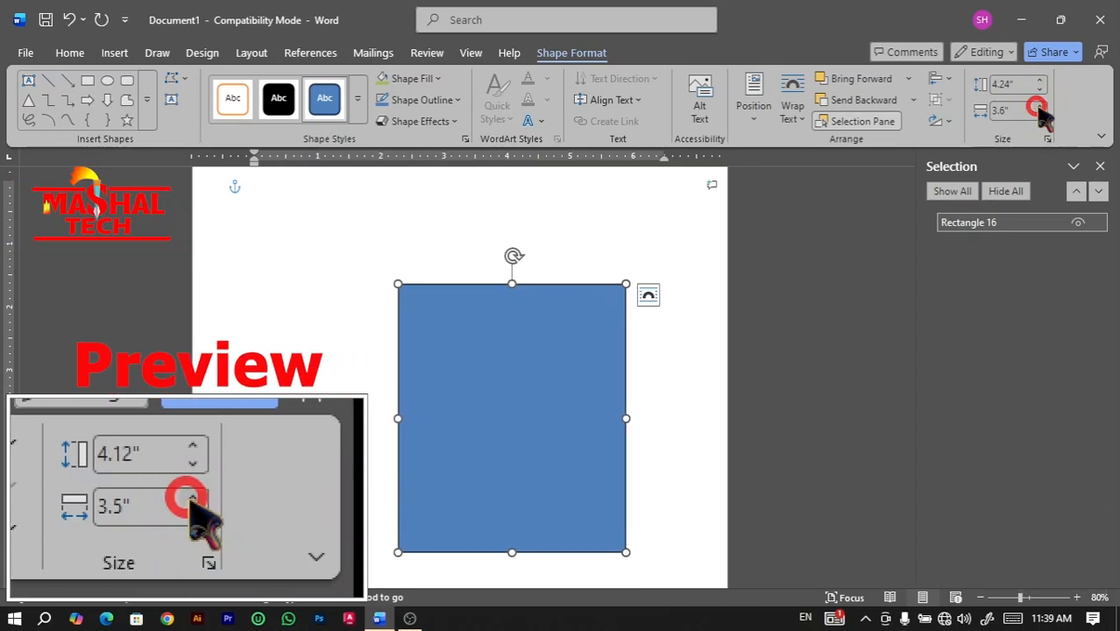
left_click(1040, 106)
left_click(1041, 106)
left_click(1041, 106)
left_click(1041, 106)
left_click(1041, 106)
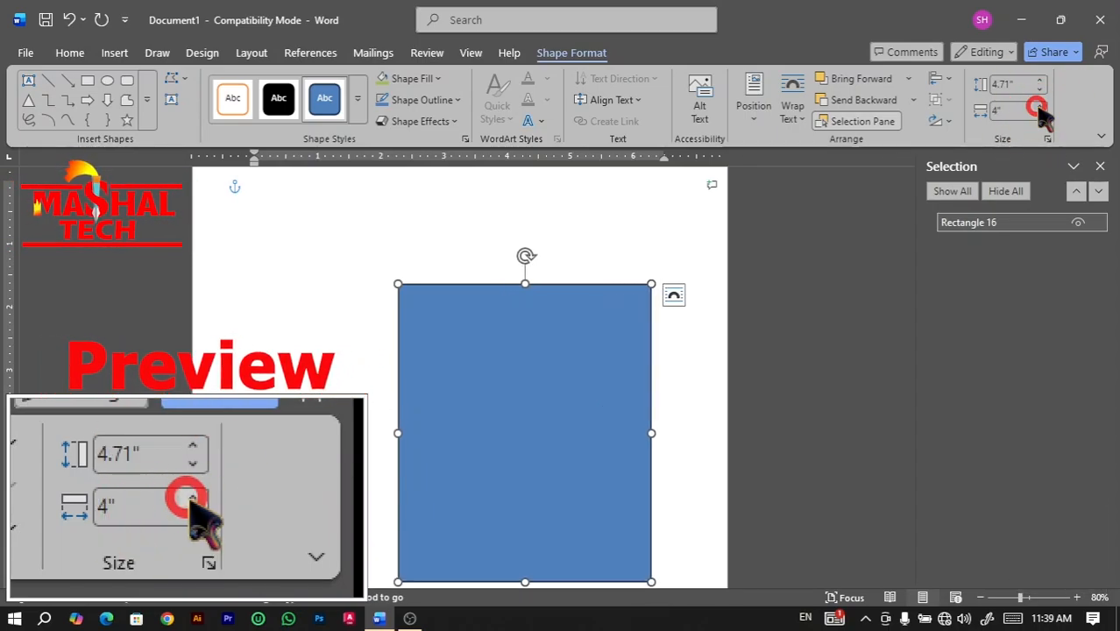
left_click(1040, 106)
left_click(1040, 106)
left_click(1041, 106)
left_click(1041, 106)
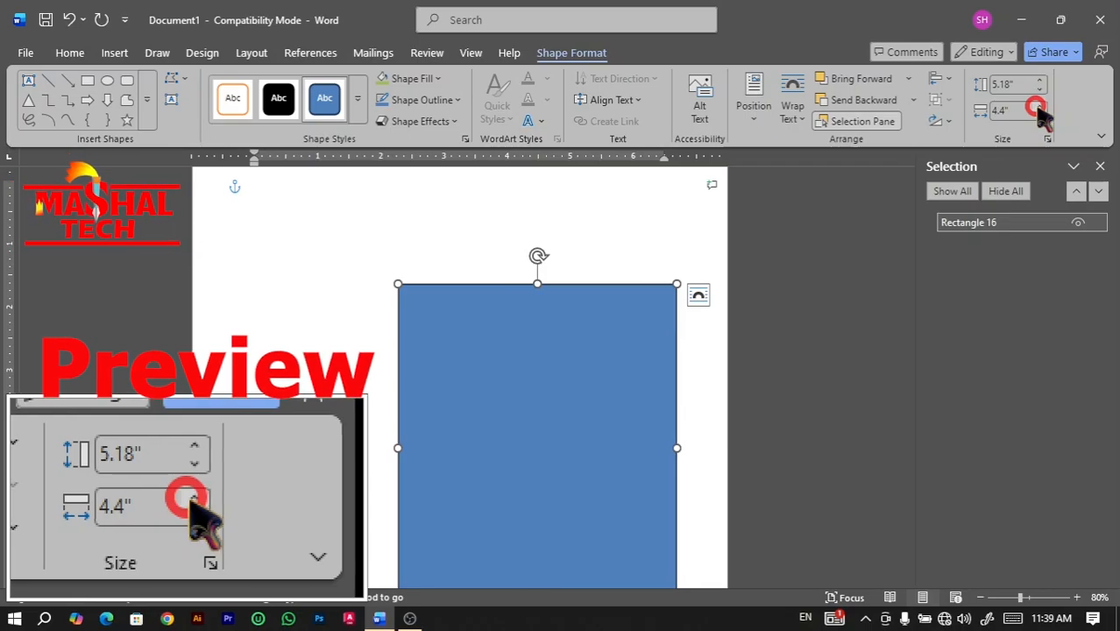
key("plus")
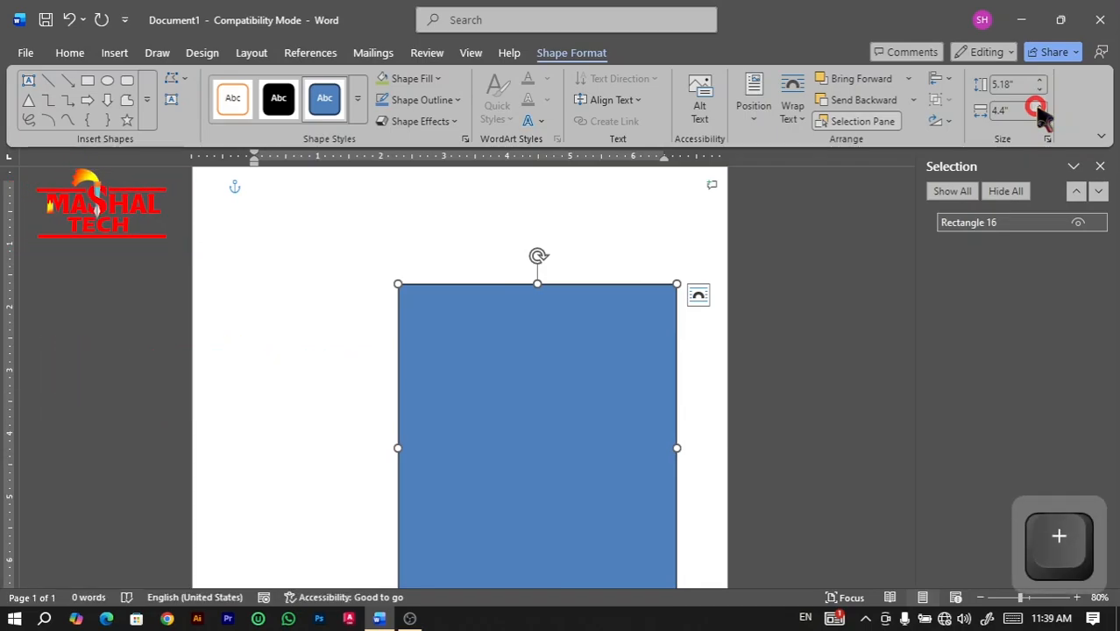